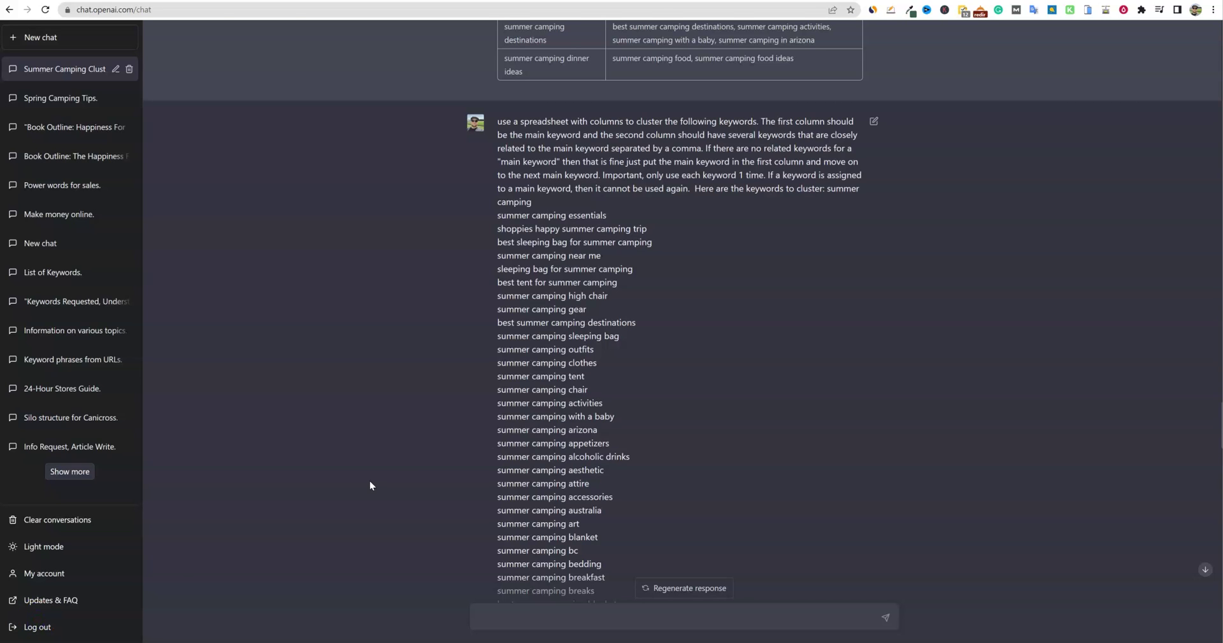
# Step: Review the keyword clustering prompt in the summer camping chat and highlight its instruction paragraph
pyautogui.scroll(4, 434, 499)
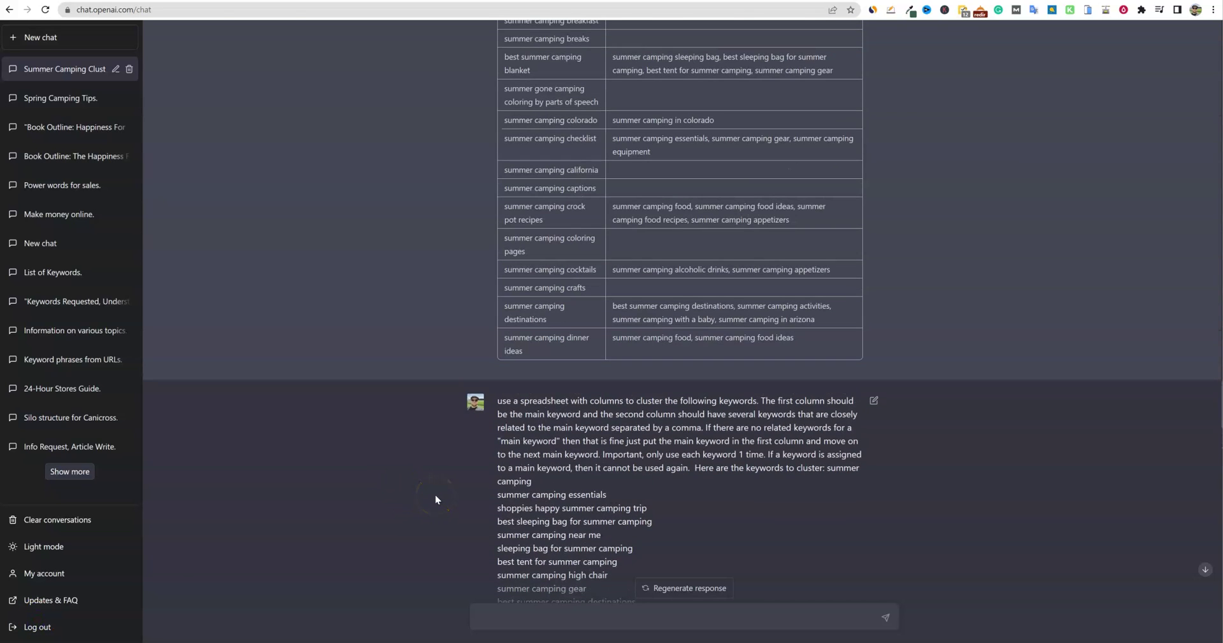
pyautogui.scroll(-4, 434, 495)
pyautogui.click(464, 472)
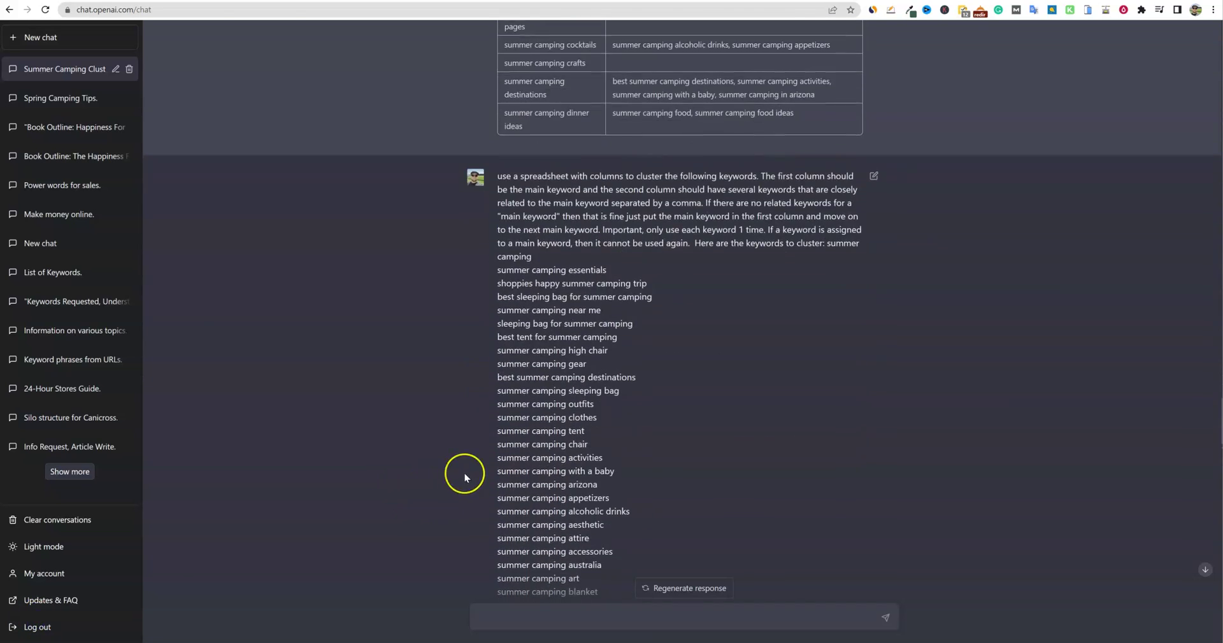
pyautogui.scroll(-1, 522, 453)
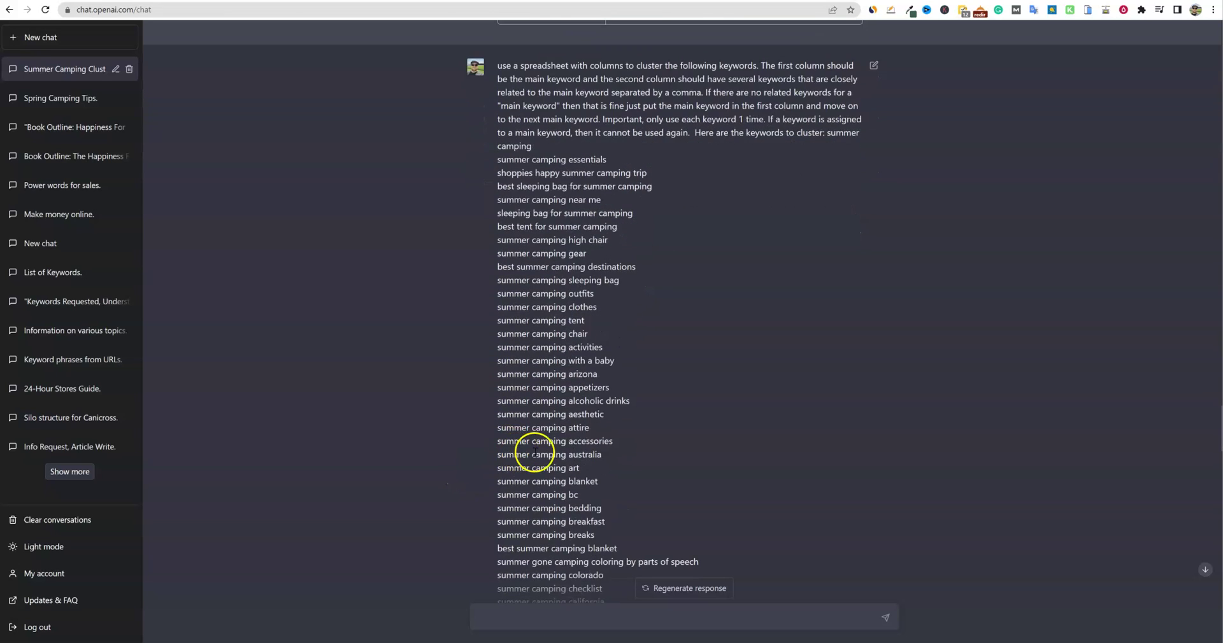
pyautogui.scroll(2, 561, 438)
pyautogui.click(567, 436)
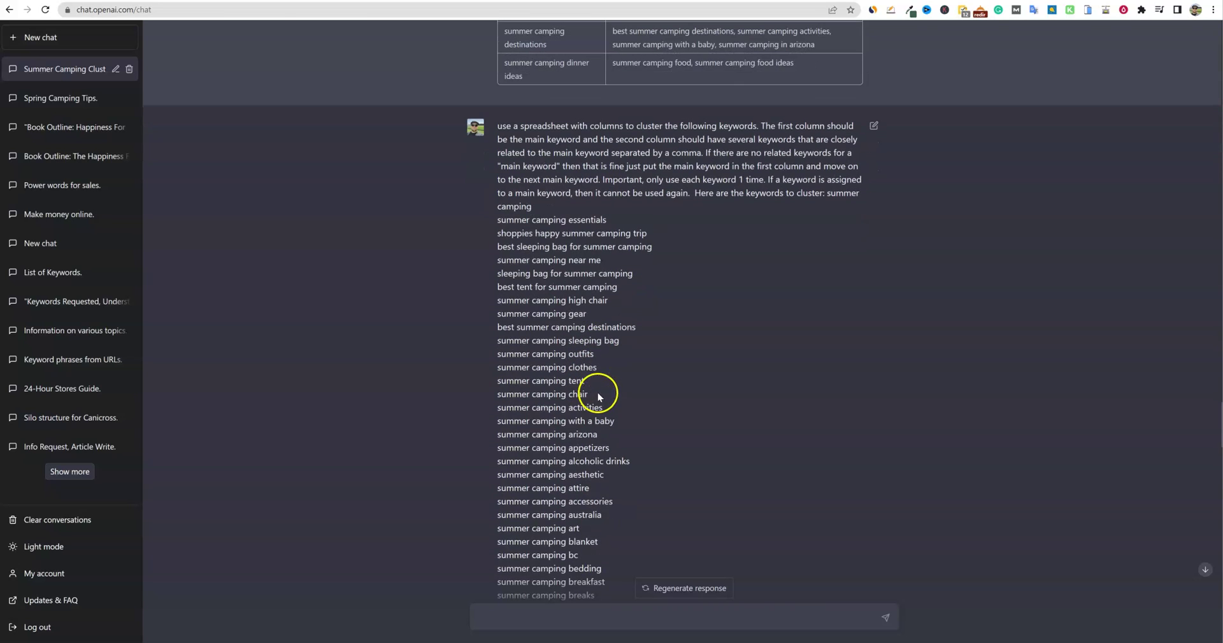
pyautogui.scroll(-1, 595, 390)
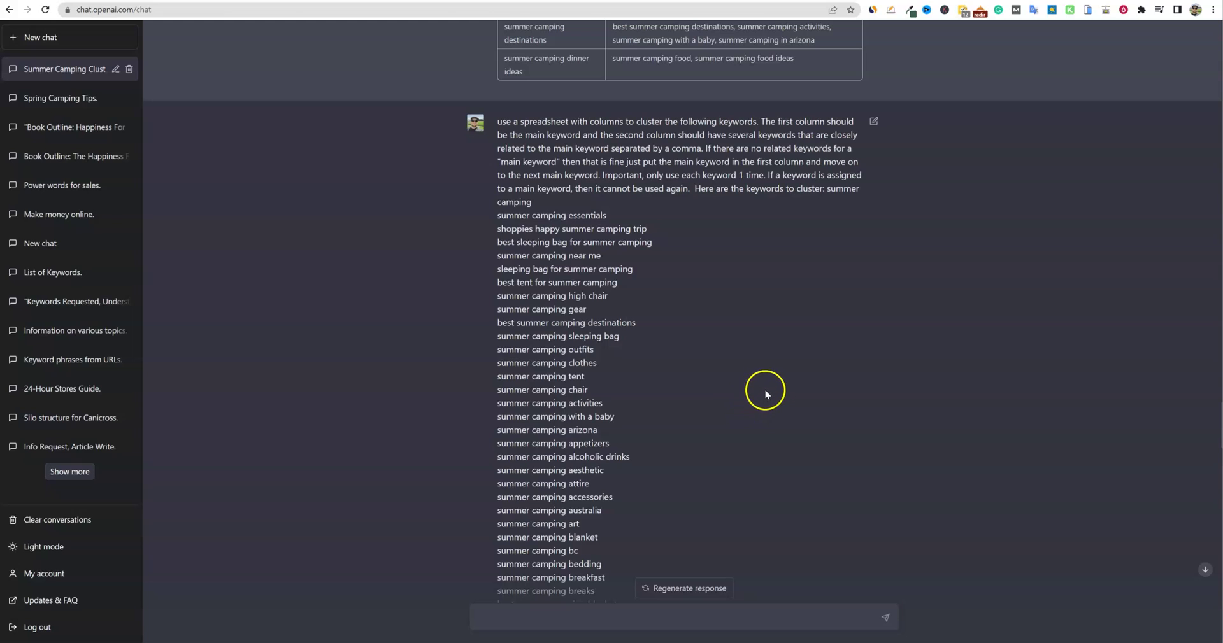
pyautogui.scroll(1, 765, 388)
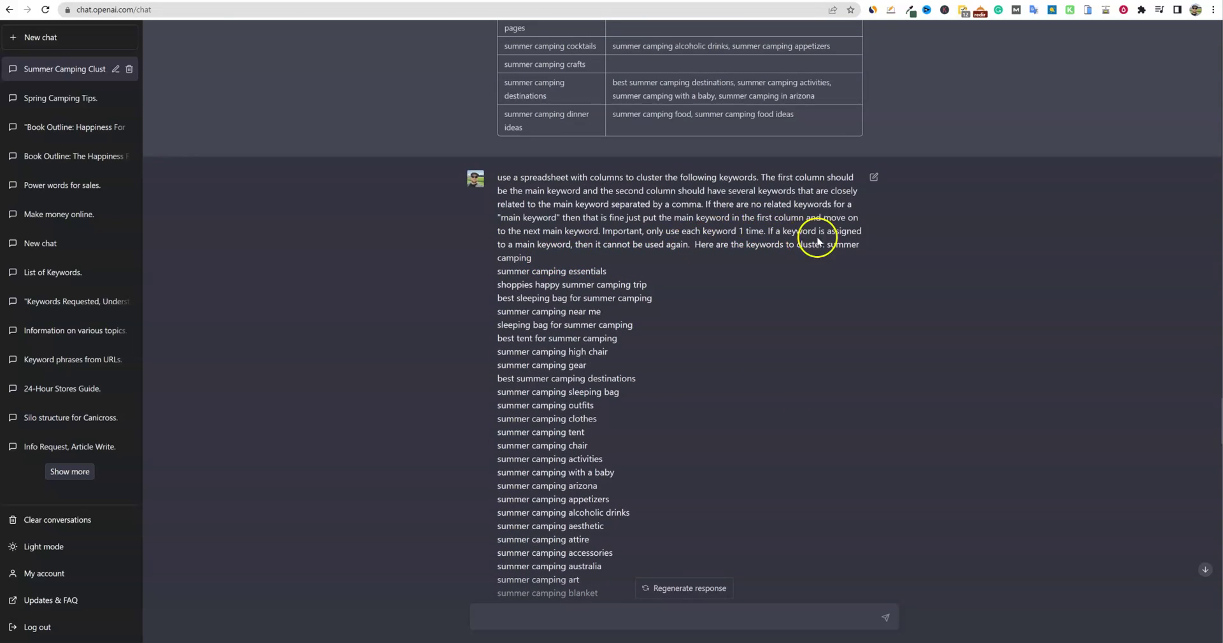
pyautogui.moveTo(497, 178); pyautogui.dragTo(891, 253)
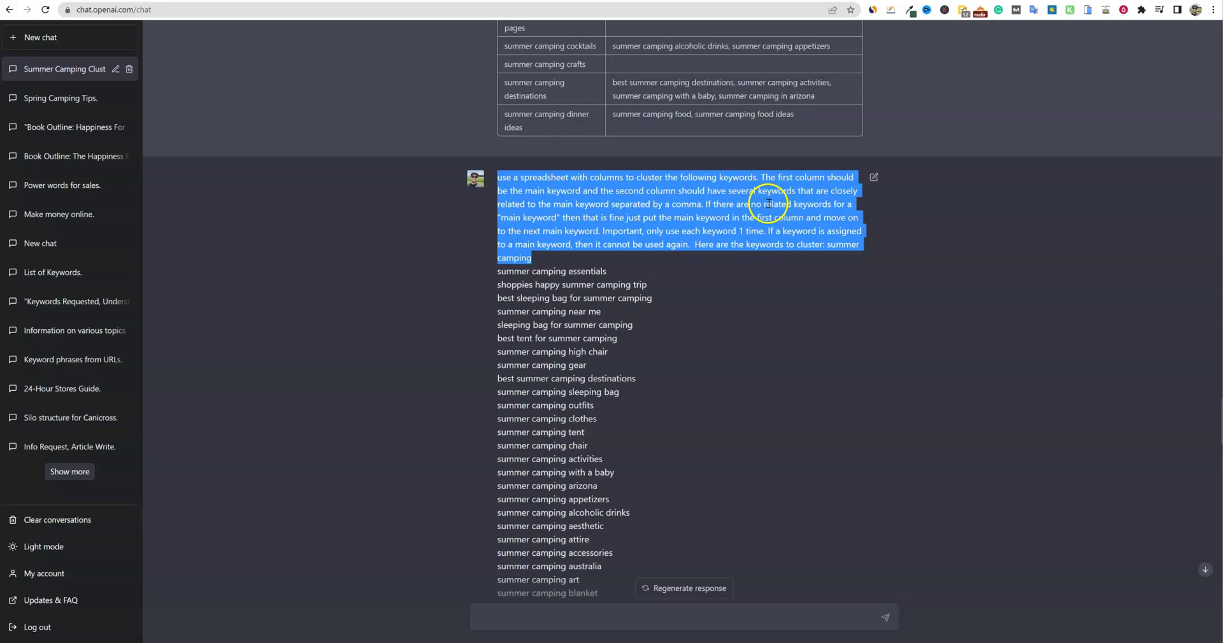
# Step: Compare the clustering prompt's instructions with the two-column keyword cluster table in the preceding response
pyautogui.scroll(4, 652, 178)
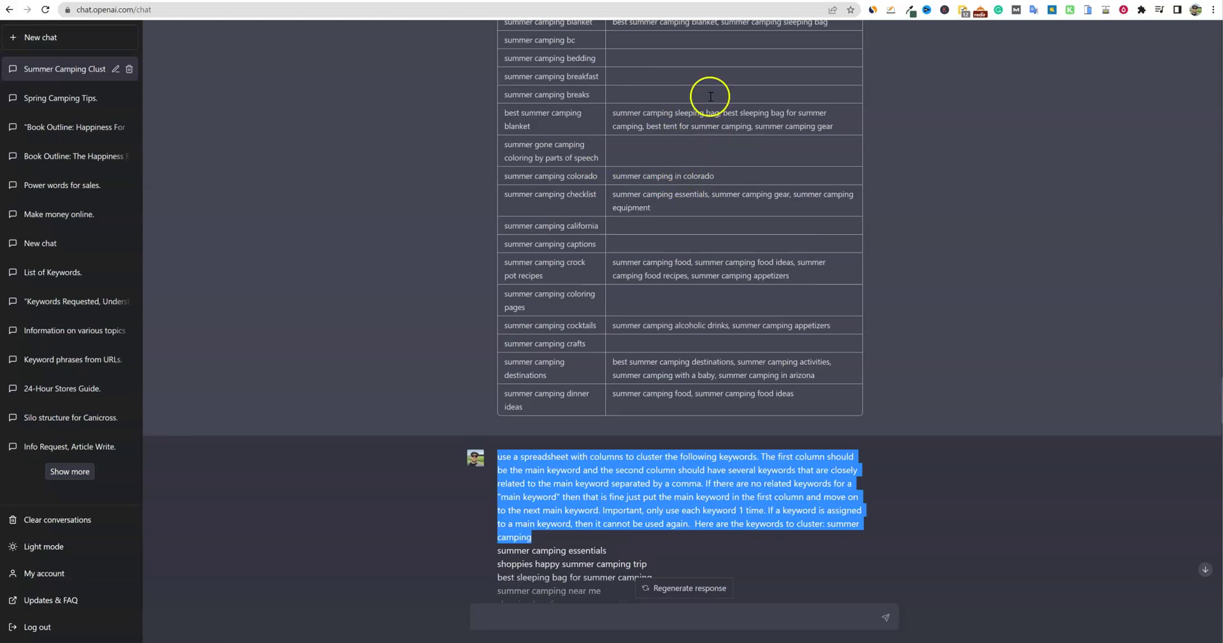
pyautogui.scroll(-5, 710, 250)
pyautogui.scroll(2, 732, 191)
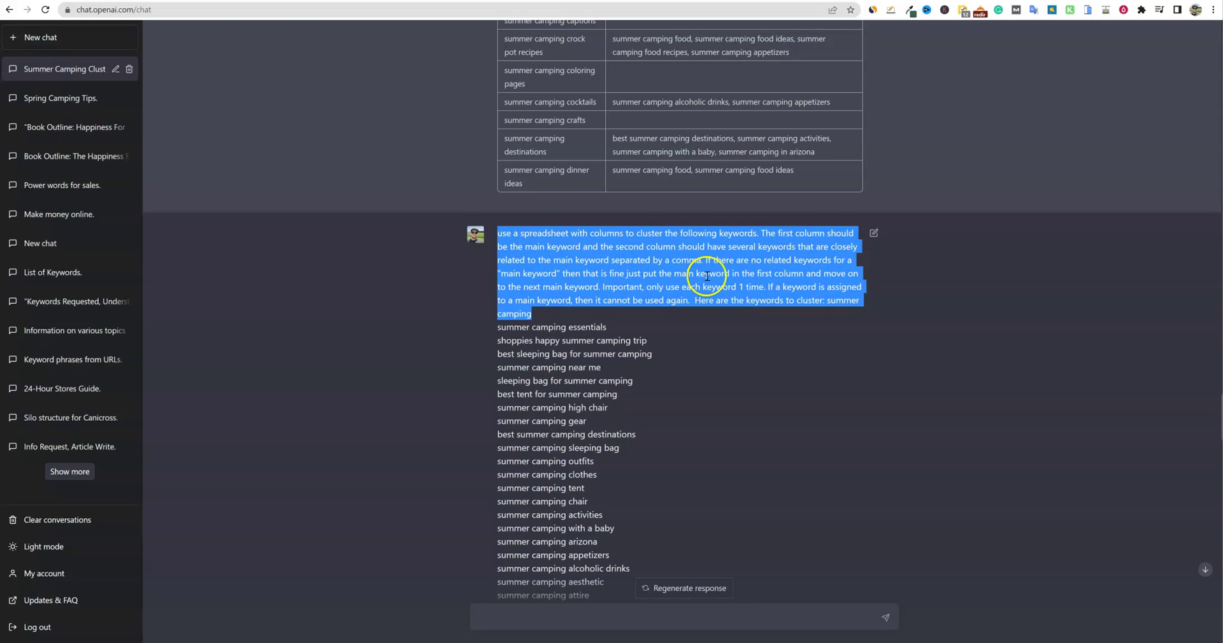
pyautogui.scroll(3, 701, 264)
pyautogui.scroll(2, 701, 264)
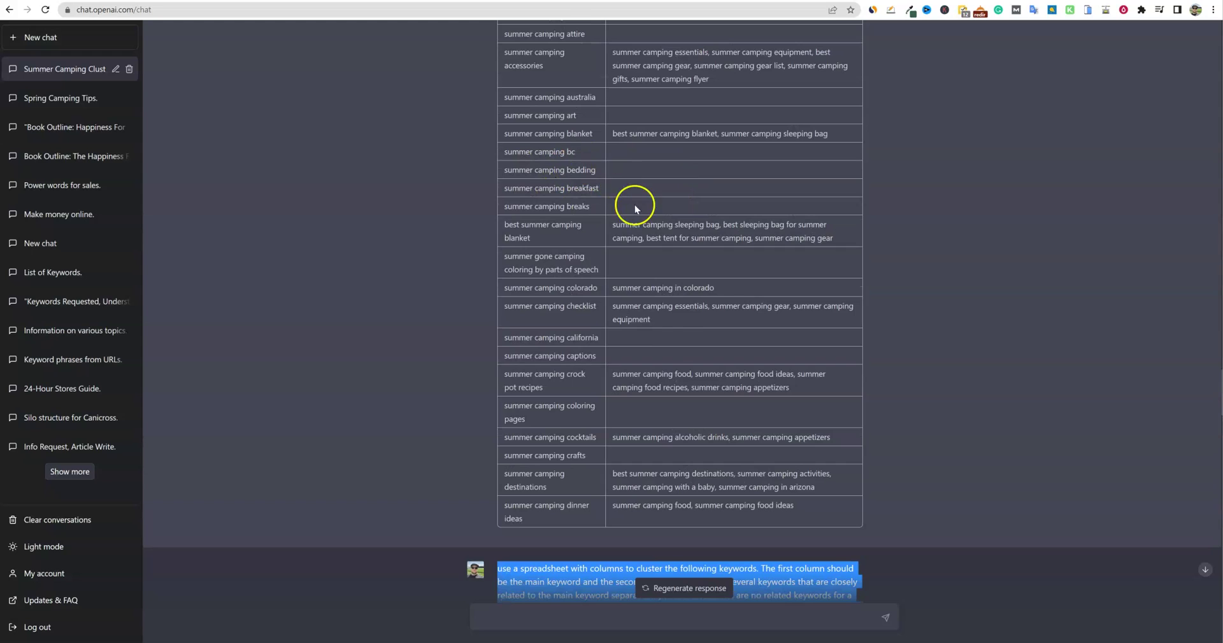
pyautogui.scroll(-3, 679, 312)
pyautogui.scroll(-2, 688, 365)
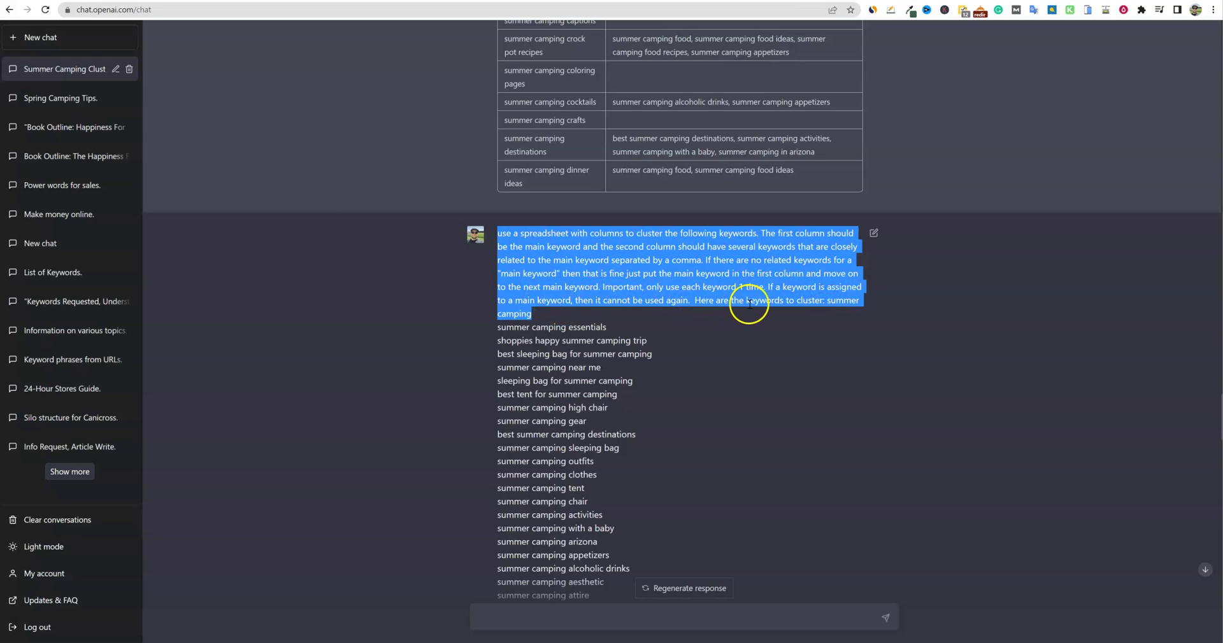
# Step: Look through the list of summer camping keywords supplied after the clustering instructions
pyautogui.scroll(-15, 605, 273)
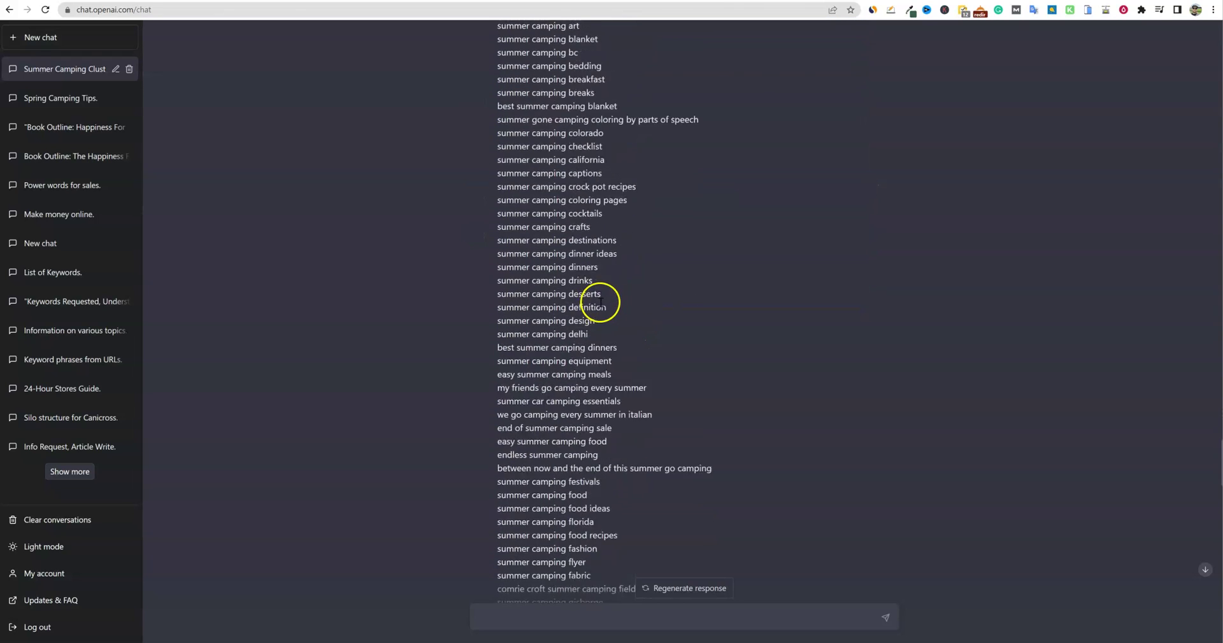
pyautogui.scroll(-10, 600, 302)
pyautogui.scroll(12, 602, 303)
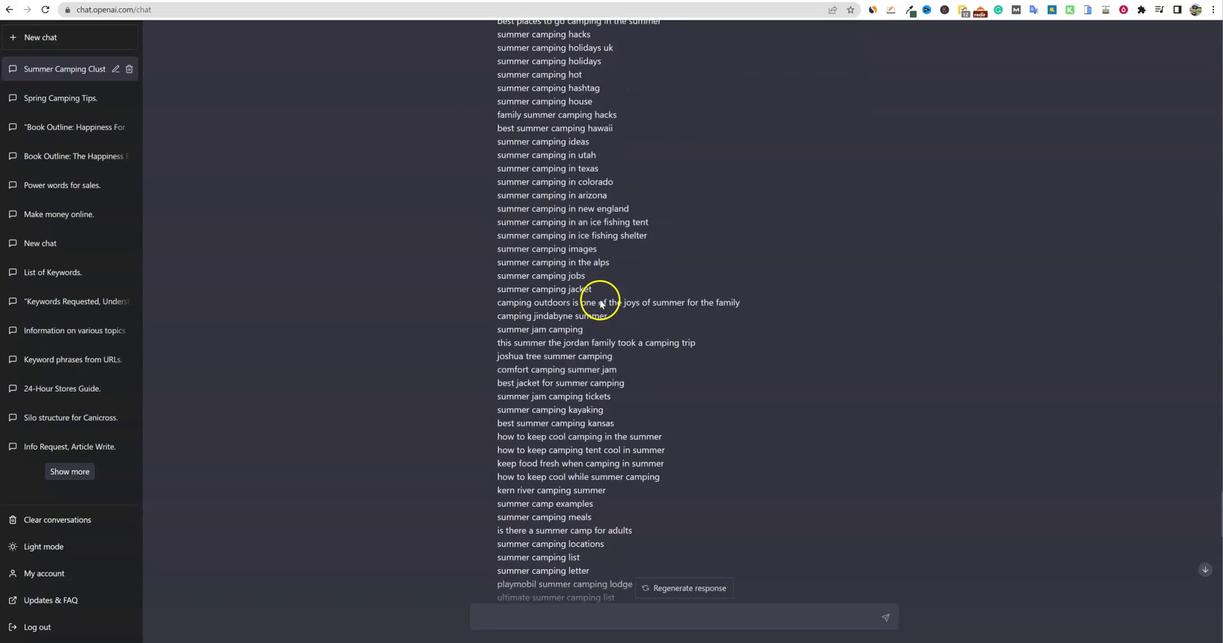
pyautogui.scroll(3, 602, 302)
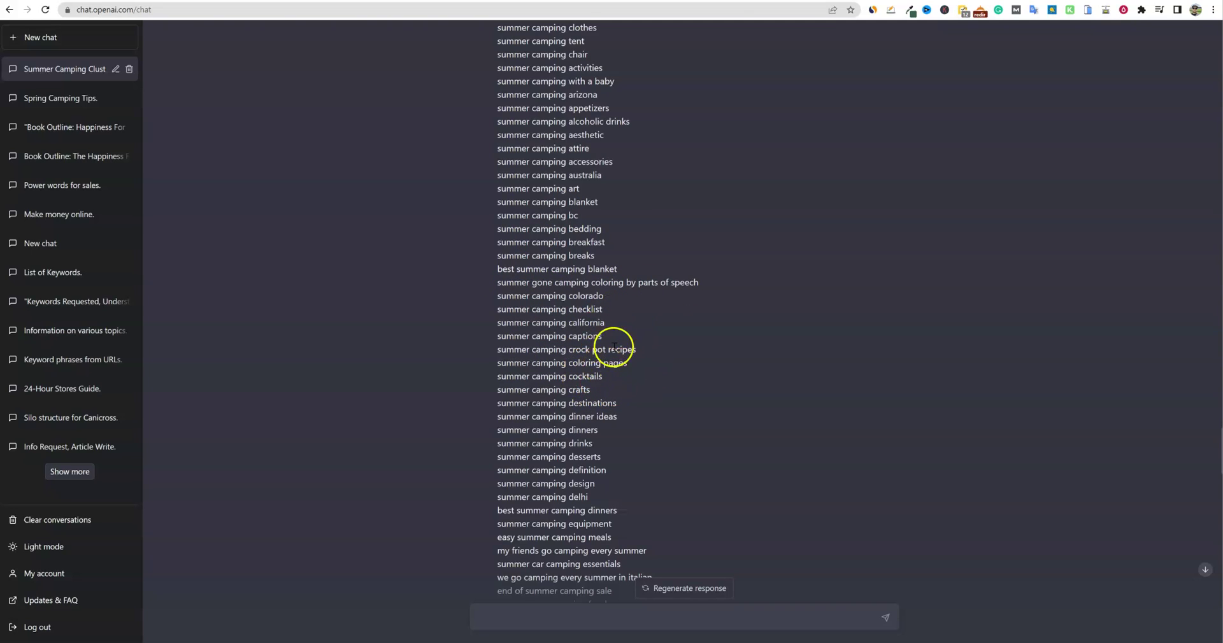
# Step: Start a new chat and switch to the InstaKeywords results for summer camping
pyautogui.click(42, 37)
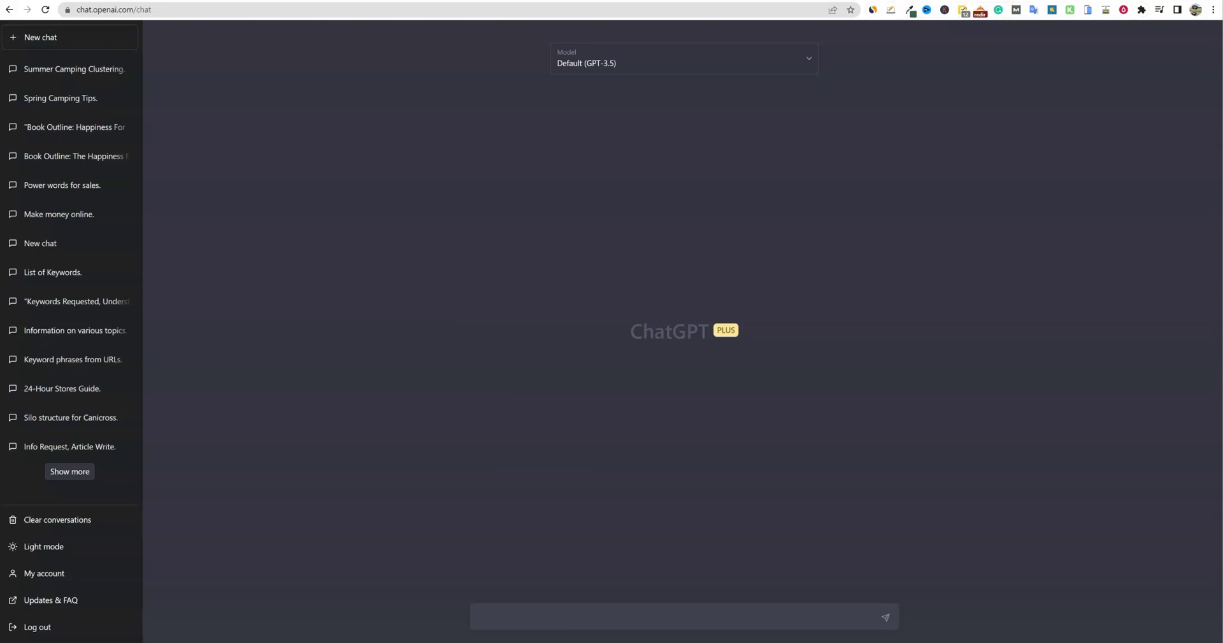
pyautogui.hotkey('ctrl', 'Tab')
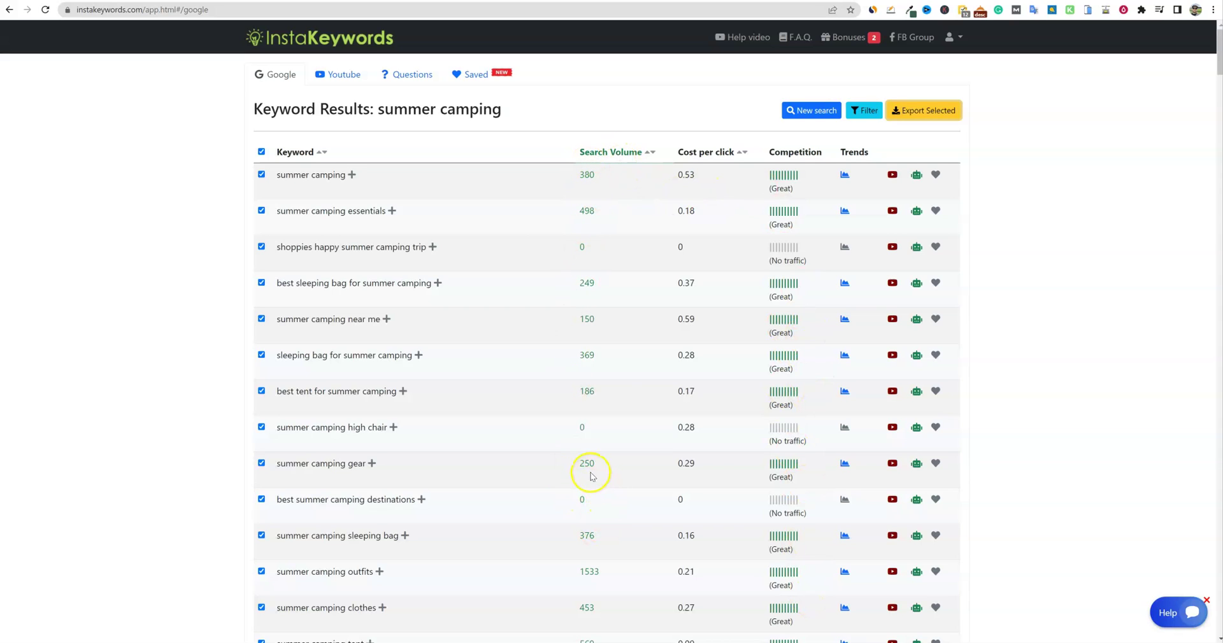
# Step: Examine the search volumes of the summer camping gear keyword and the tent and sleeping bag keywords above it
pyautogui.moveTo(390, 463); pyautogui.dragTo(281, 463)
pyautogui.click(468, 463)
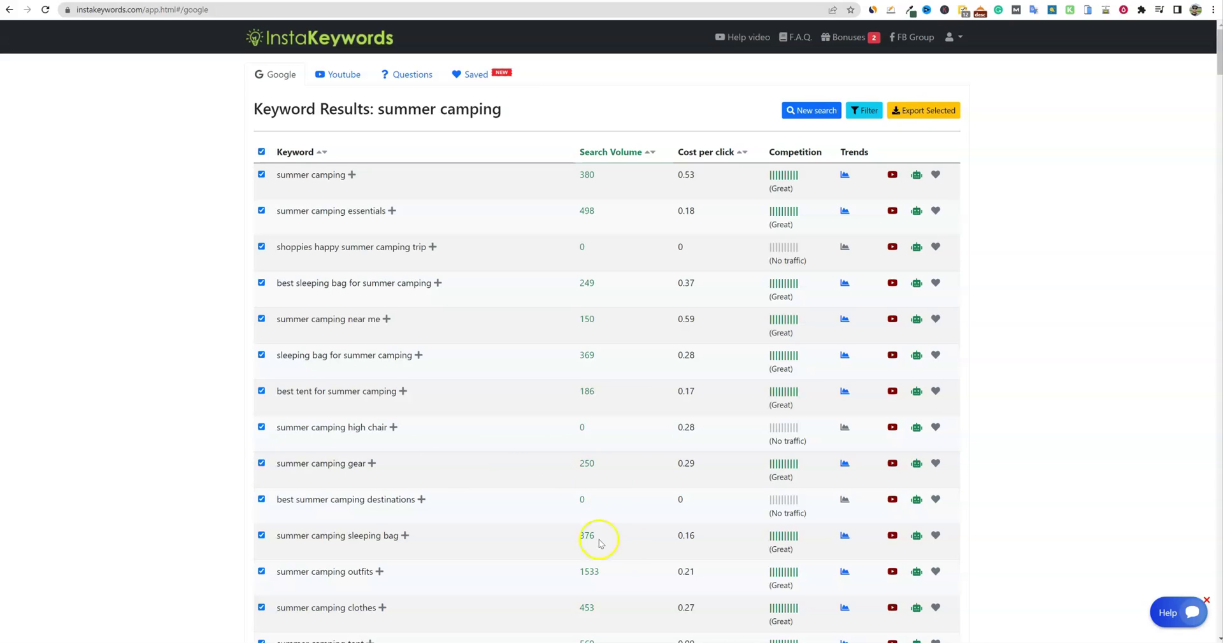
pyautogui.moveTo(560, 464); pyautogui.dragTo(596, 465)
pyautogui.moveTo(565, 386); pyautogui.dragTo(596, 391)
pyautogui.moveTo(575, 353); pyautogui.dragTo(596, 355)
pyautogui.moveTo(575, 317); pyautogui.dragTo(596, 282)
# Step: Display the trend chart for the summer camping keyword and toggle the selection of all keywords off and on
pyautogui.click(845, 174)
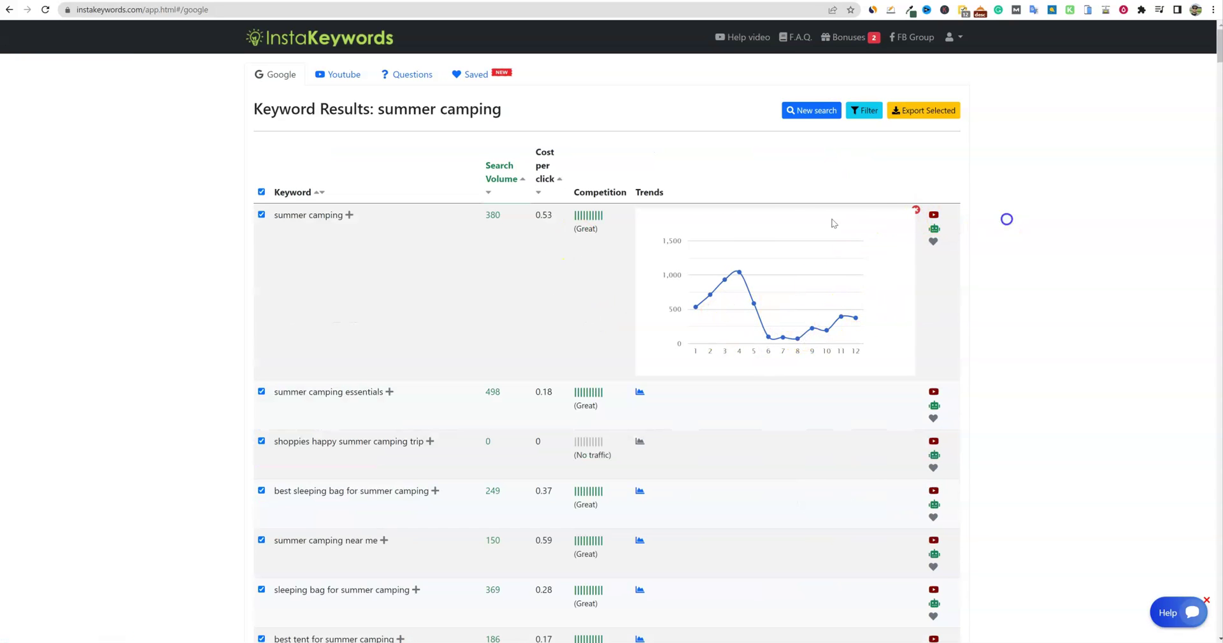
pyautogui.click(261, 192)
pyautogui.click(262, 192)
# Step: Look through the keyword results and highlight the best summer camping destinations row and its competition rating
pyautogui.scroll(-5, 446, 395)
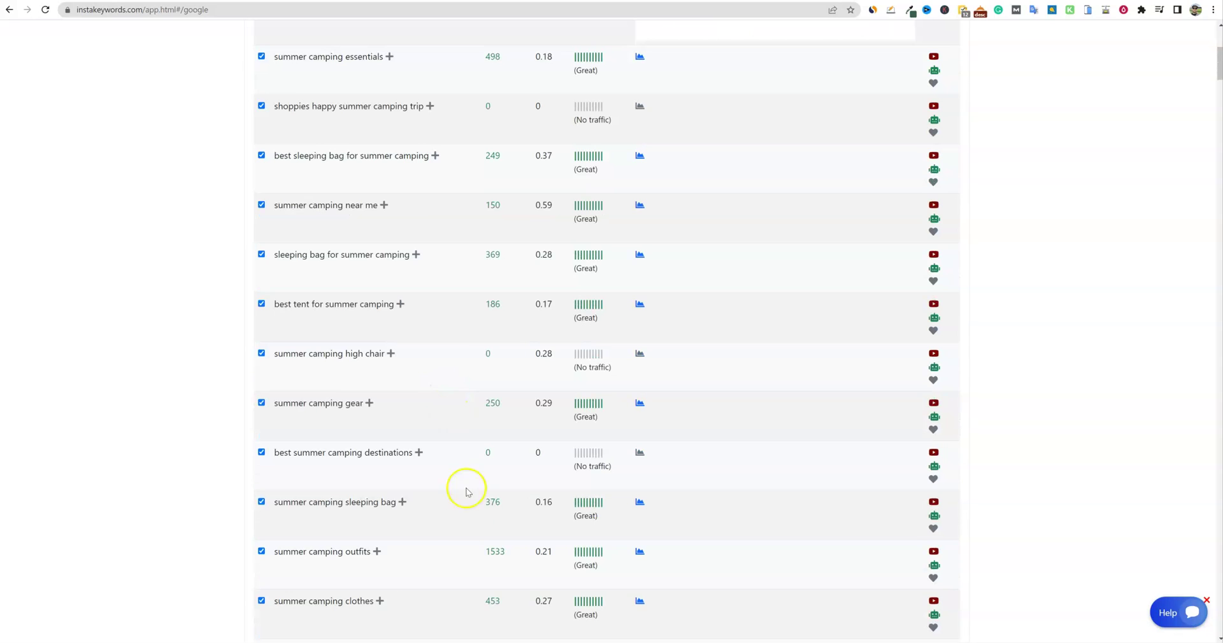
pyautogui.scroll(-3, 363, 497)
pyautogui.scroll(6, 374, 415)
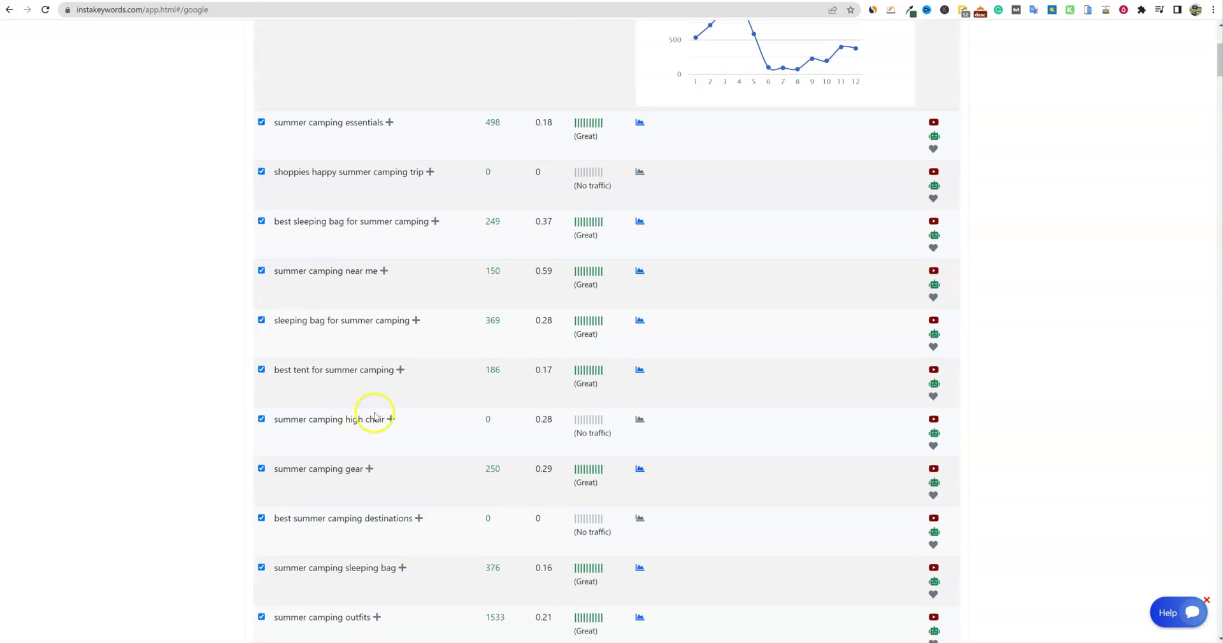
pyautogui.scroll(-3, 696, 287)
pyautogui.scroll(-2, 696, 293)
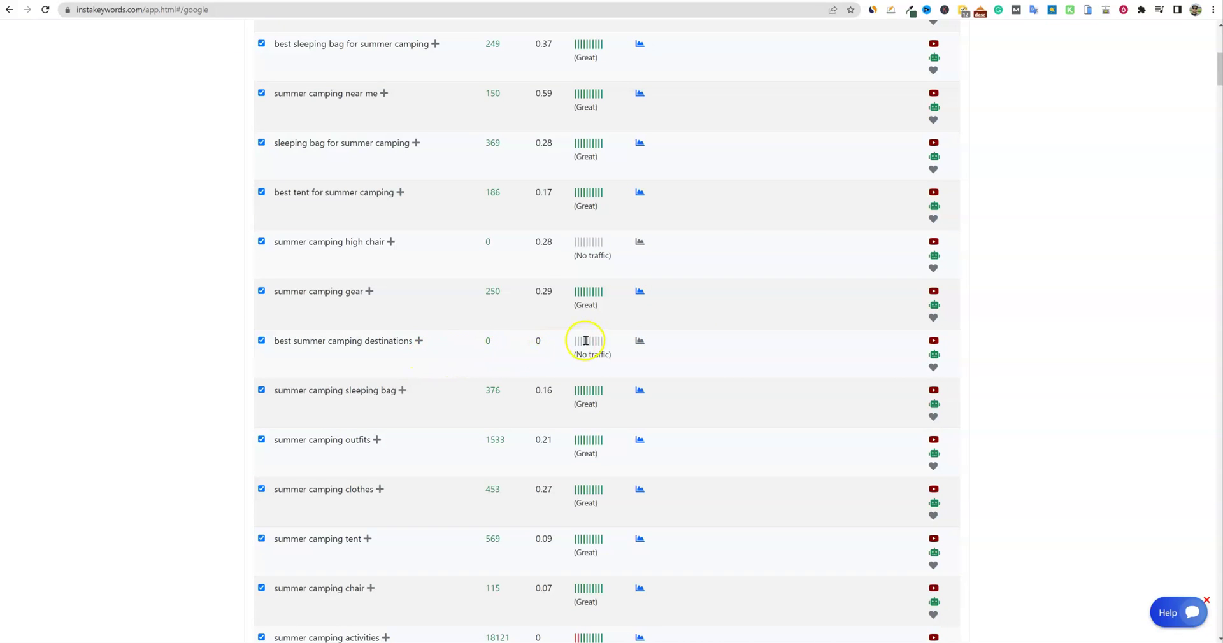
pyautogui.moveTo(608, 354); pyautogui.dragTo(267, 340)
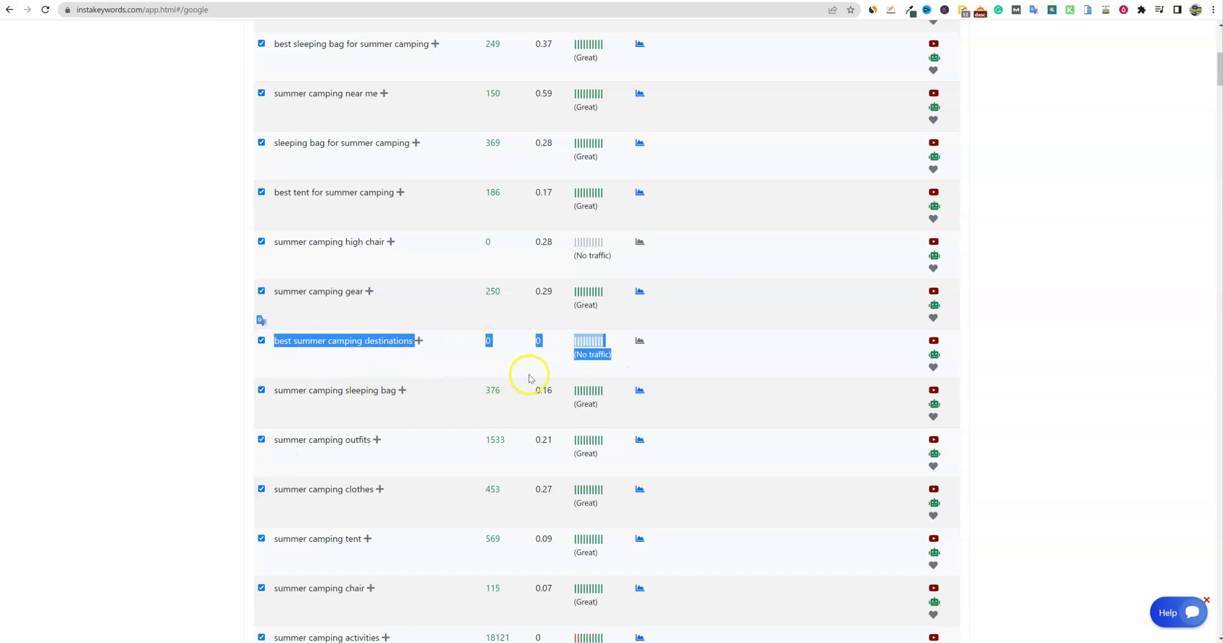
pyautogui.moveTo(613, 357); pyautogui.dragTo(568, 339)
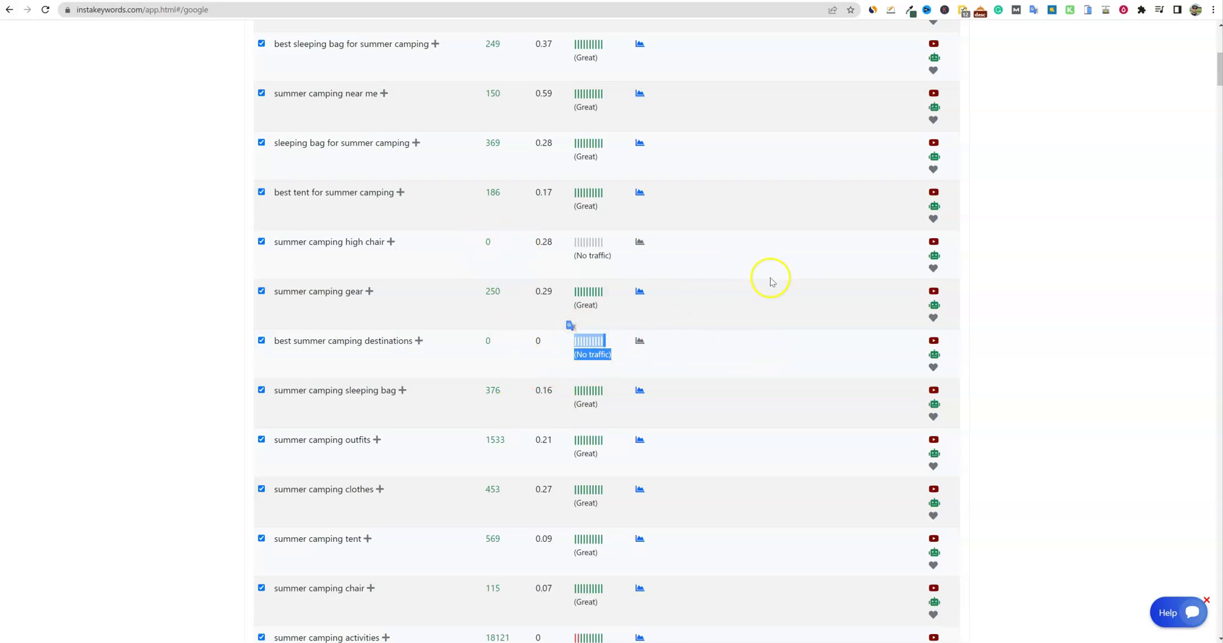
# Step: Switch to the InstaKeywords sales page and highlight the special lifetime deal item in its feature list
pyautogui.scroll(7, 769, 279)
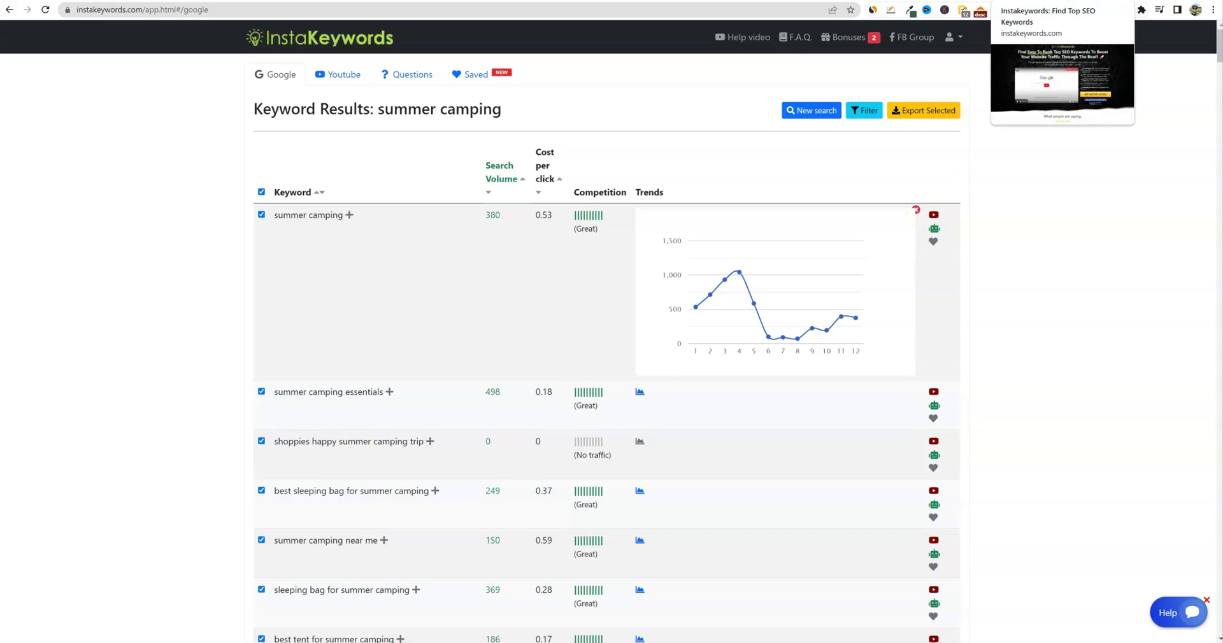
pyautogui.click(1032, 0)
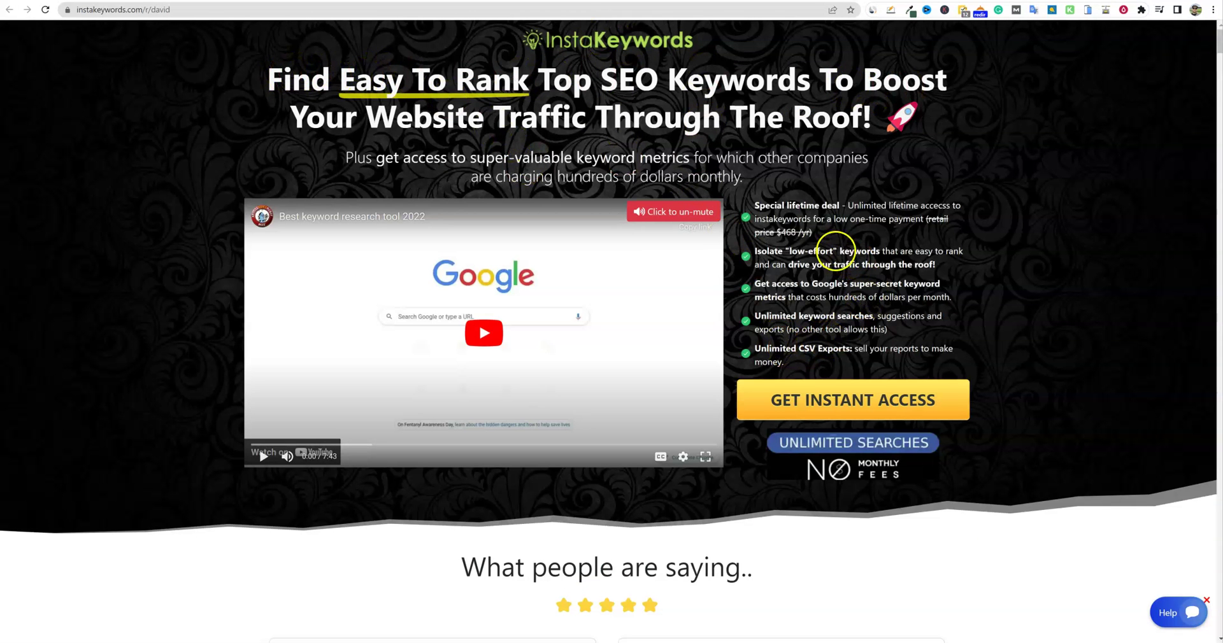
pyautogui.click(820, 234)
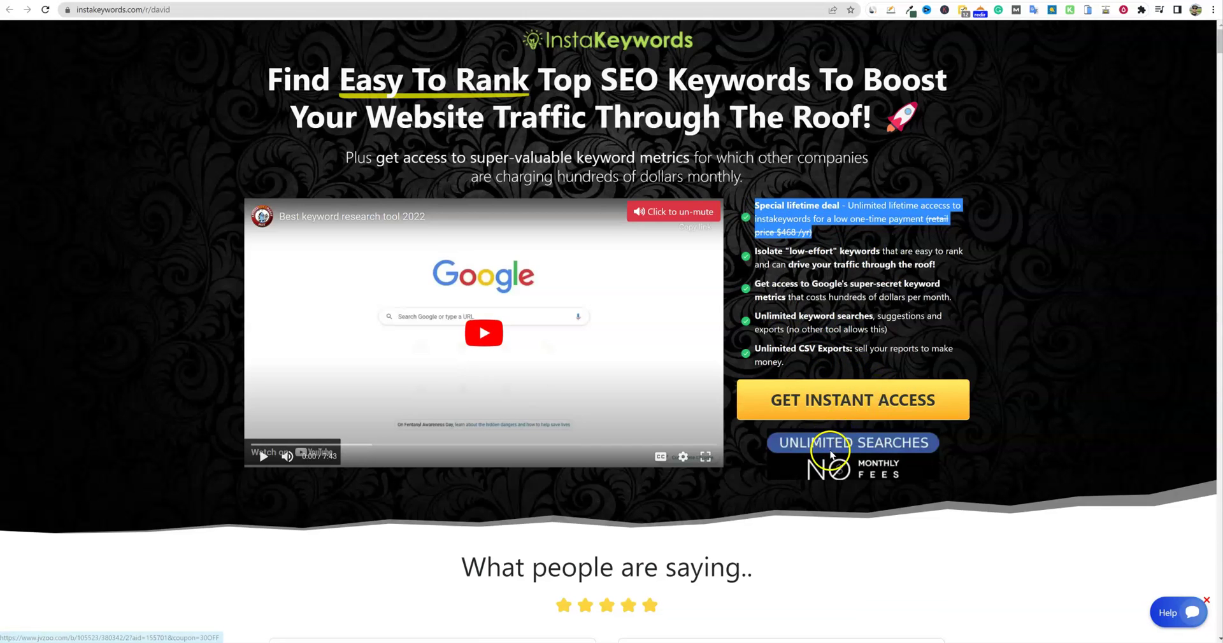
# Step: Look through the sales page's features, ranking example and testimonials as far as the lifetime deal pricing section
pyautogui.scroll(-5, 831, 455)
pyautogui.scroll(-20, 832, 455)
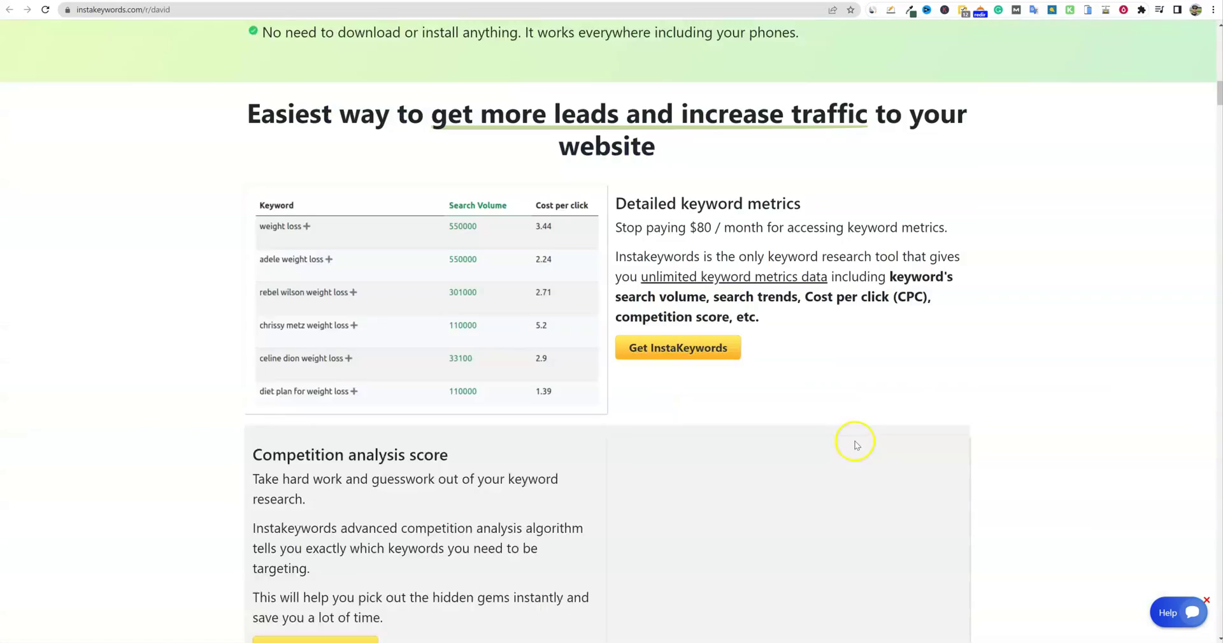
pyautogui.scroll(-20, 855, 446)
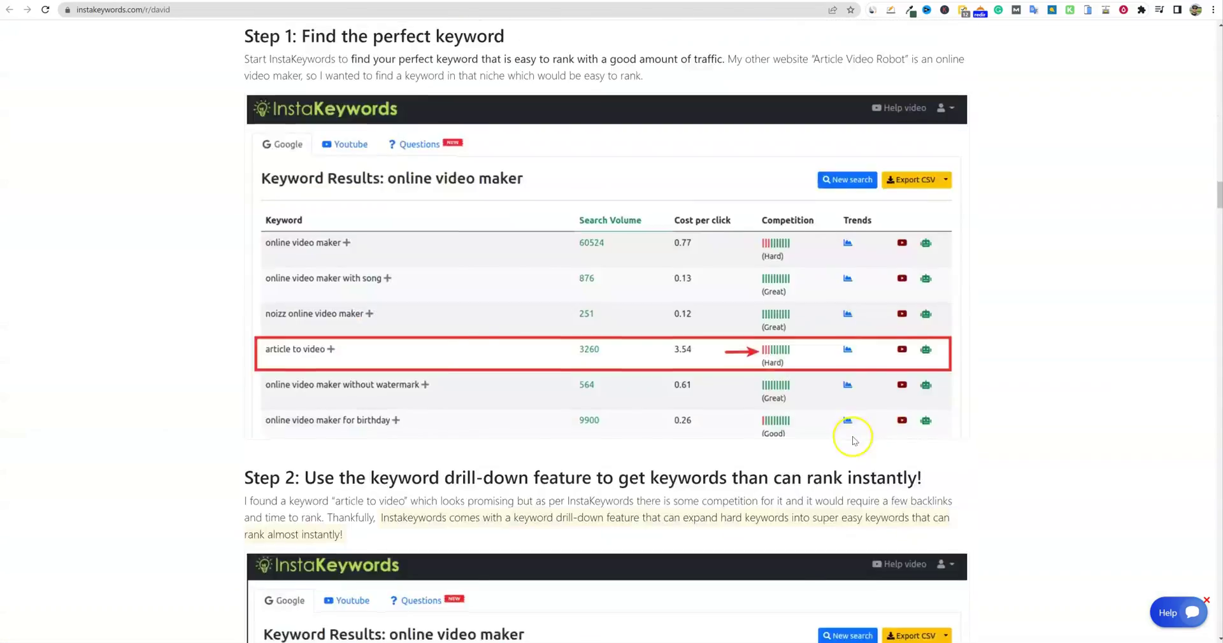
pyautogui.scroll(-20, 850, 439)
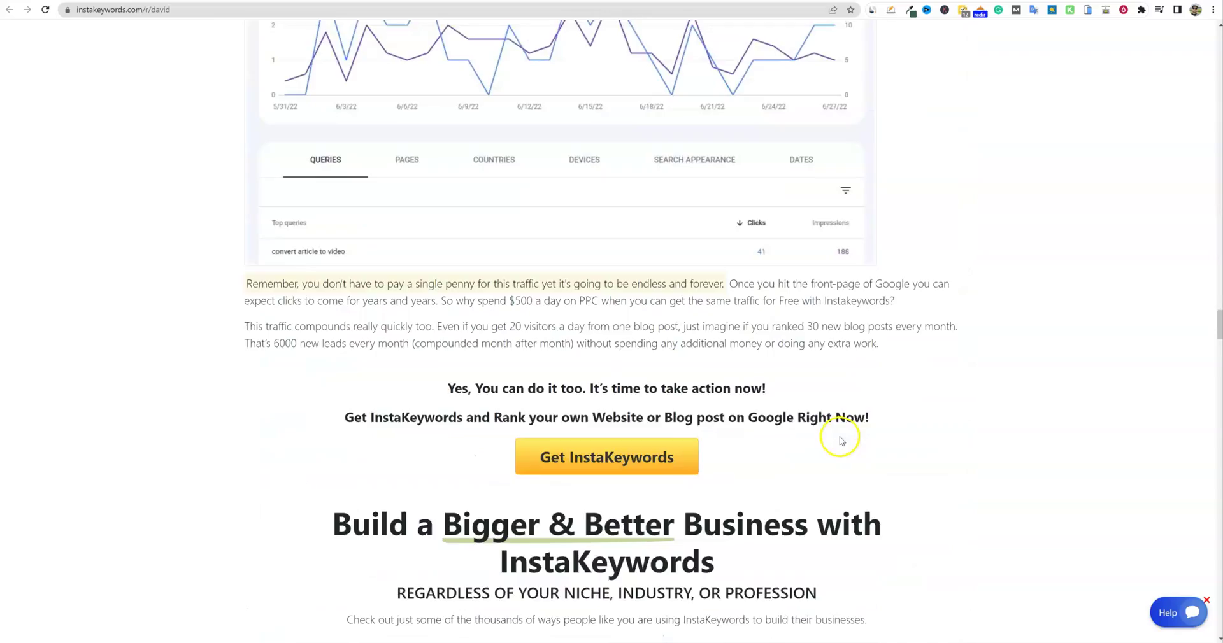
pyautogui.scroll(-20, 833, 434)
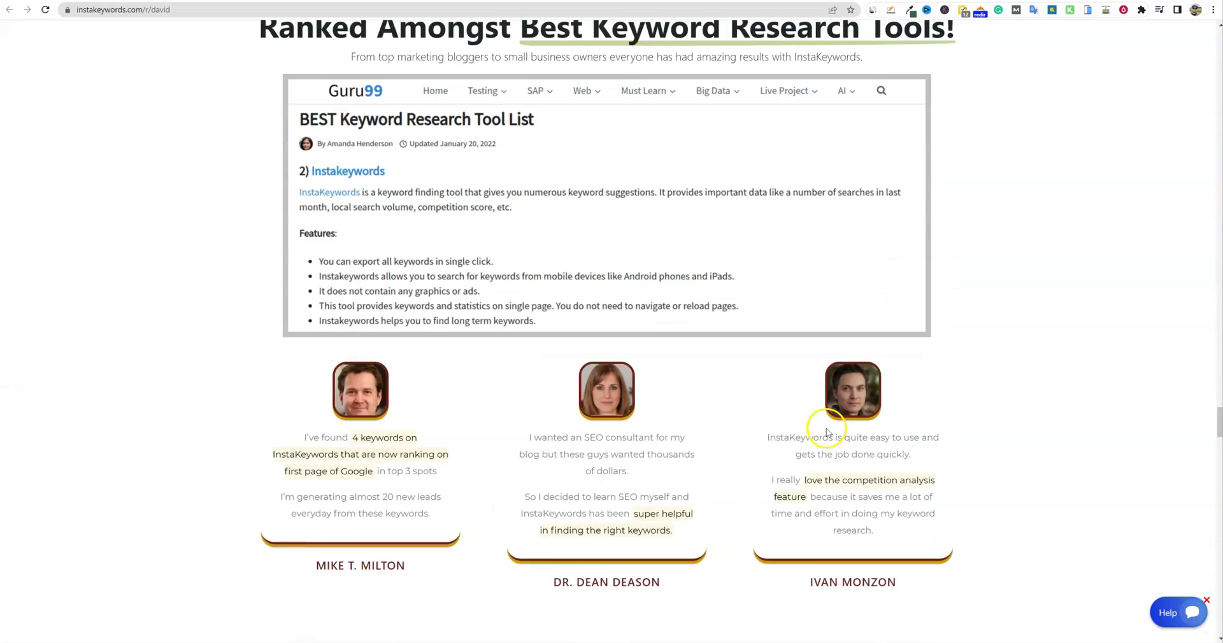
pyautogui.scroll(-13, 824, 423)
pyautogui.scroll(4, 819, 422)
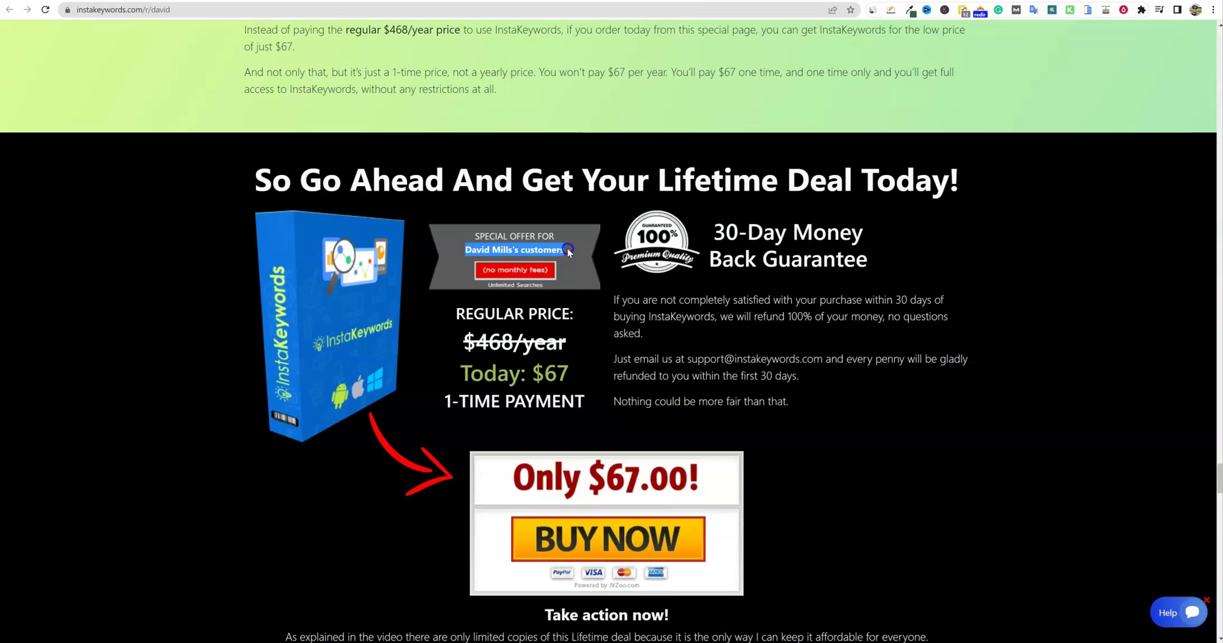
# Step: Highlight the special offer banner, the regular yearly price and the one-time payment terms on the sales page
pyautogui.click(507, 235)
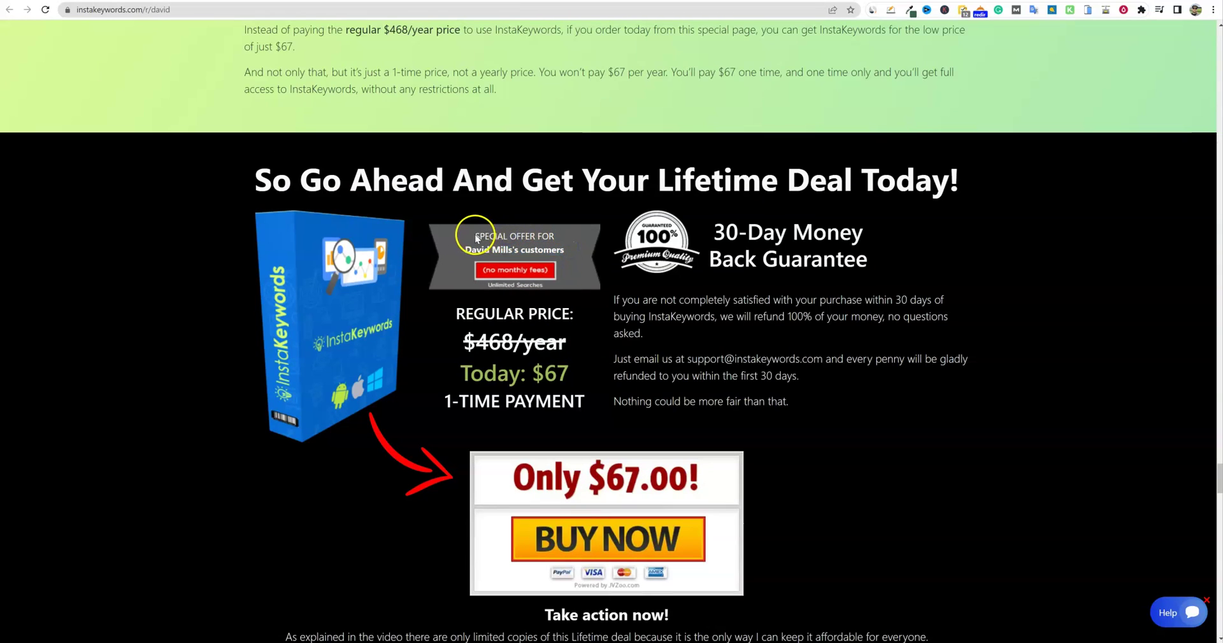
pyautogui.moveTo(508, 240); pyautogui.dragTo(564, 249)
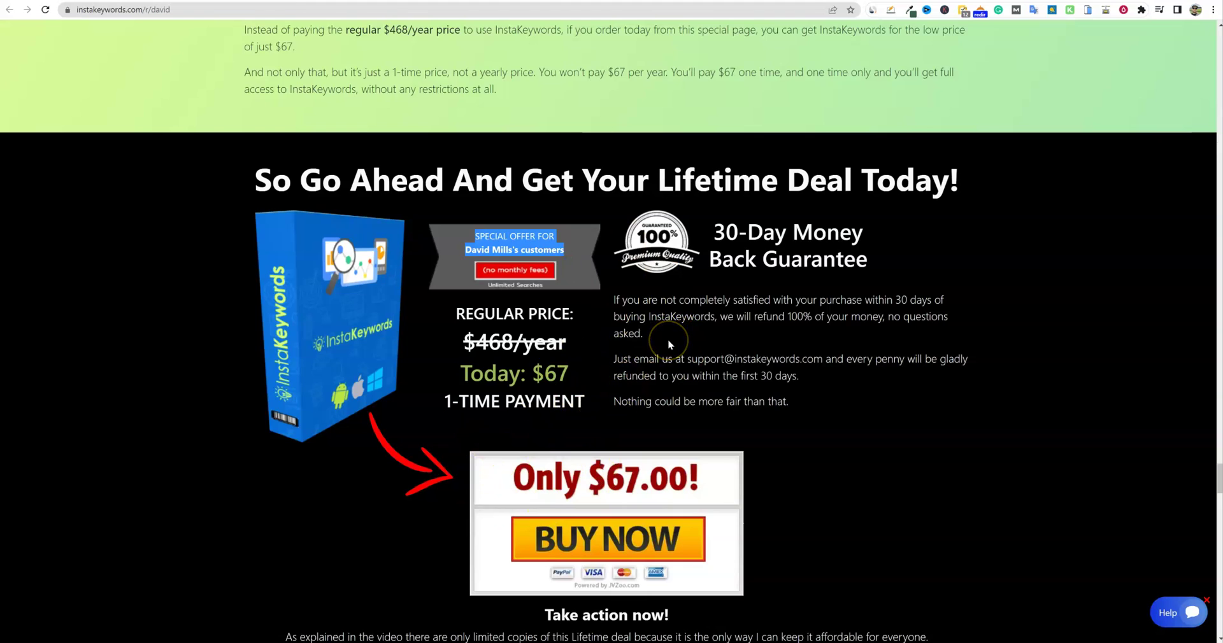
pyautogui.scroll(2, 669, 344)
pyautogui.moveTo(346, 142); pyautogui.dragTo(552, 141)
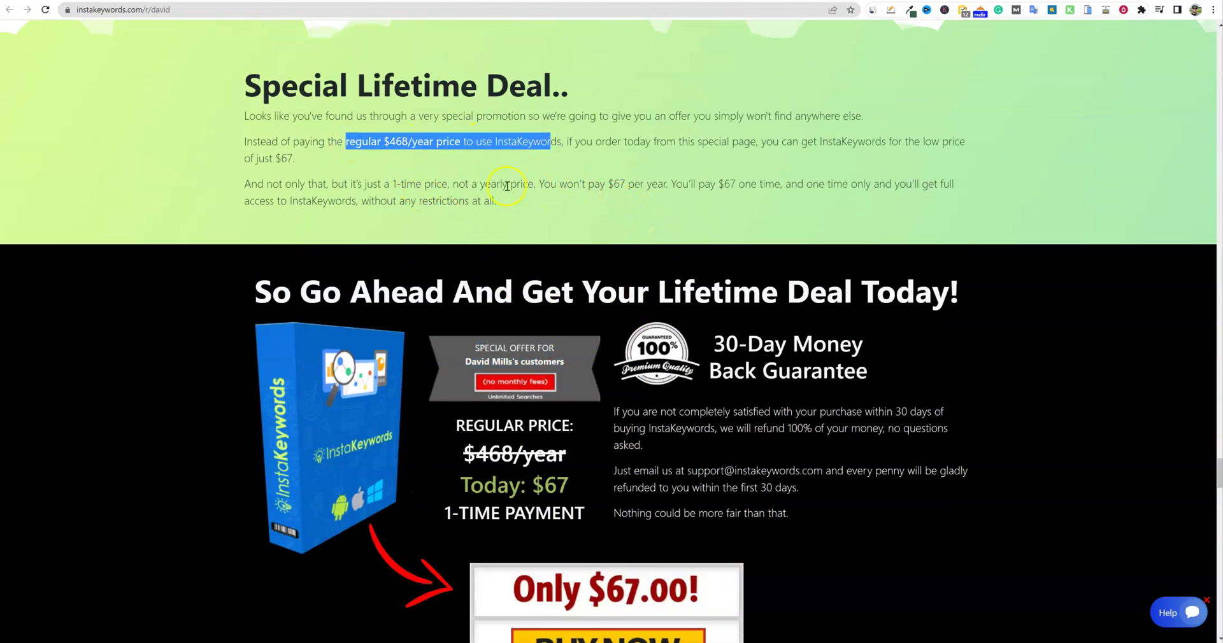
pyautogui.moveTo(403, 185); pyautogui.dragTo(964, 186)
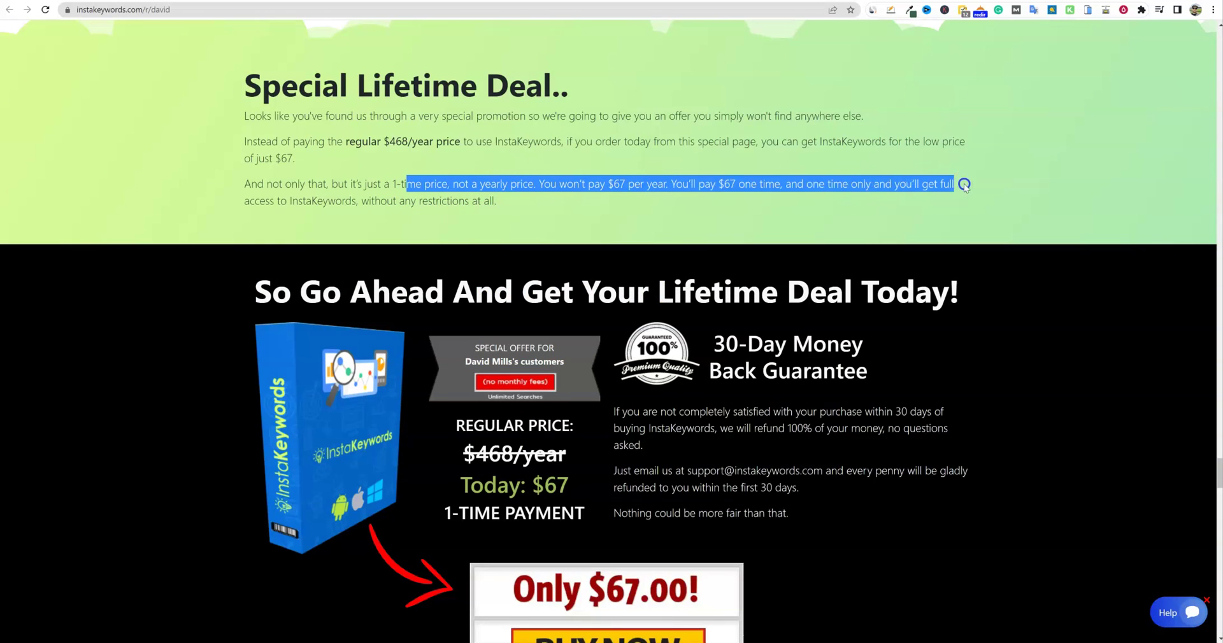
# Step: Look through the rest of the sales page, from the purchase offer and money-back guarantee to the customer testimonials
pyautogui.scroll(-3, 956, 218)
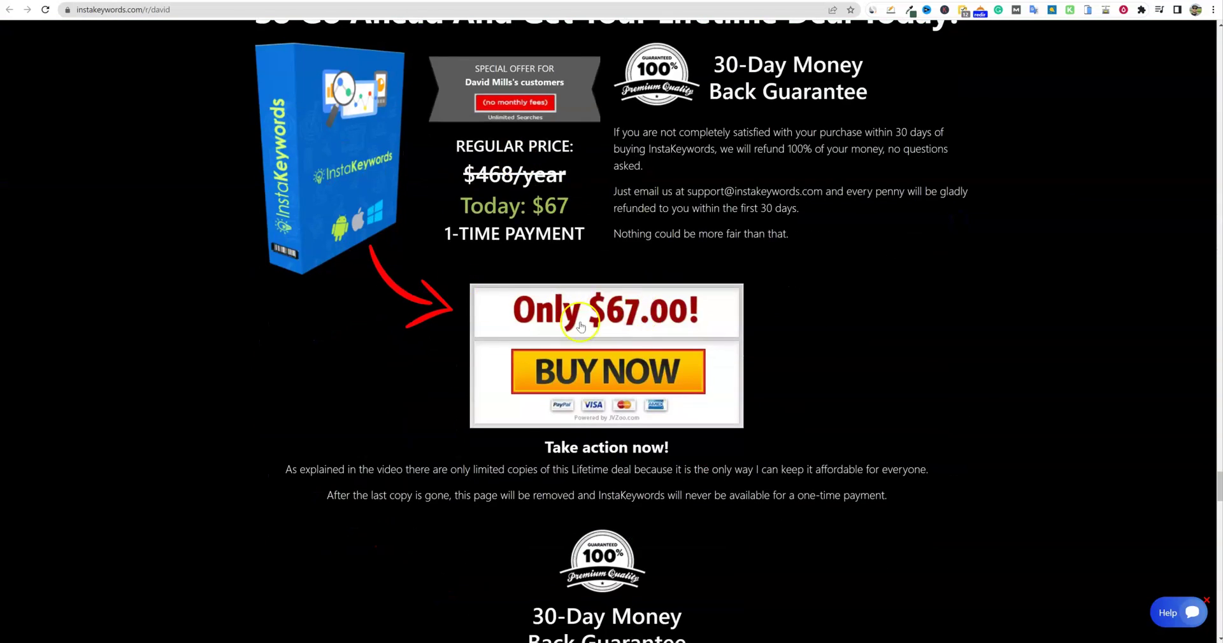
pyautogui.scroll(-5, 628, 487)
pyautogui.scroll(-5, 628, 487)
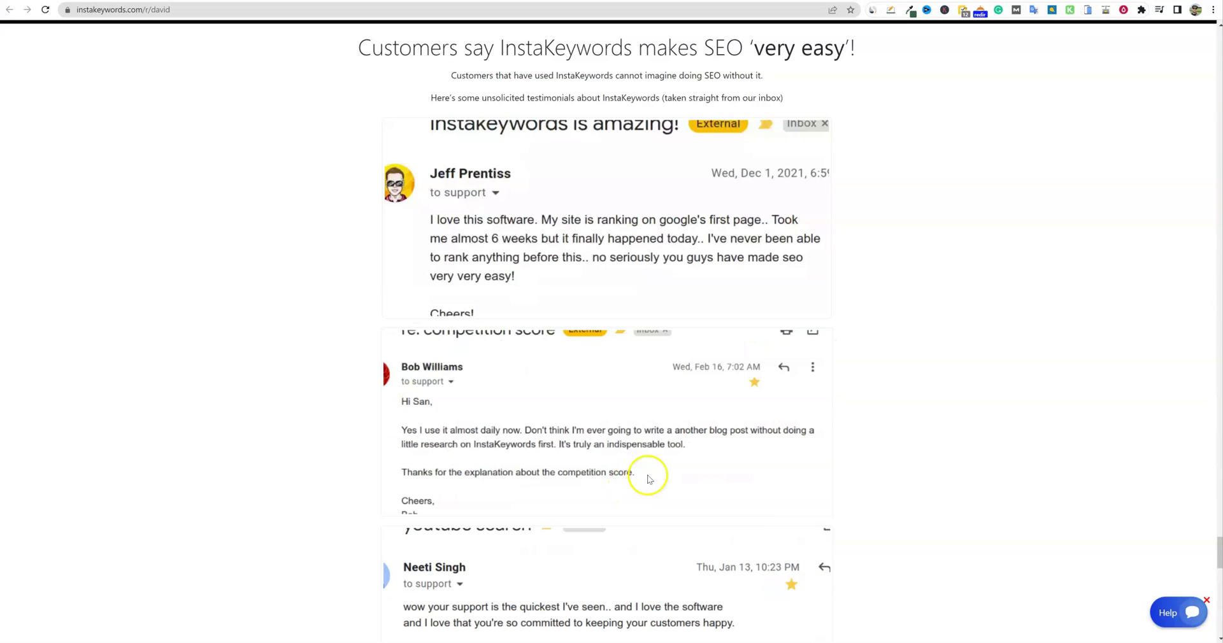
pyautogui.scroll(10, 945, 99)
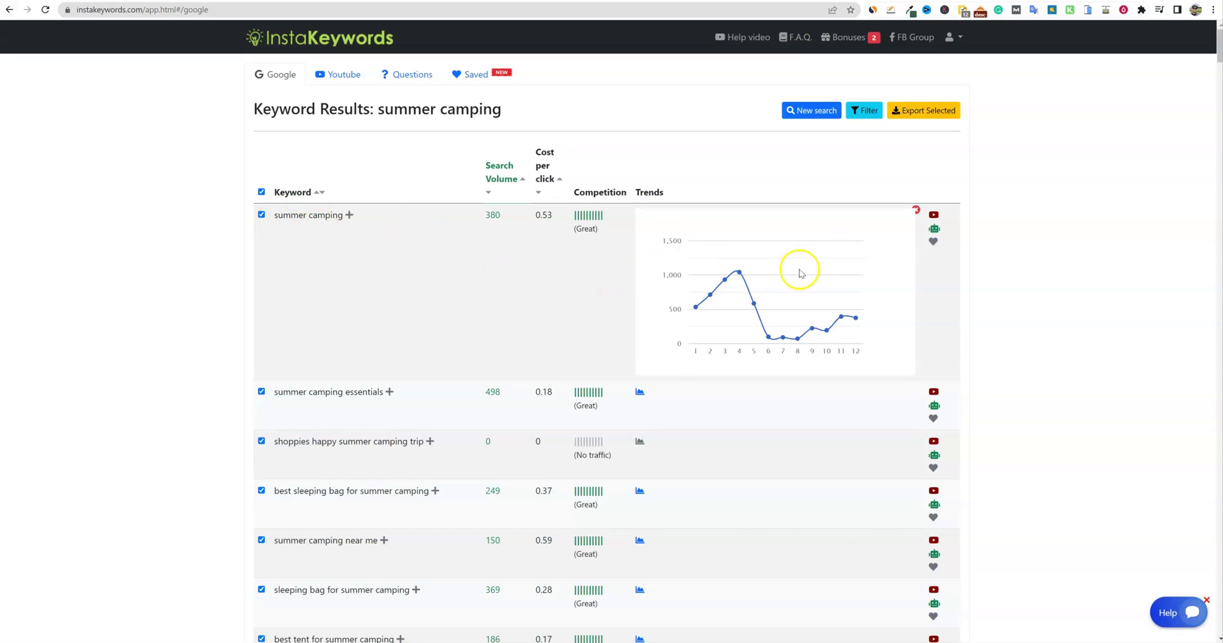
# Step: Close the trend chart of the summer camping keyword, and briefly show the filter fields of the keyword results
pyautogui.click(852, 322)
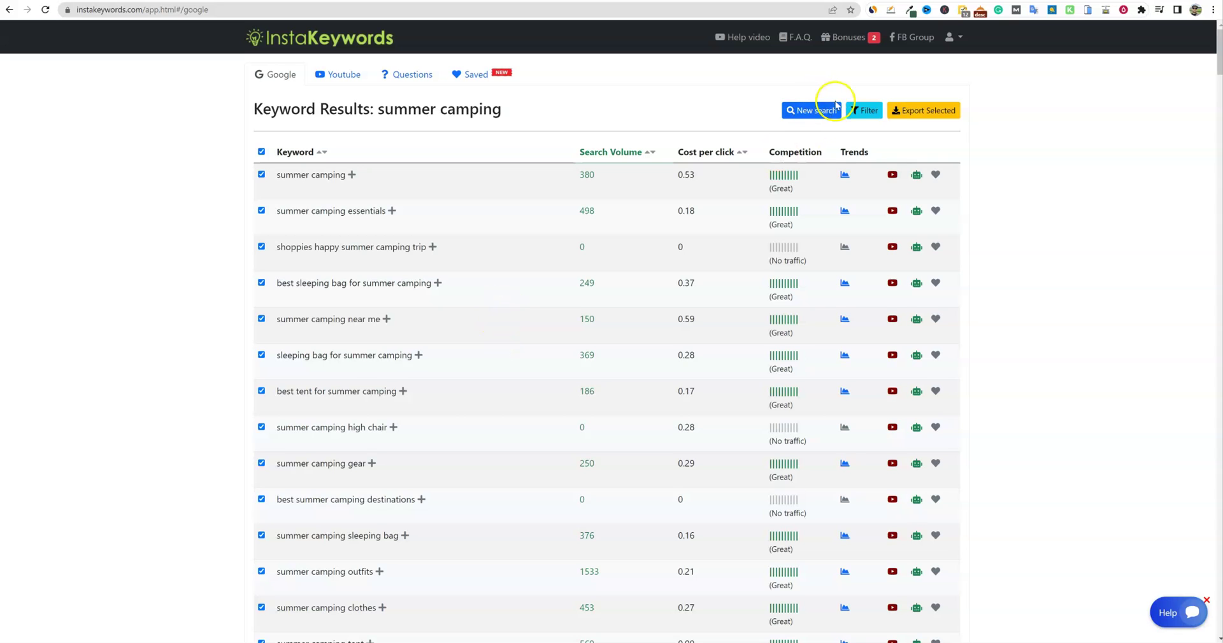
pyautogui.click(865, 112)
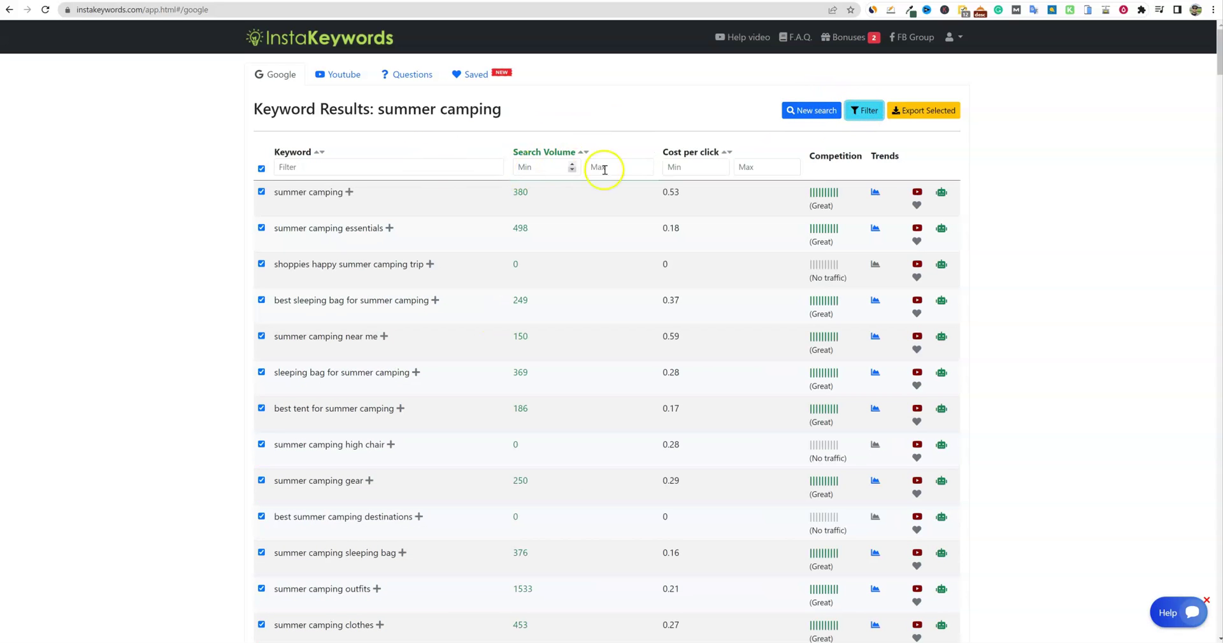
pyautogui.click(866, 111)
pyautogui.scroll(-2, 531, 331)
pyautogui.scroll(2, 518, 327)
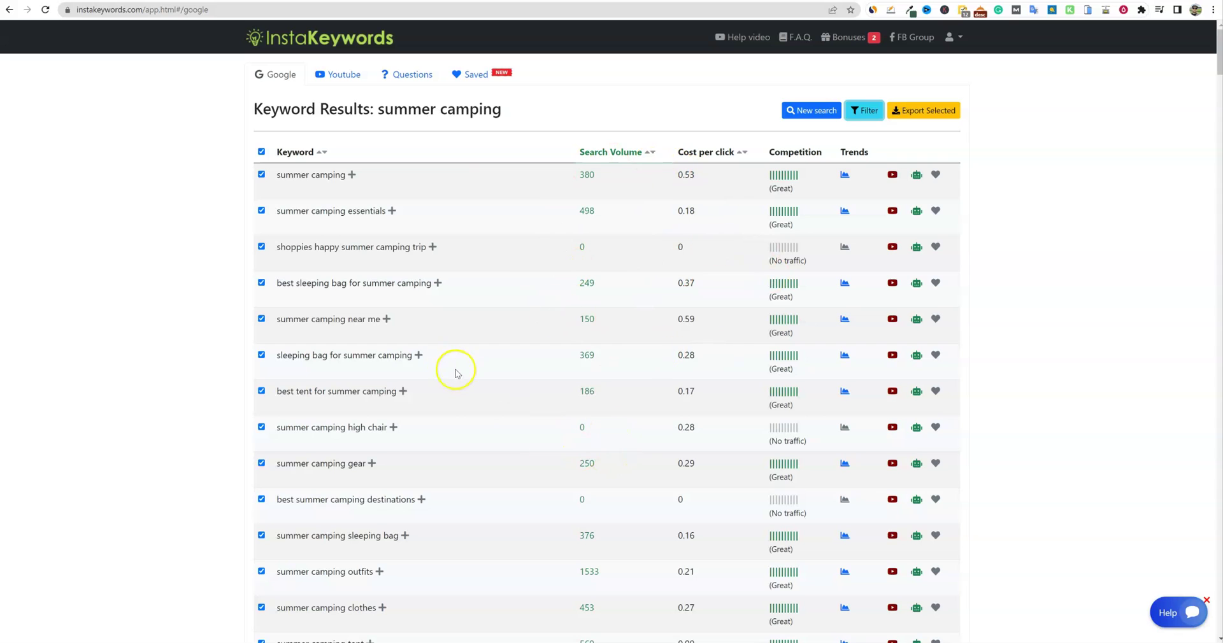
# Step: Highlight a Great and a No traffic competition rating and look through the ratings in the summer camping results
pyautogui.moveTo(790, 409); pyautogui.dragTo(767, 406)
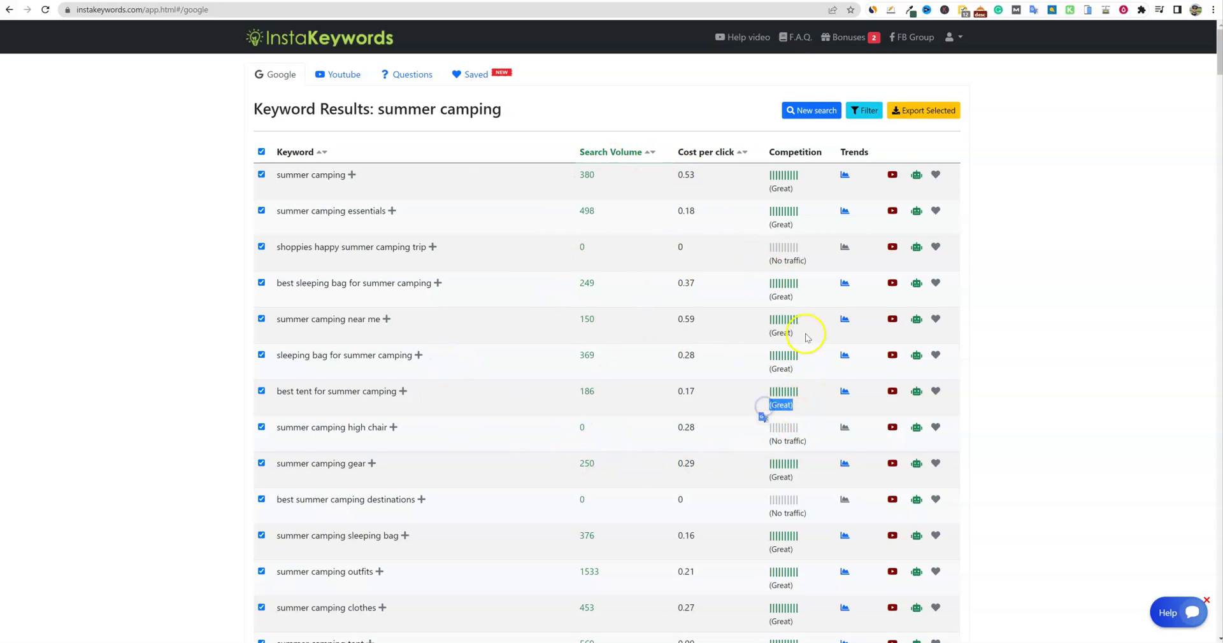
pyautogui.moveTo(810, 263); pyautogui.dragTo(769, 262)
pyautogui.scroll(-10, 819, 382)
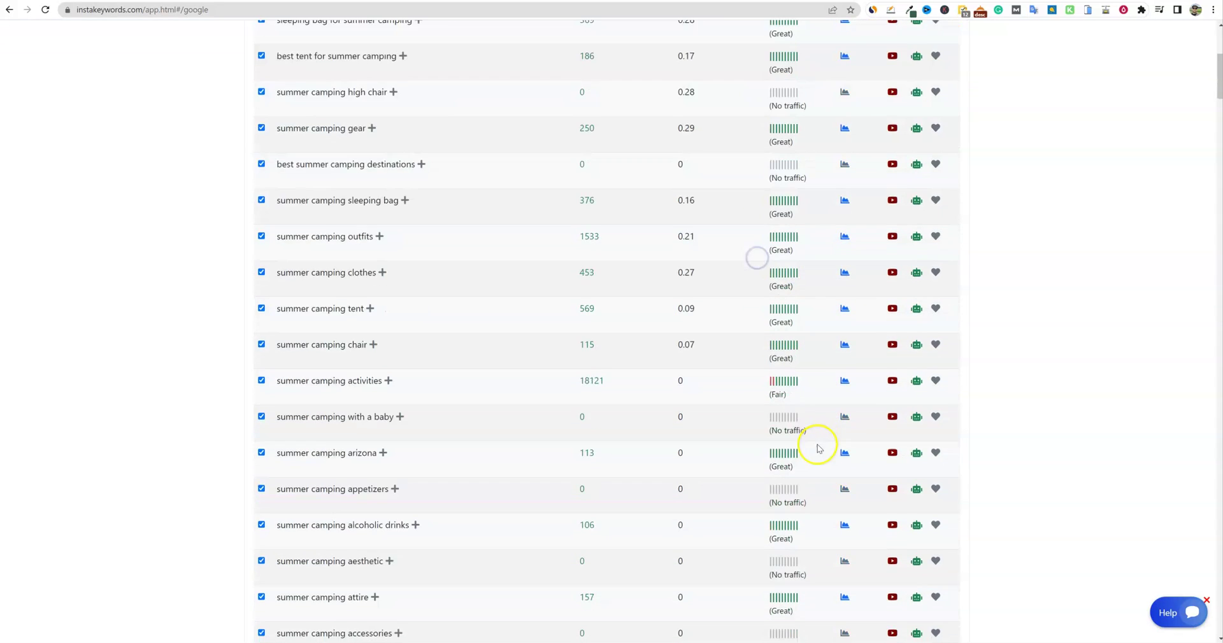
pyautogui.scroll(-20, 804, 468)
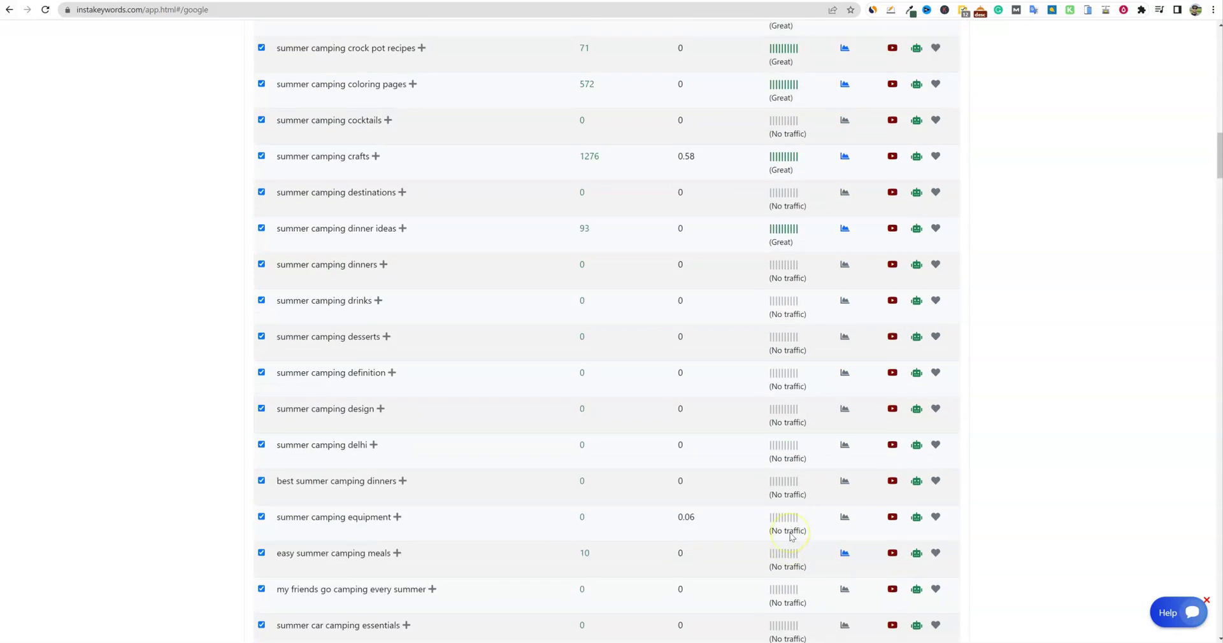
pyautogui.scroll(7, 791, 537)
pyautogui.scroll(15, 790, 537)
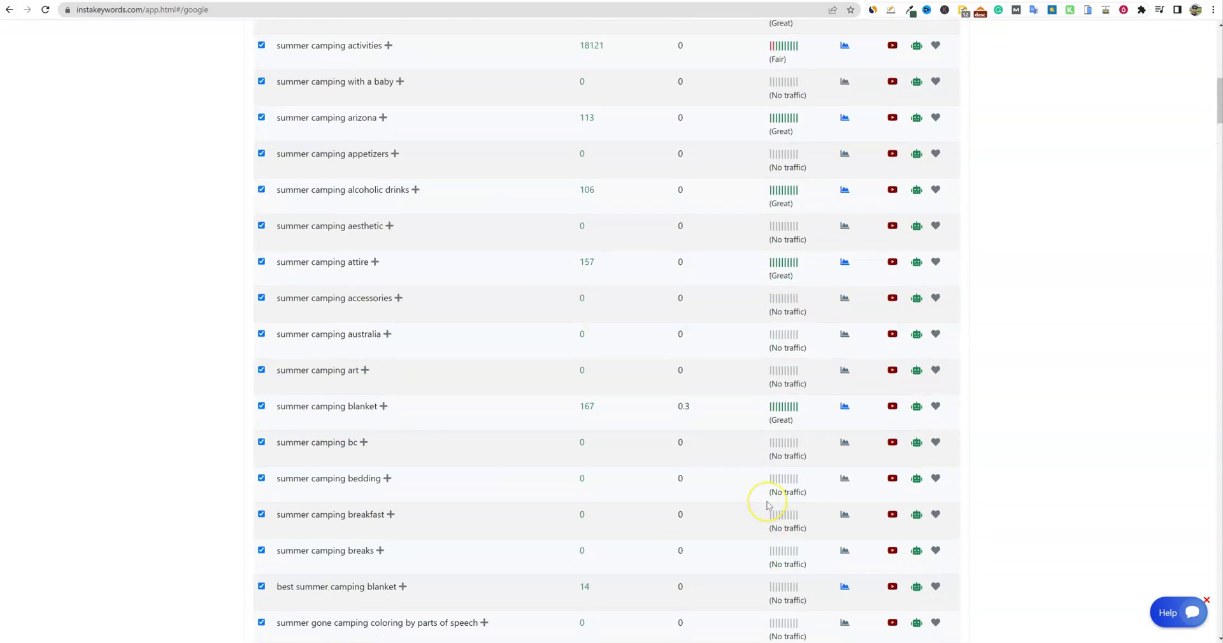
pyautogui.scroll(8, 747, 508)
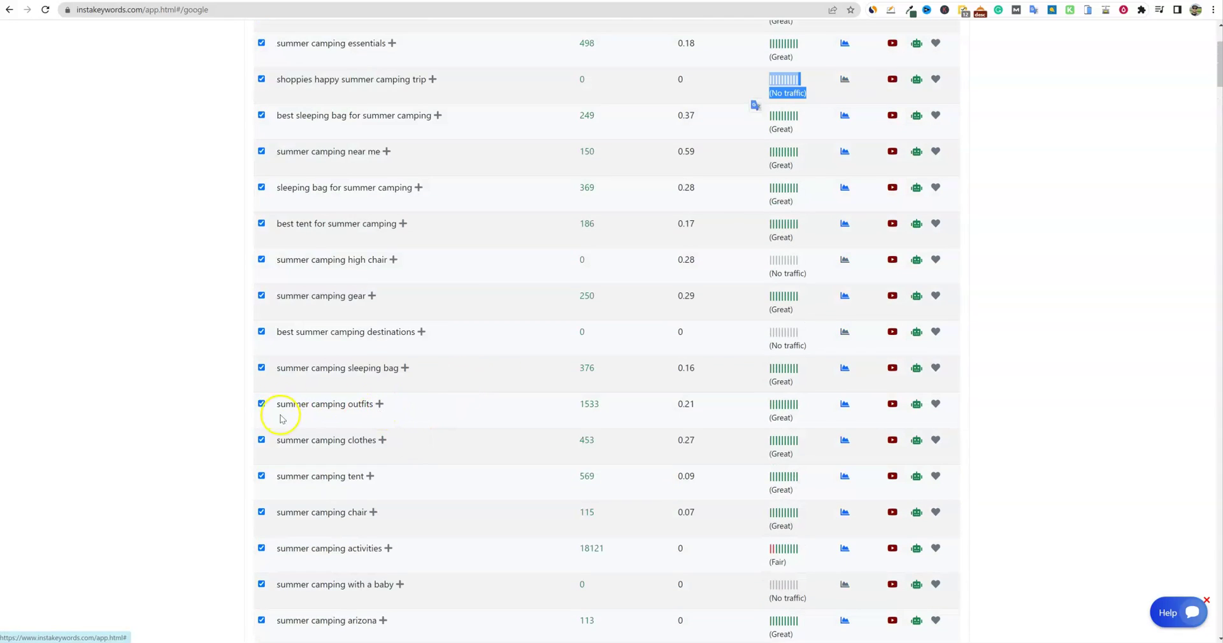
# Step: Search for keywords related to summer camping outfits, and from those results for keywords related to summer camp counselor outfits
pyautogui.click(379, 404)
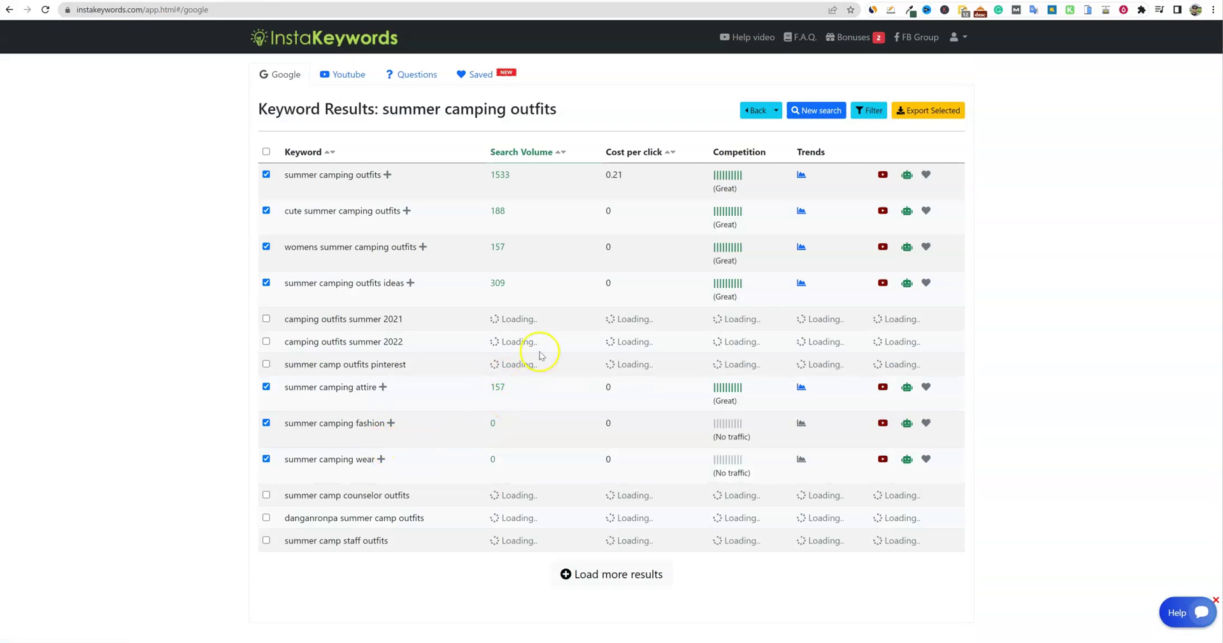
pyautogui.scroll(-2, 559, 342)
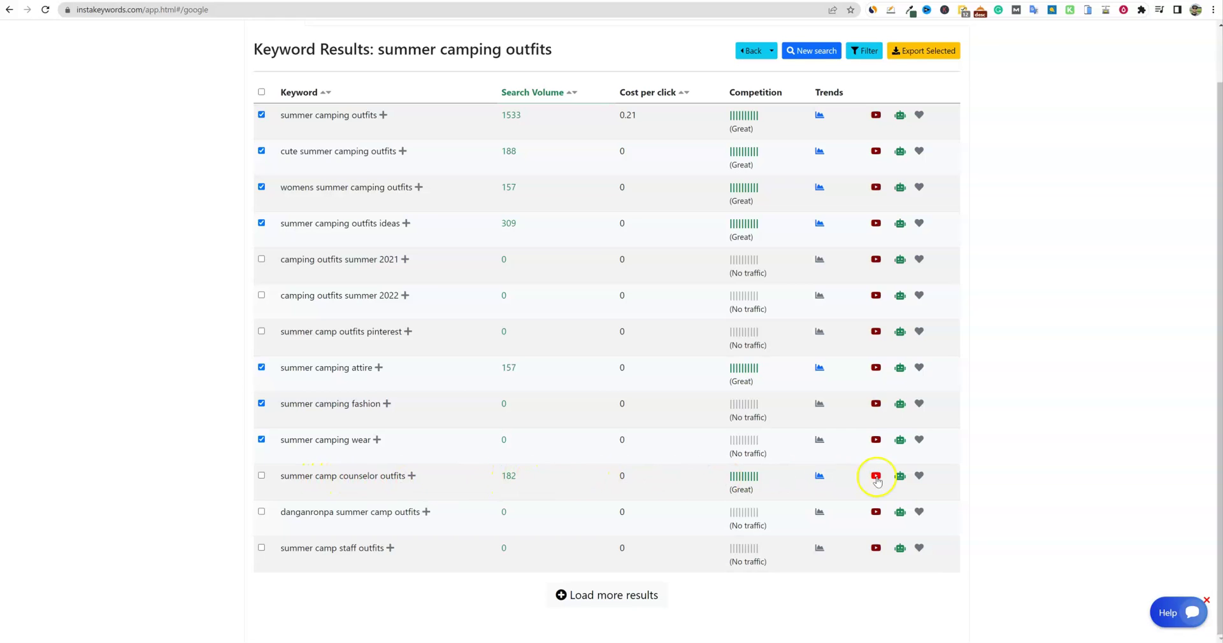
pyautogui.click(412, 477)
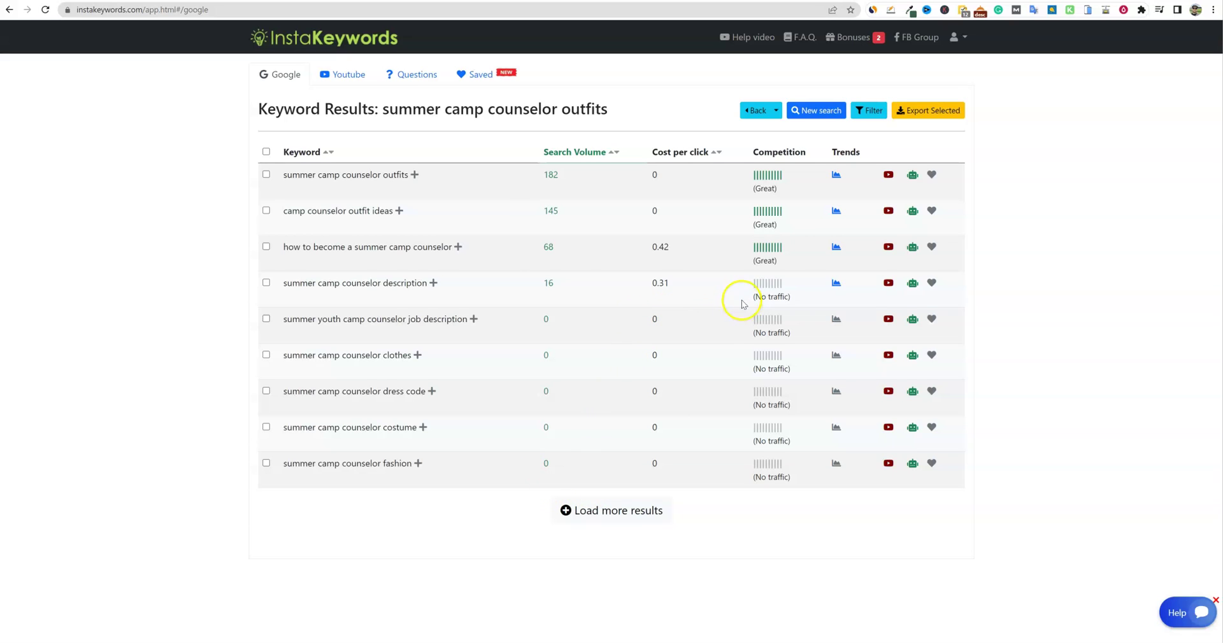
# Step: Return to the summer camping results and load more keywords until the list reaches "between now and the end of this summer go camping"
pyautogui.click(756, 111)
pyautogui.scroll(-2, 608, 381)
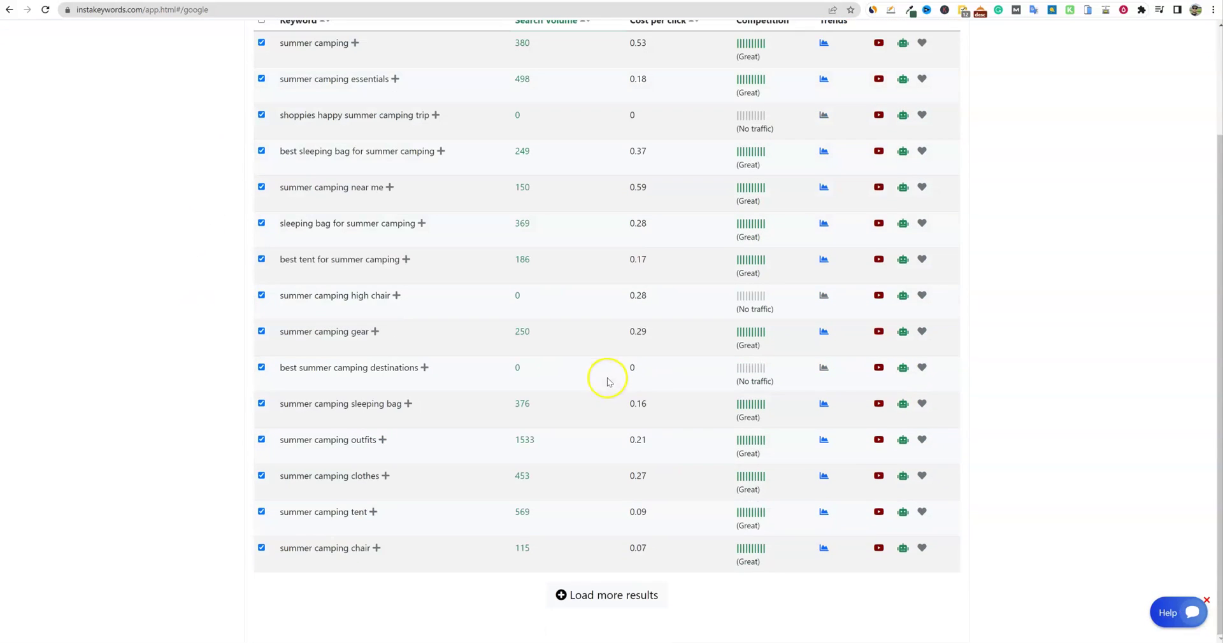
pyautogui.scroll(2, 604, 386)
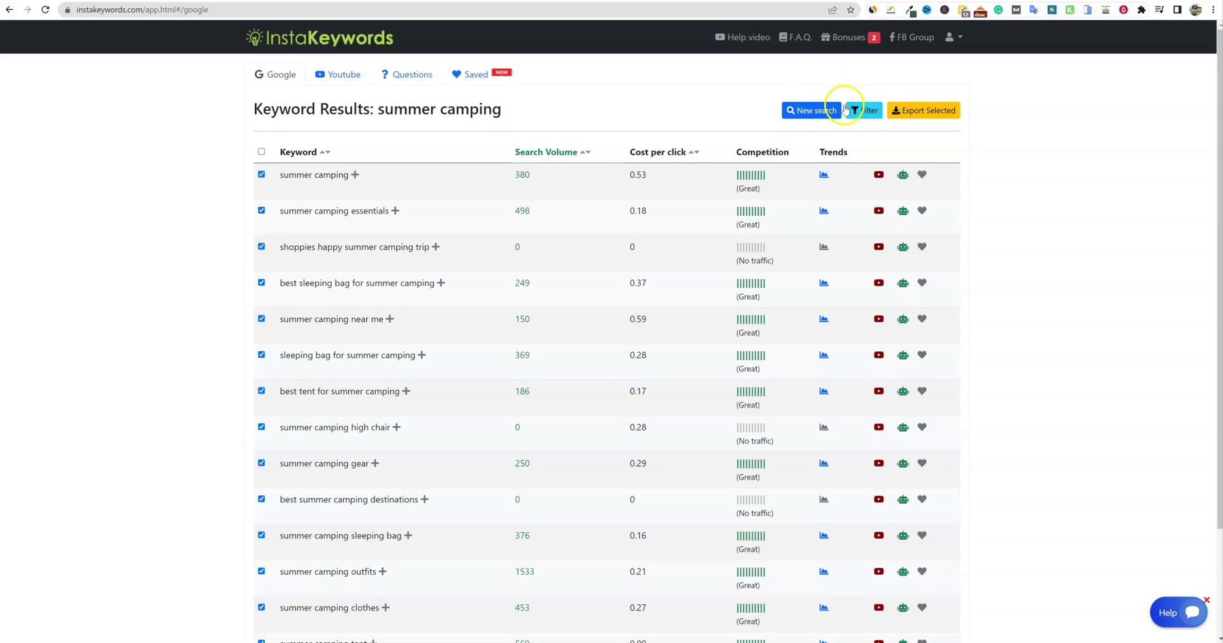
pyautogui.scroll(-2, 523, 293)
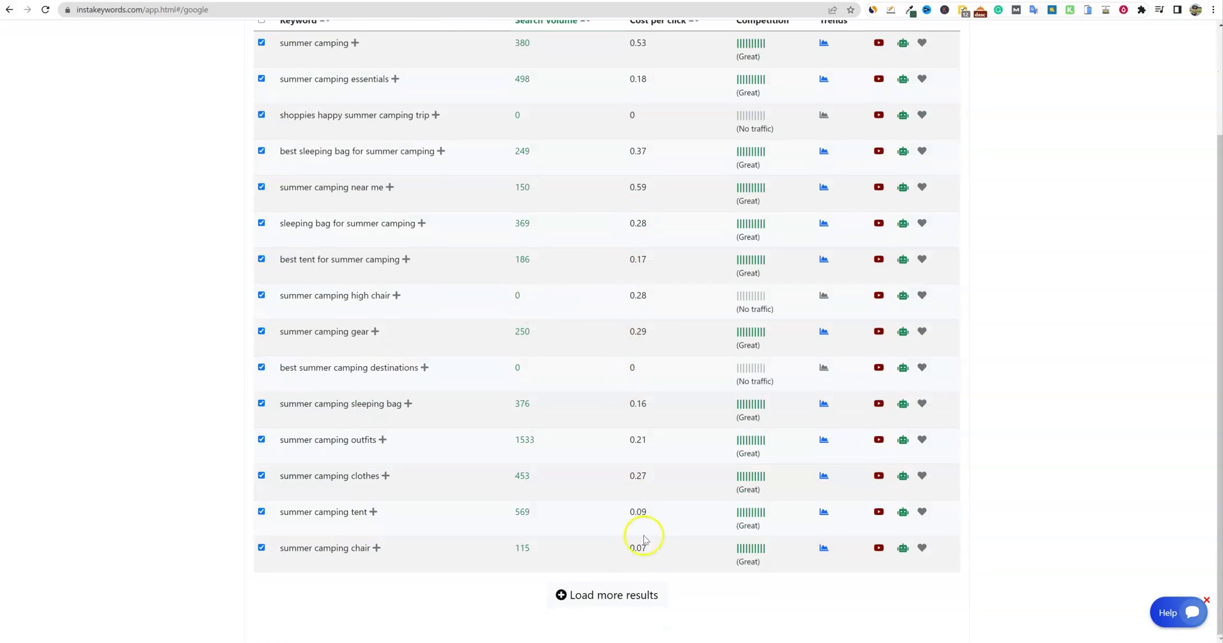
pyautogui.click(617, 603)
pyautogui.scroll(-5, 688, 566)
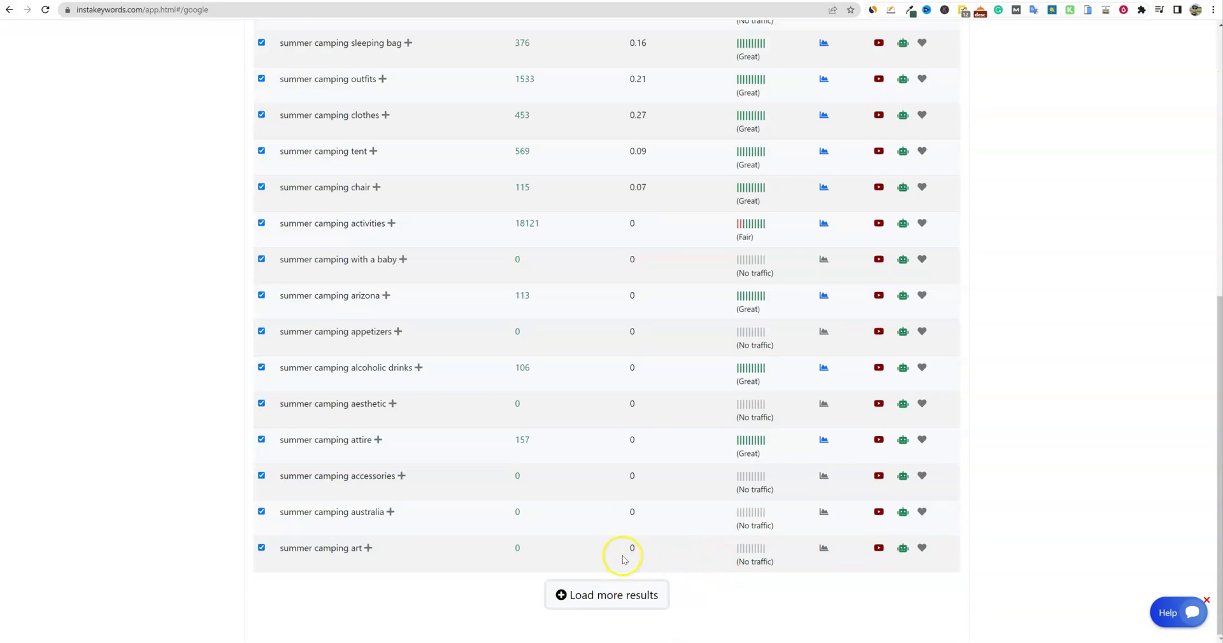
pyautogui.click(595, 593)
pyautogui.scroll(-4, 606, 597)
pyautogui.click(607, 596)
pyautogui.scroll(-4, 607, 595)
pyautogui.click(607, 594)
pyautogui.scroll(-3, 608, 593)
pyautogui.click(661, 594)
pyautogui.scroll(-5, 662, 594)
pyautogui.scroll(20, 661, 592)
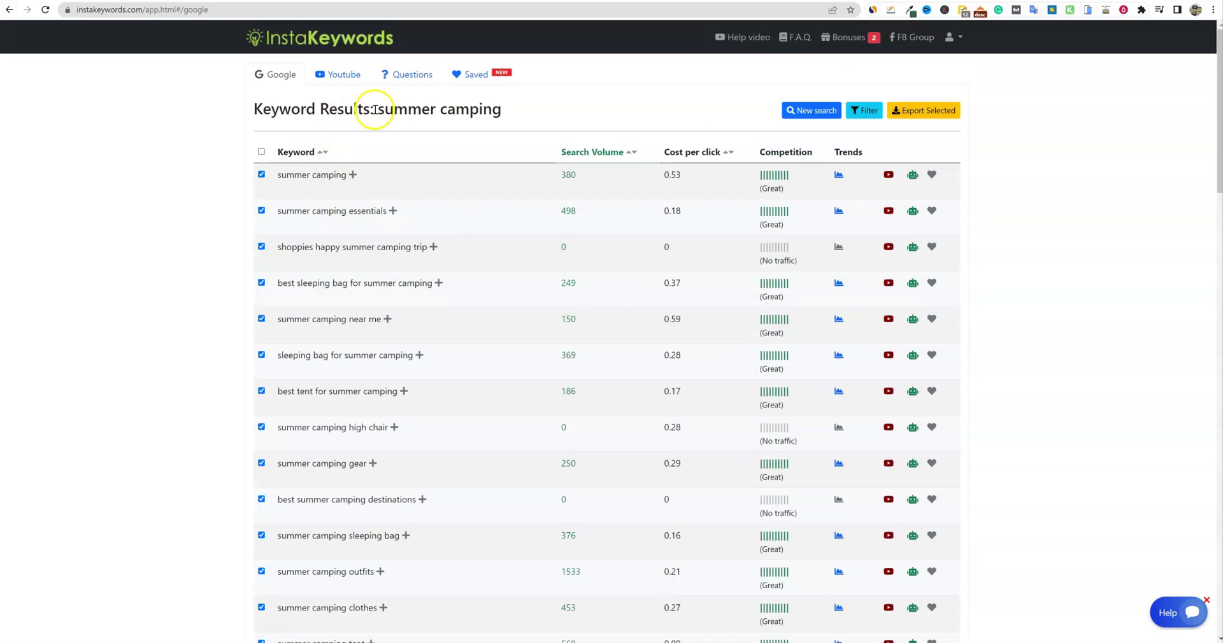
# Step: Highlight the summer camping search term in the heading and load further keyword results until the list reaches "summer camping mattress cover"
pyautogui.moveTo(380, 109); pyautogui.dragTo(510, 109)
pyautogui.scroll(-5, 518, 490)
pyautogui.scroll(5, 522, 490)
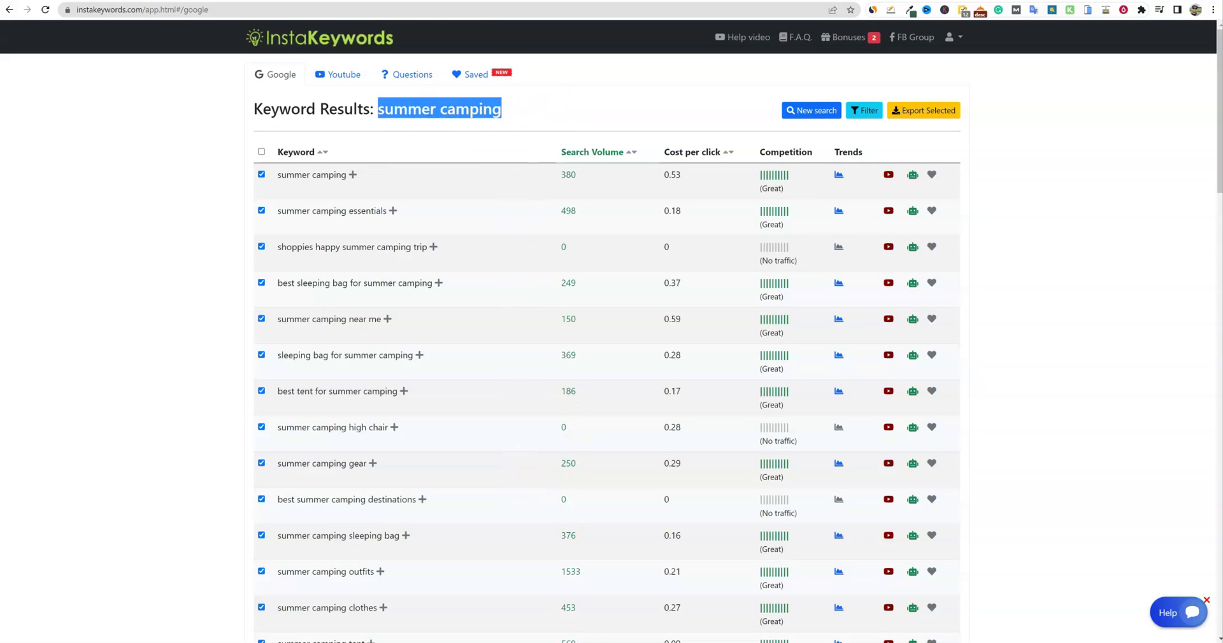
pyautogui.scroll(-20, 635, 573)
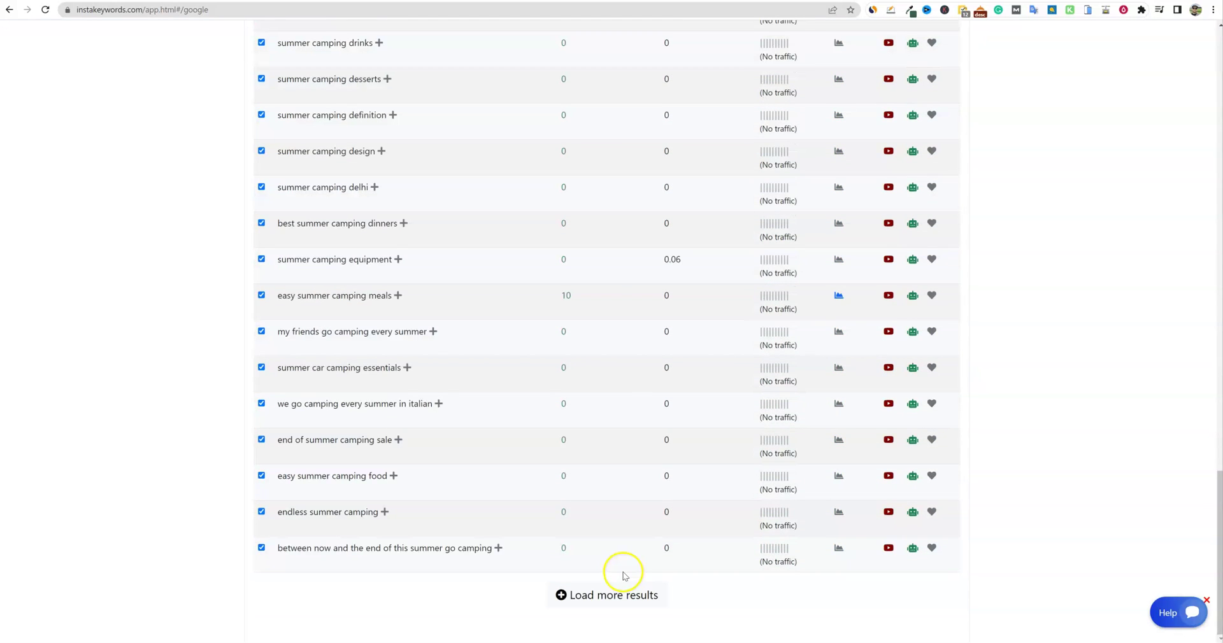
pyautogui.click(620, 602)
pyautogui.scroll(-5, 620, 598)
pyautogui.click(620, 595)
pyautogui.scroll(-5, 637, 595)
pyautogui.click(639, 595)
pyautogui.scroll(-5, 637, 590)
pyautogui.click(637, 595)
pyautogui.scroll(-5, 637, 596)
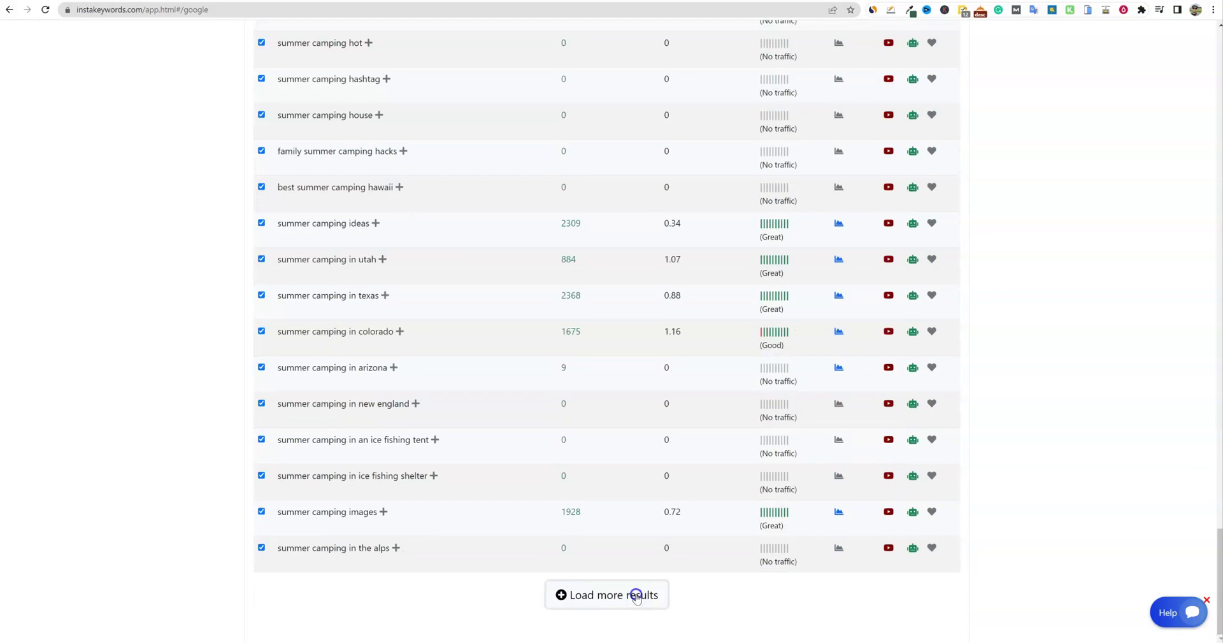
pyautogui.click(636, 595)
pyautogui.scroll(-5, 635, 595)
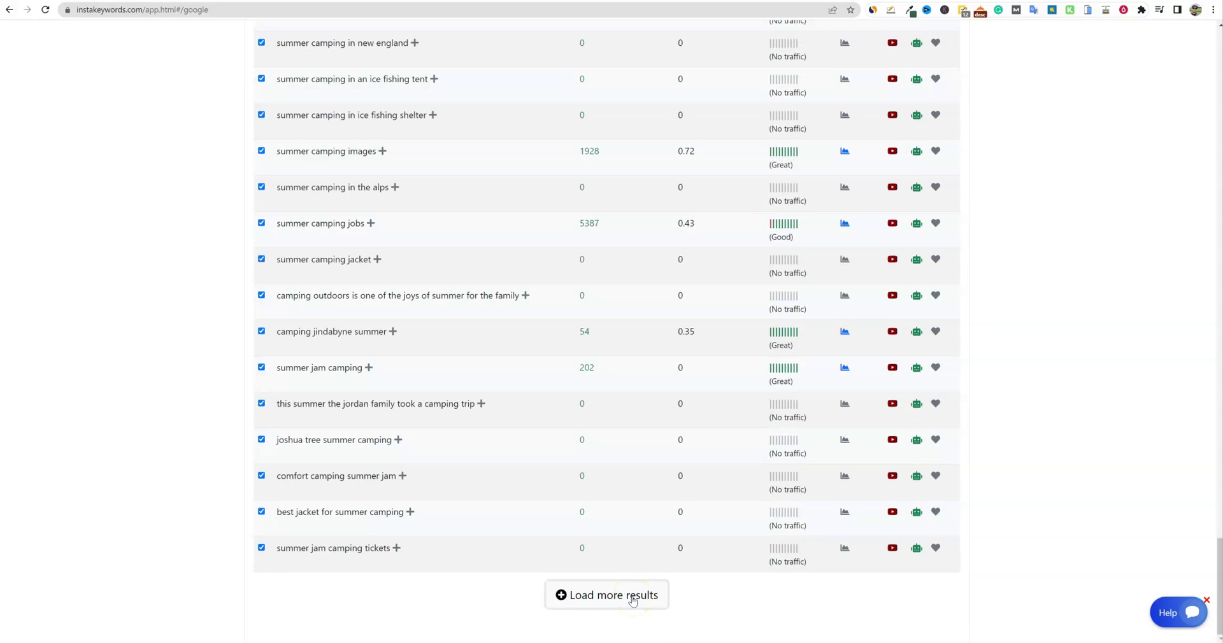
pyautogui.click(633, 598)
pyautogui.scroll(-5, 637, 446)
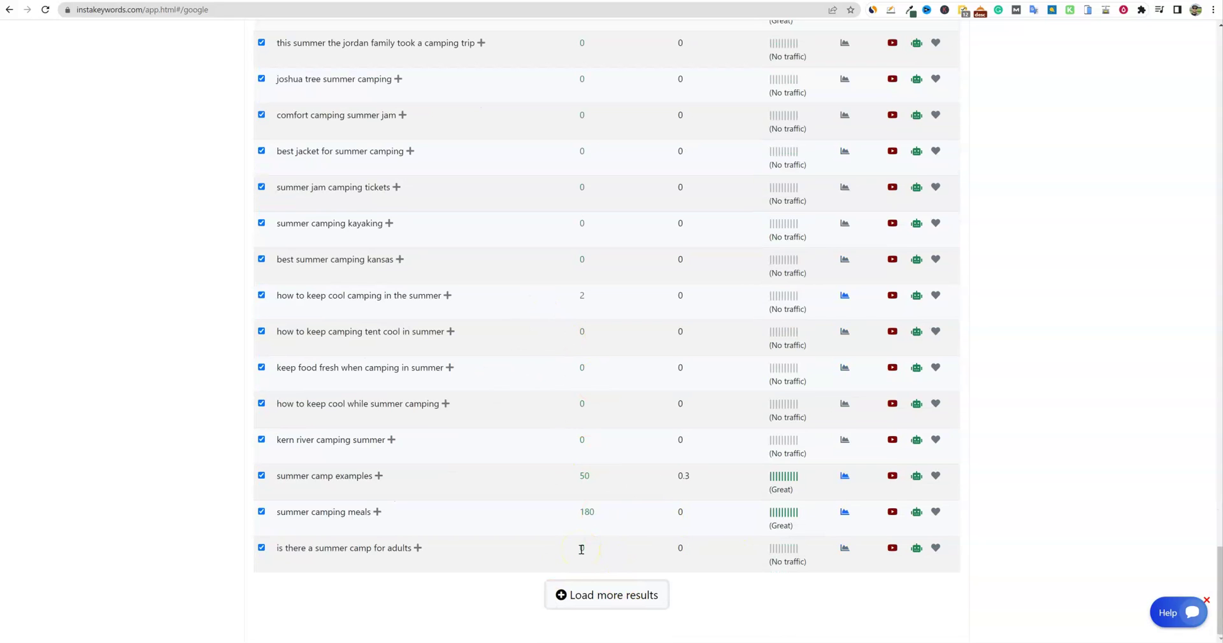
pyautogui.click(630, 597)
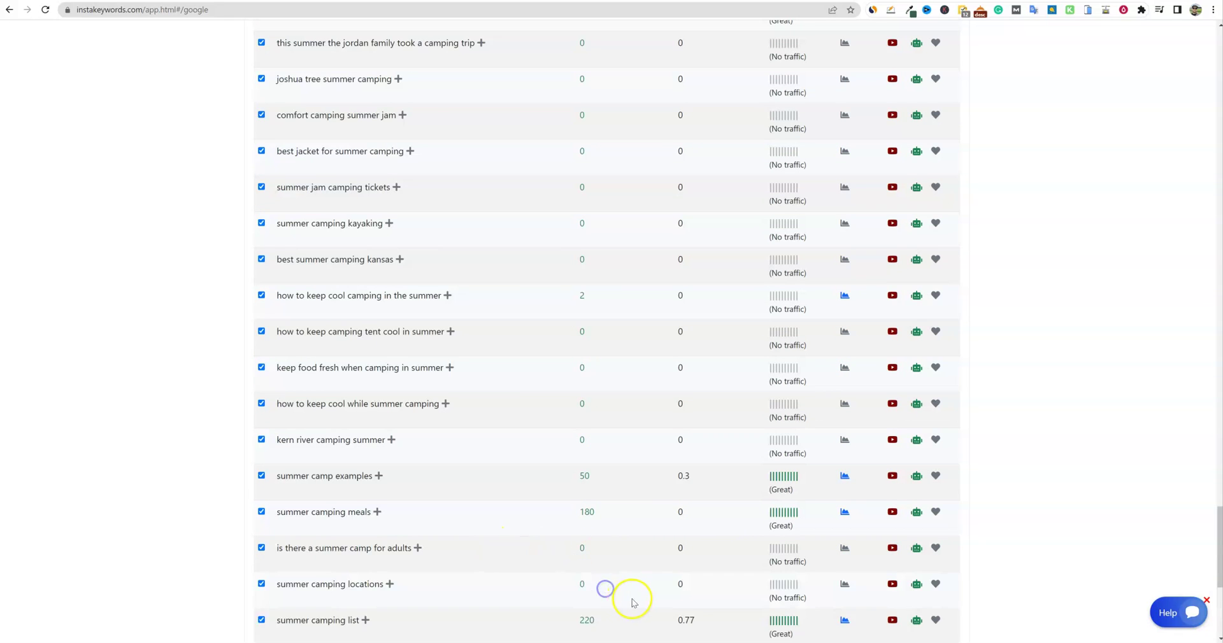
pyautogui.scroll(-5, 634, 598)
pyautogui.click(626, 599)
pyautogui.scroll(-5, 643, 602)
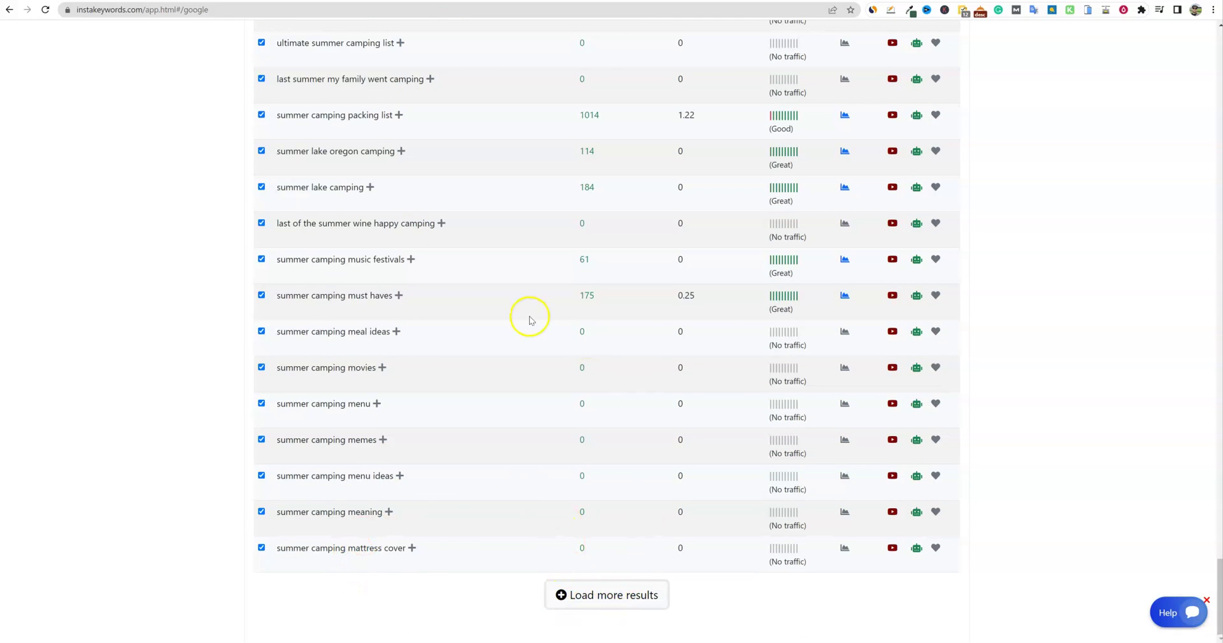
# Step: Export all the selected summer camping keywords to a CSV file and open it in Excel
pyautogui.scroll(-20, 530, 315)
pyautogui.scroll(10, 532, 309)
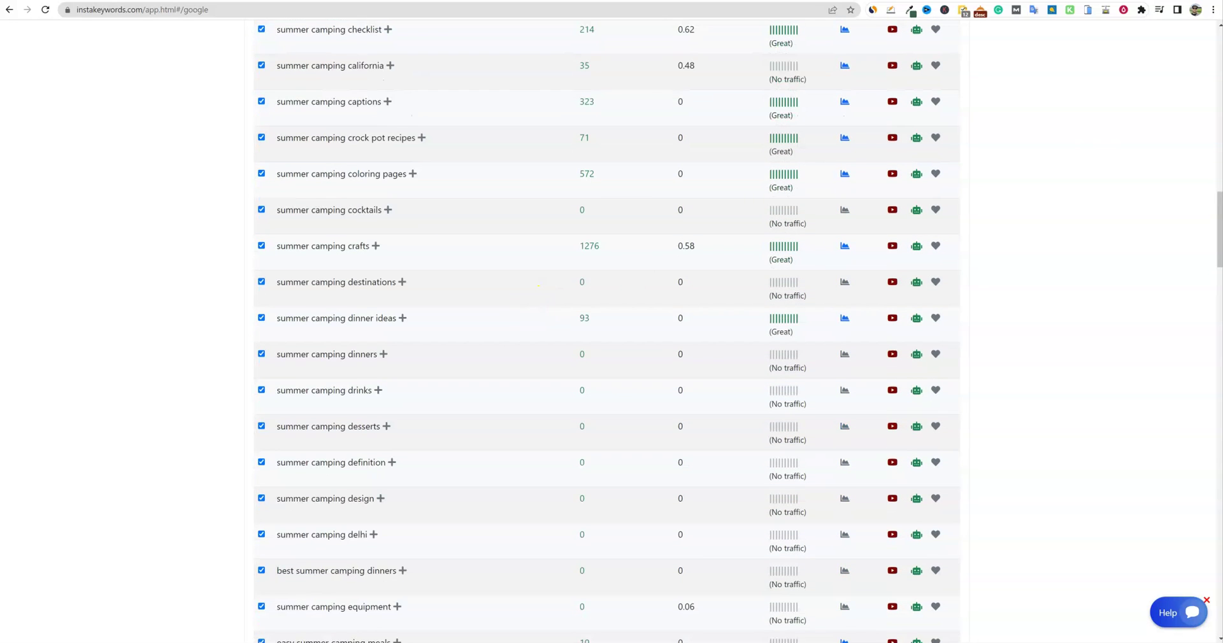
pyautogui.moveTo(905, 23); pyautogui.dragTo(643, 54)
pyautogui.click(928, 60)
pyautogui.scroll(9, 962, 175)
pyautogui.moveTo(1218, 145); pyautogui.dragTo(1218, 10)
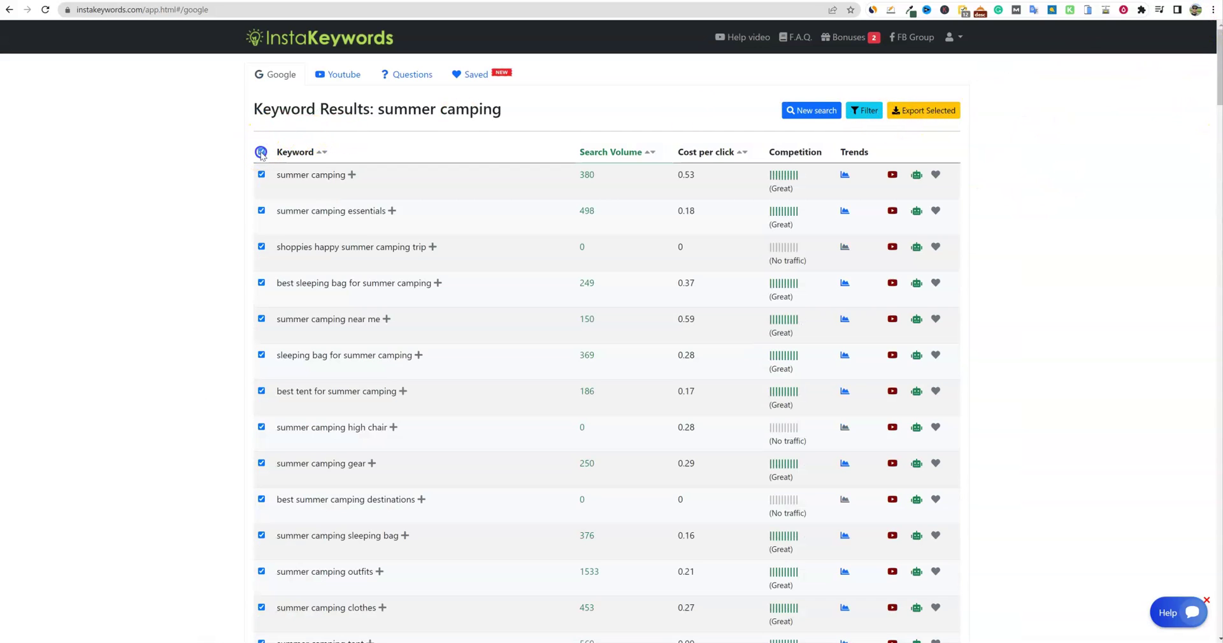
pyautogui.click(939, 119)
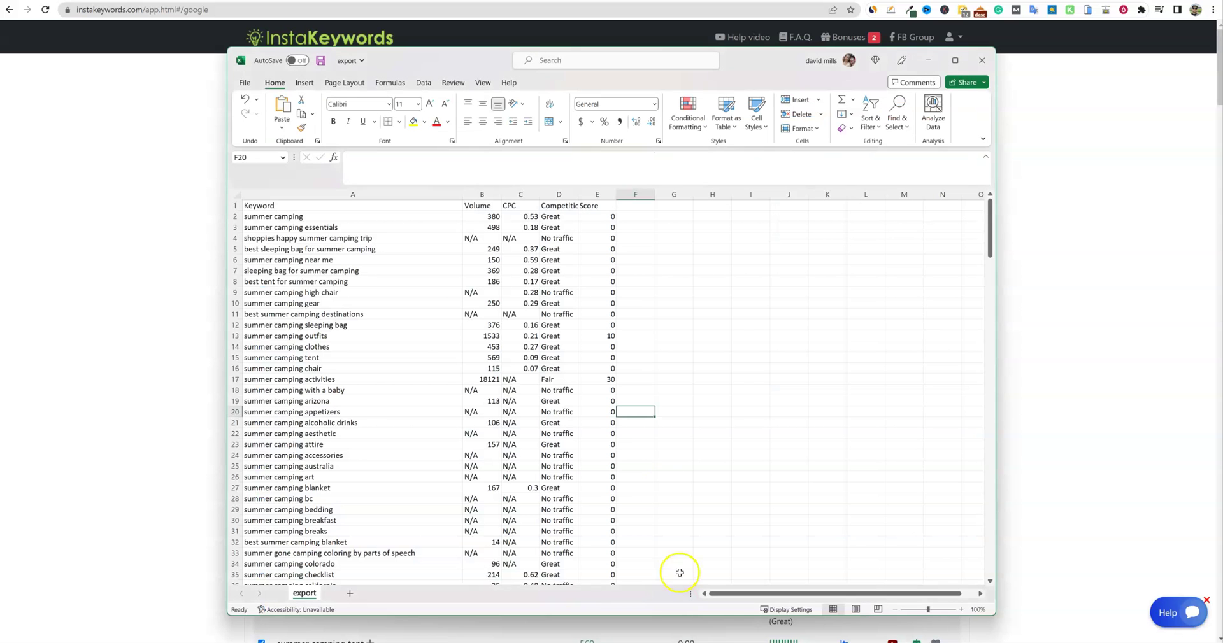
# Step: Check the number of entries in the exported Keyword column and close export.csv without saving changes
pyautogui.click(333, 325)
pyautogui.click(338, 194)
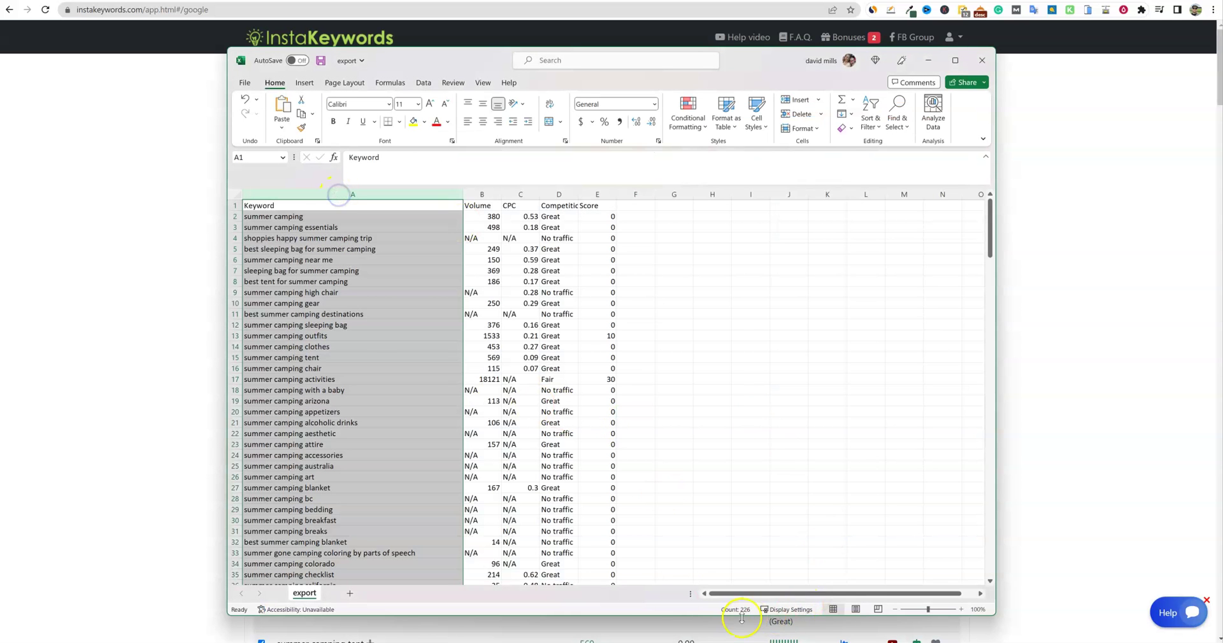
pyautogui.click(374, 300)
pyautogui.scroll(-5, 519, 398)
pyautogui.scroll(5, 519, 402)
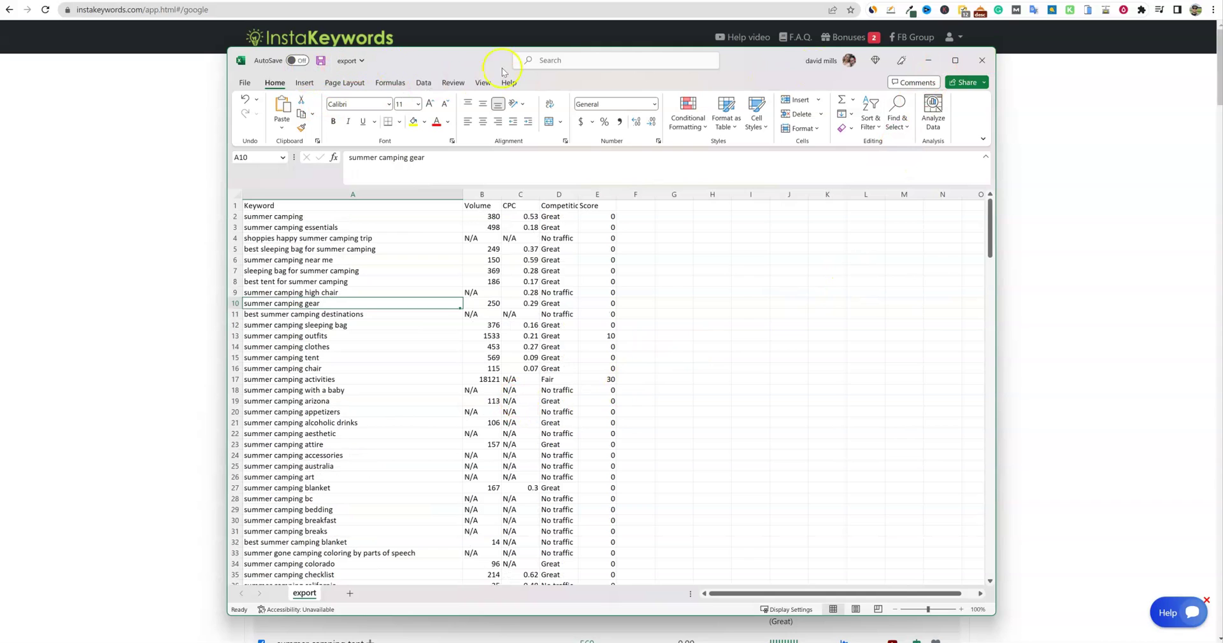
pyautogui.click(979, 64)
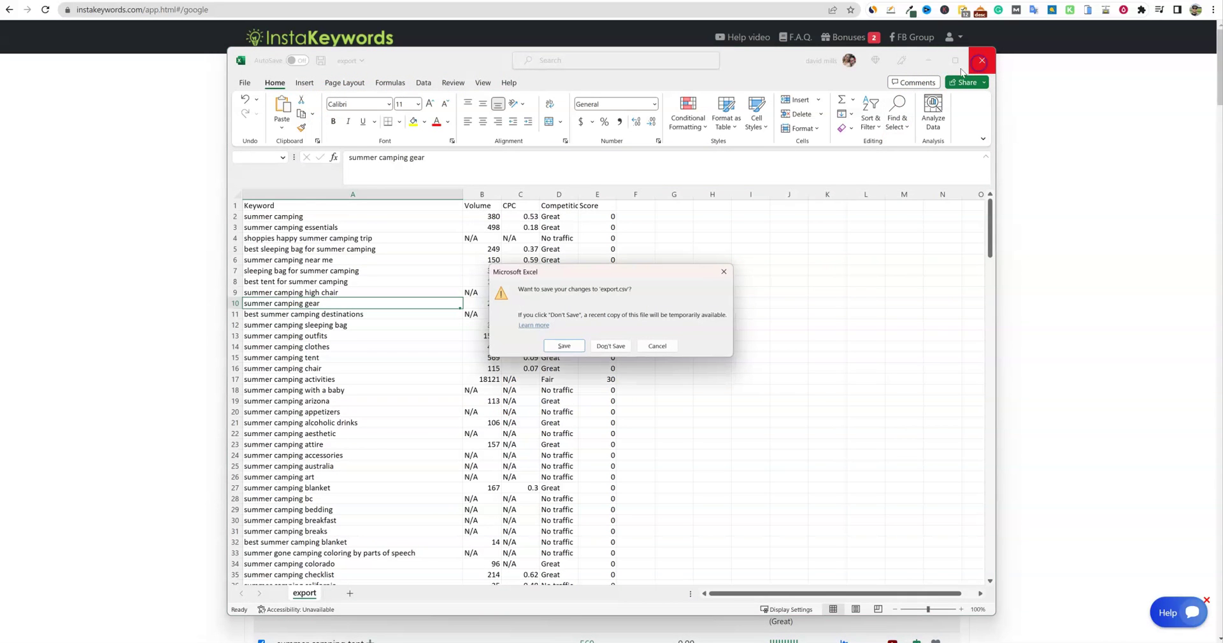
pyautogui.click(606, 344)
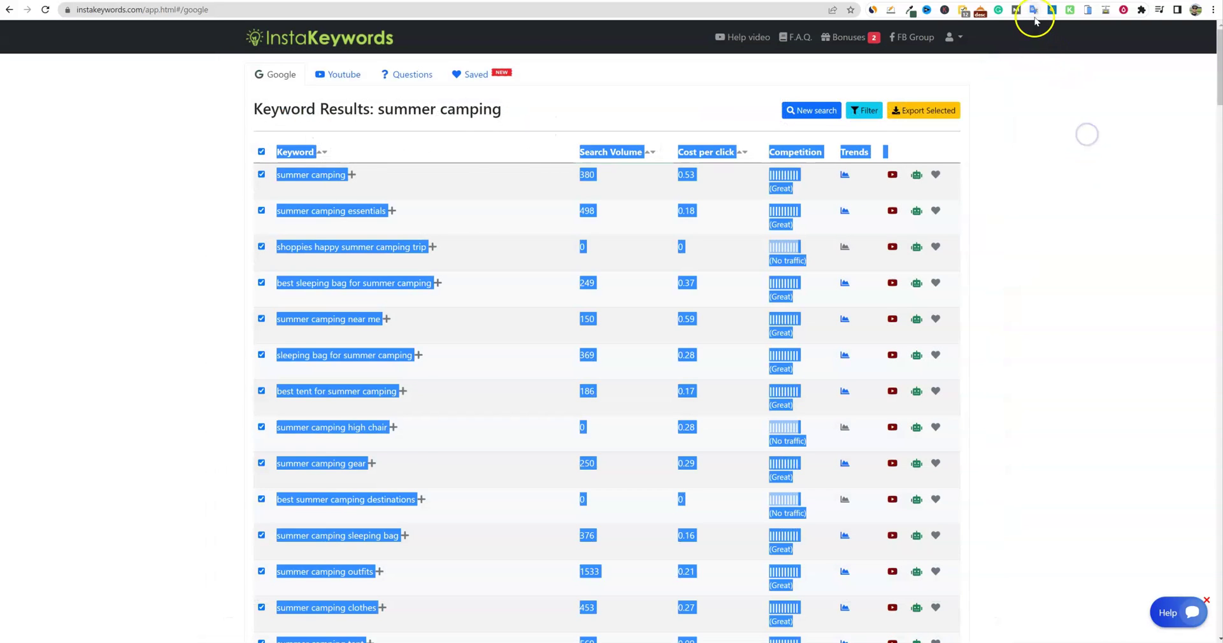
# Step: Switch to the WriterZen website and open the account's workspace dashboard
pyautogui.hotkey('ctrl', 'Tab')
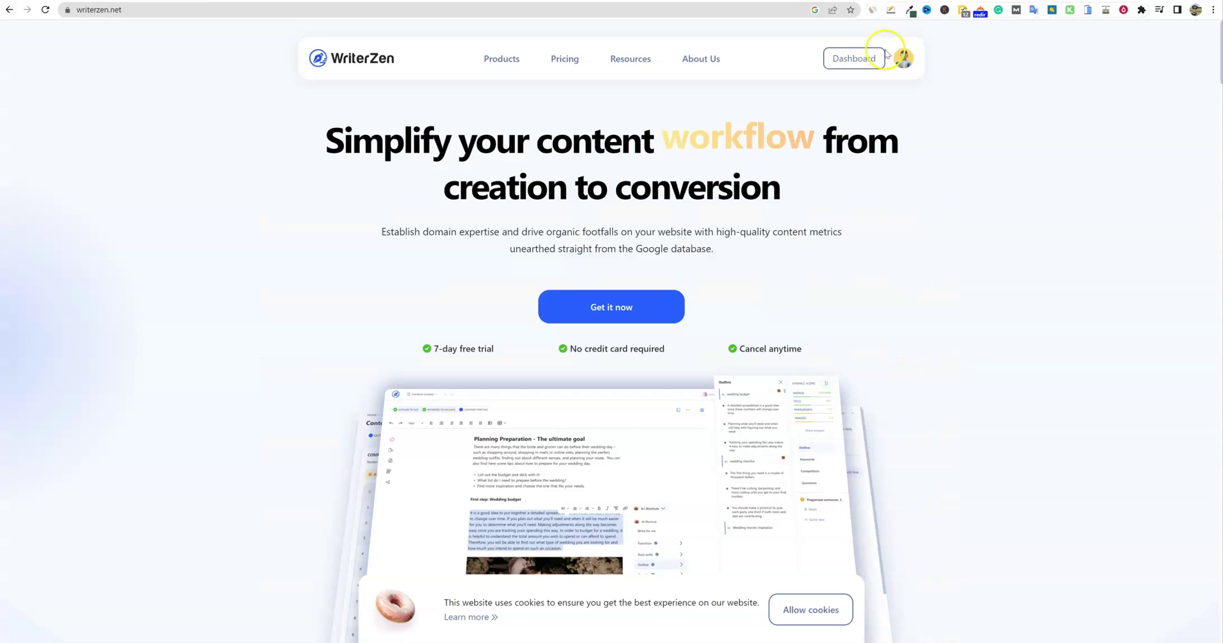
pyautogui.click(829, 59)
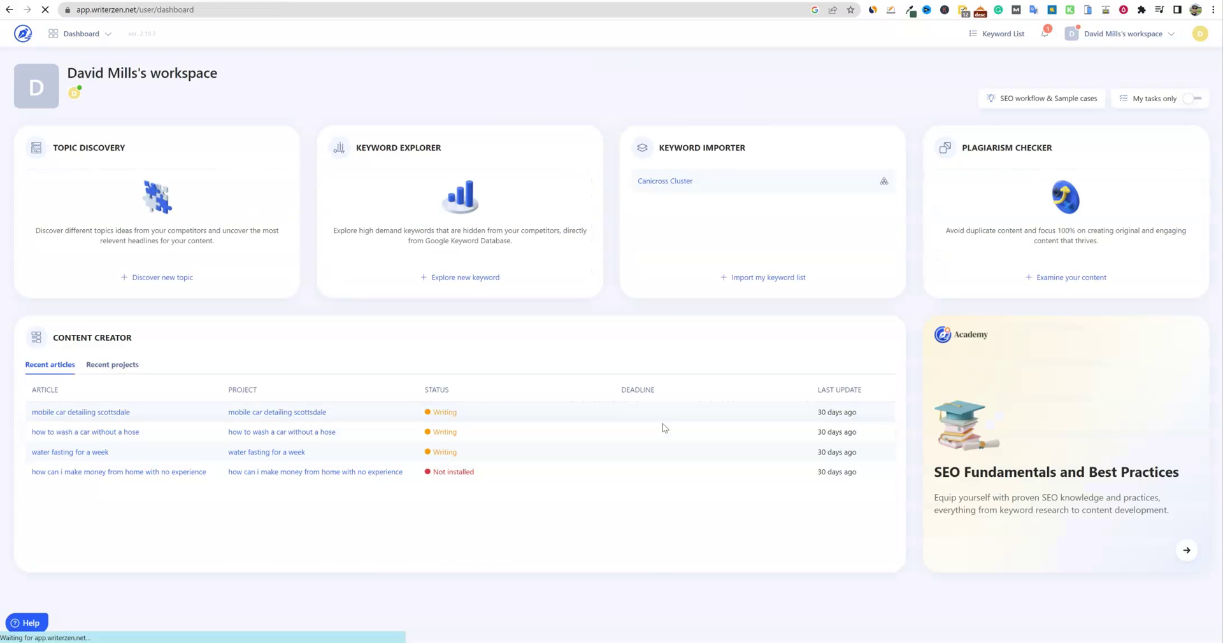
pyautogui.click(664, 424)
pyautogui.click(751, 418)
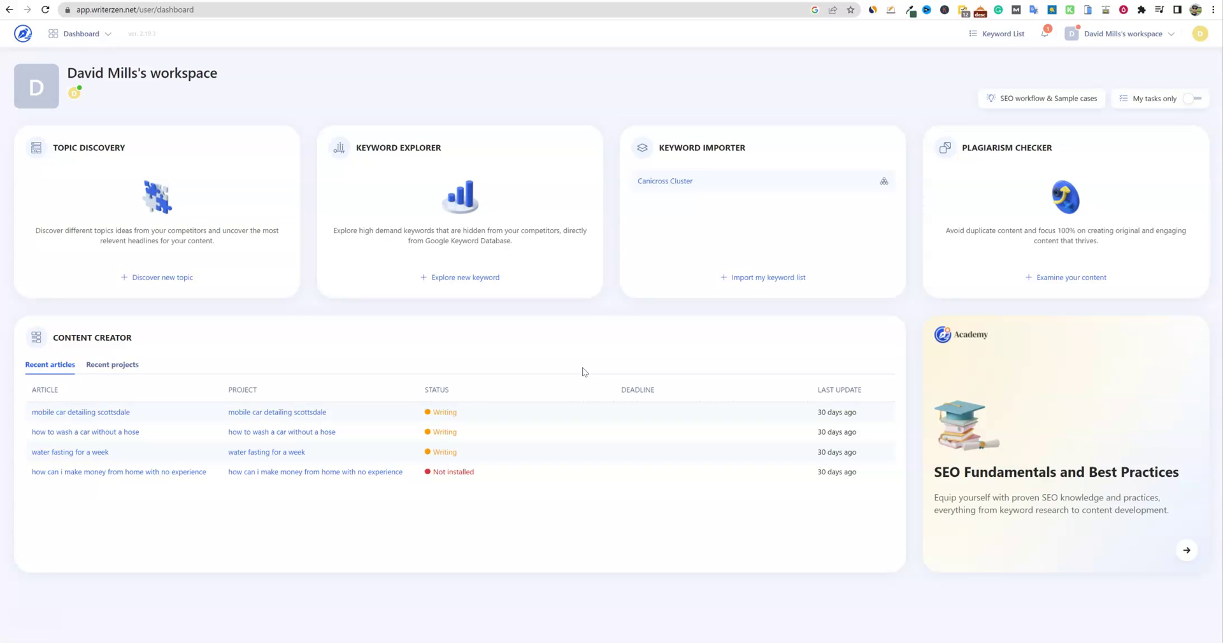
pyautogui.hotkey('ctrl', 'Tab')
pyautogui.click(1005, 39)
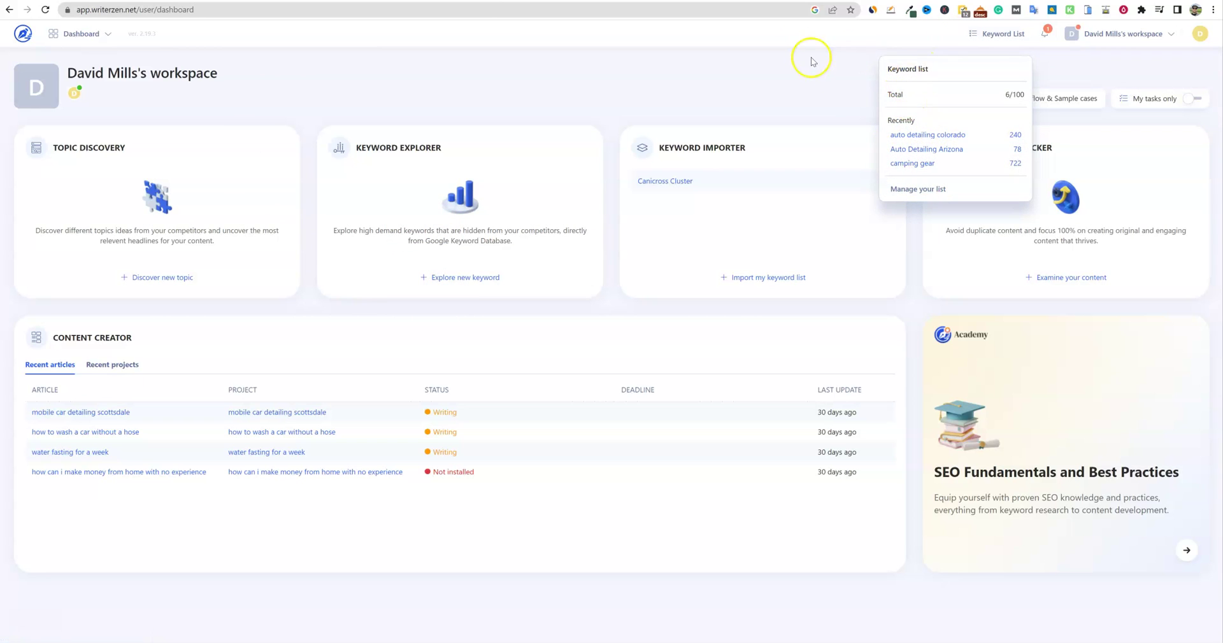
# Step: Open the Keyword Importer and start a new keyword project named "summer camping"
pyautogui.click(755, 276)
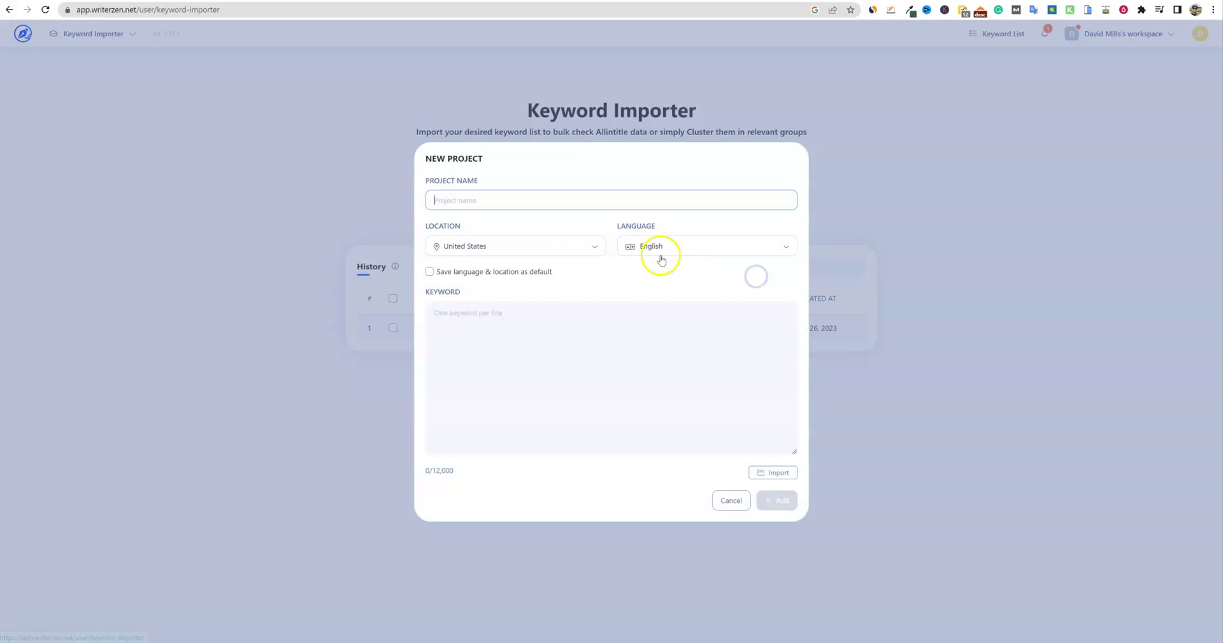
pyautogui.write('summer camping')
pyautogui.click(463, 338)
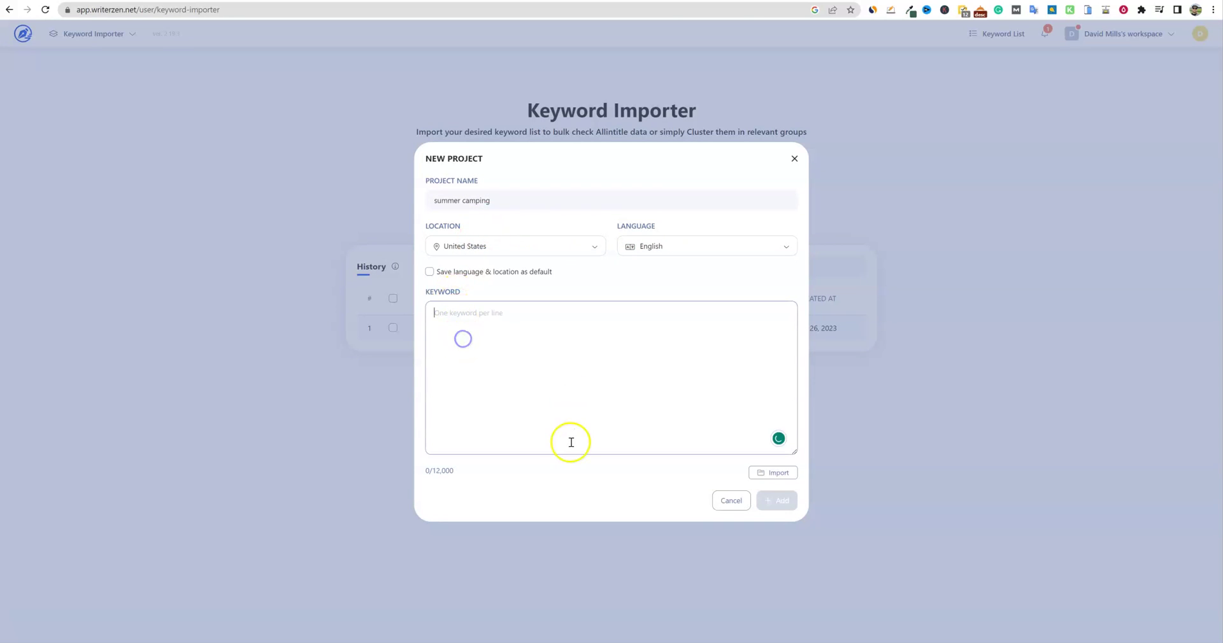
# Step: Open the exported keyword file in Excel and copy all entries of the Keyword column without the header
pyautogui.rightClick(661, 642)
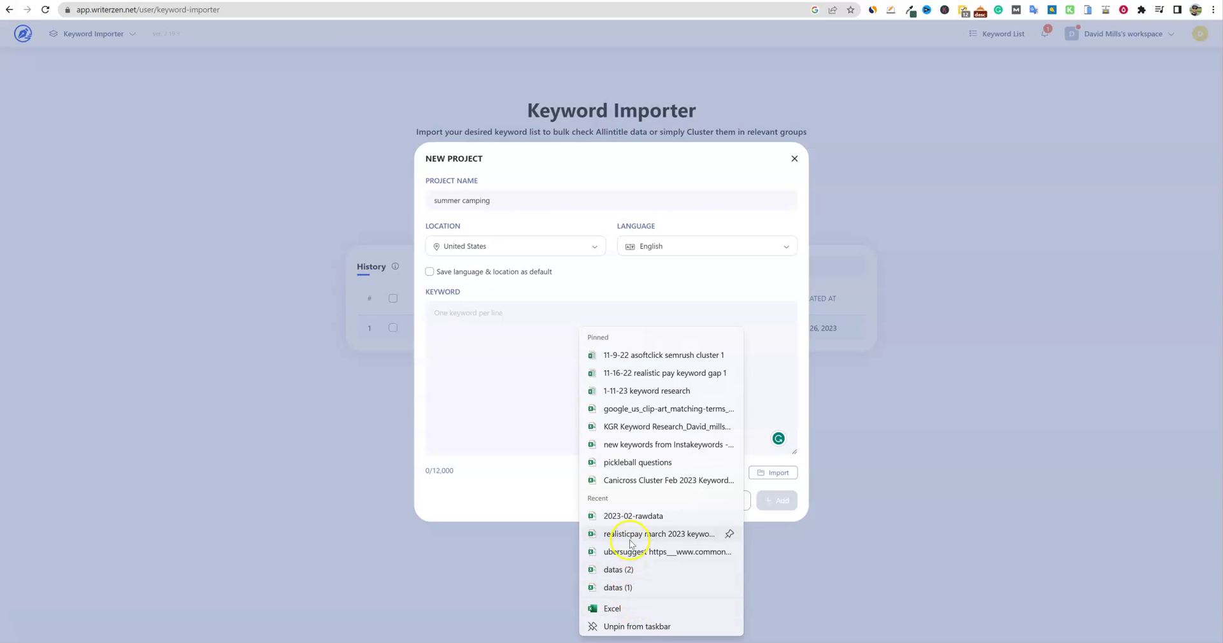
pyautogui.click(634, 552)
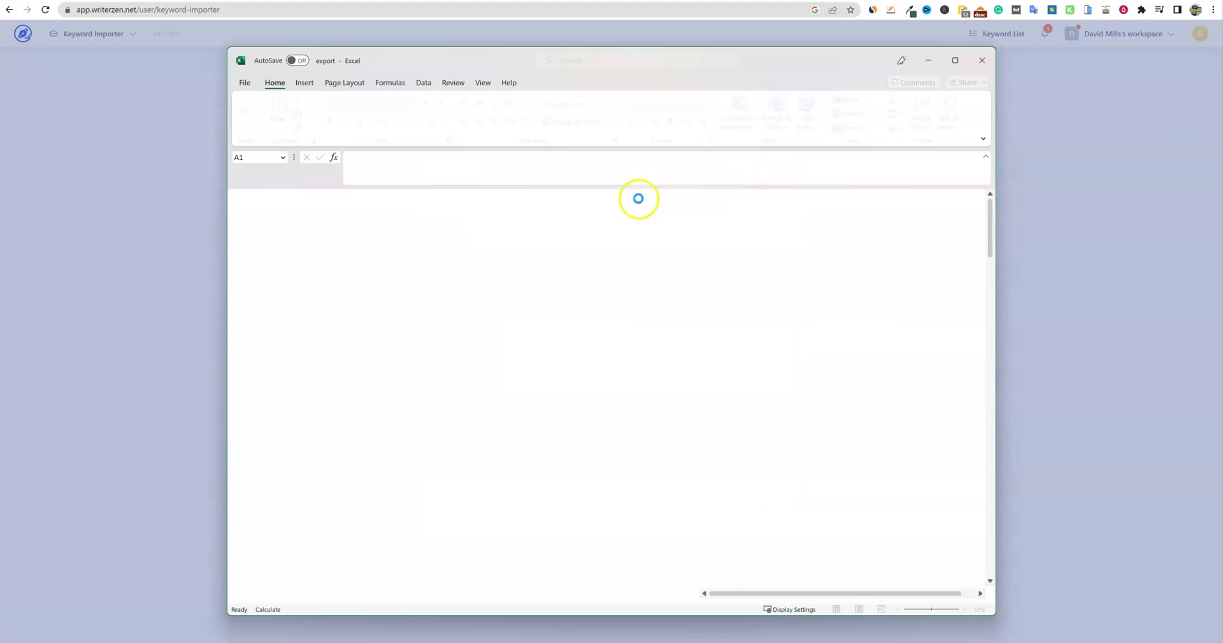
pyautogui.click(264, 243)
pyautogui.click(272, 234)
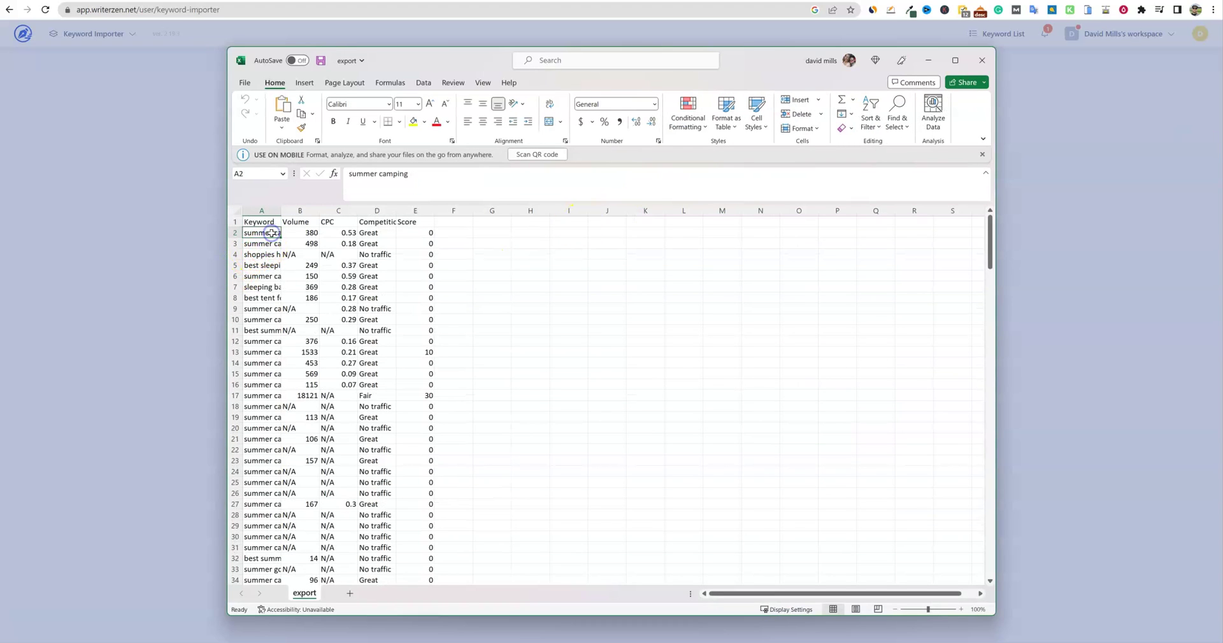
pyautogui.hotkey('ctrl', 'shift', 'Down')
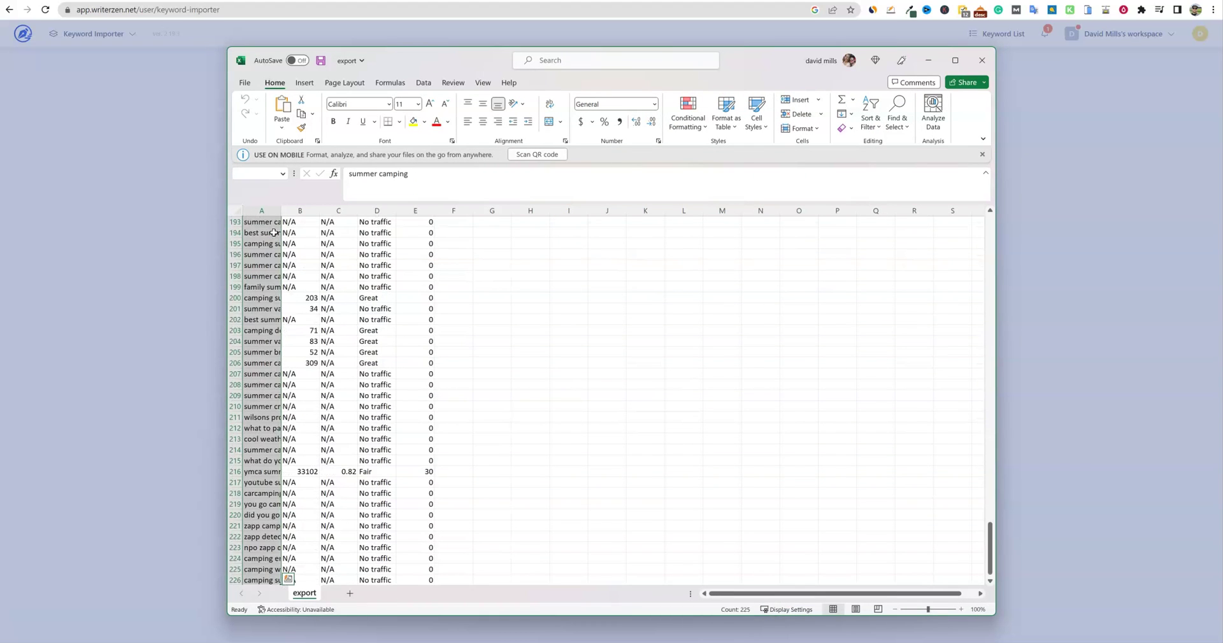
pyautogui.hotkey('ctrl', 'c')
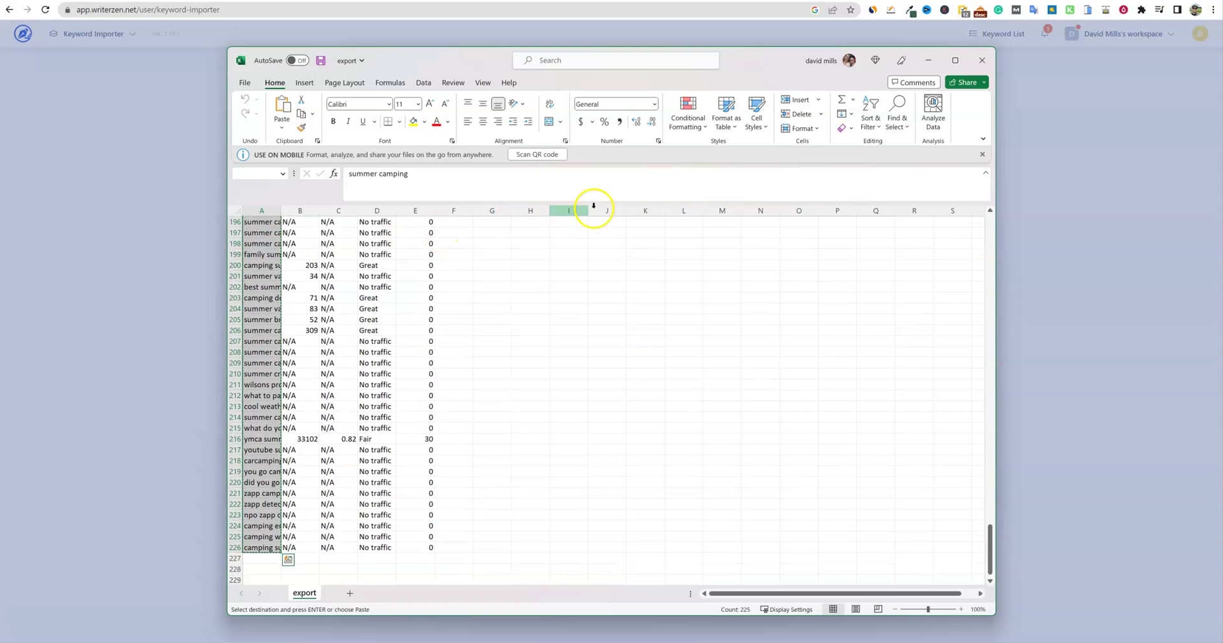
# Step: Return to WriterZen and create a Keyword Importer project named "summer camping" containing the copied keywords
pyautogui.click(1051, 112)
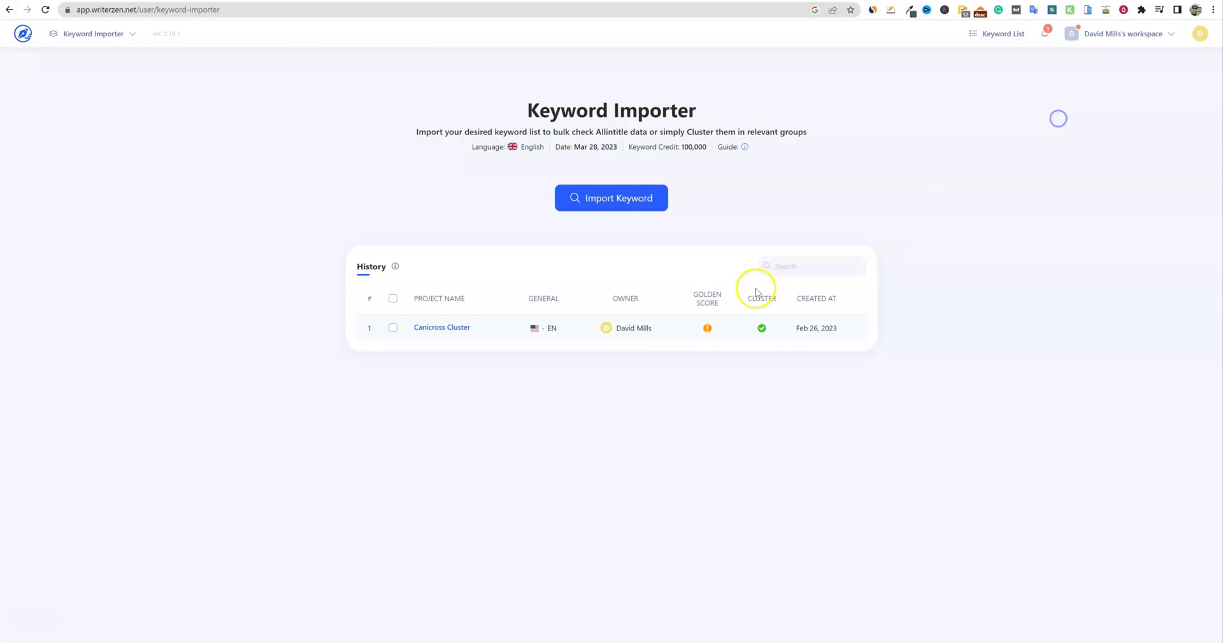
pyautogui.click(627, 201)
pyautogui.write('summer camping')
pyautogui.click(475, 330)
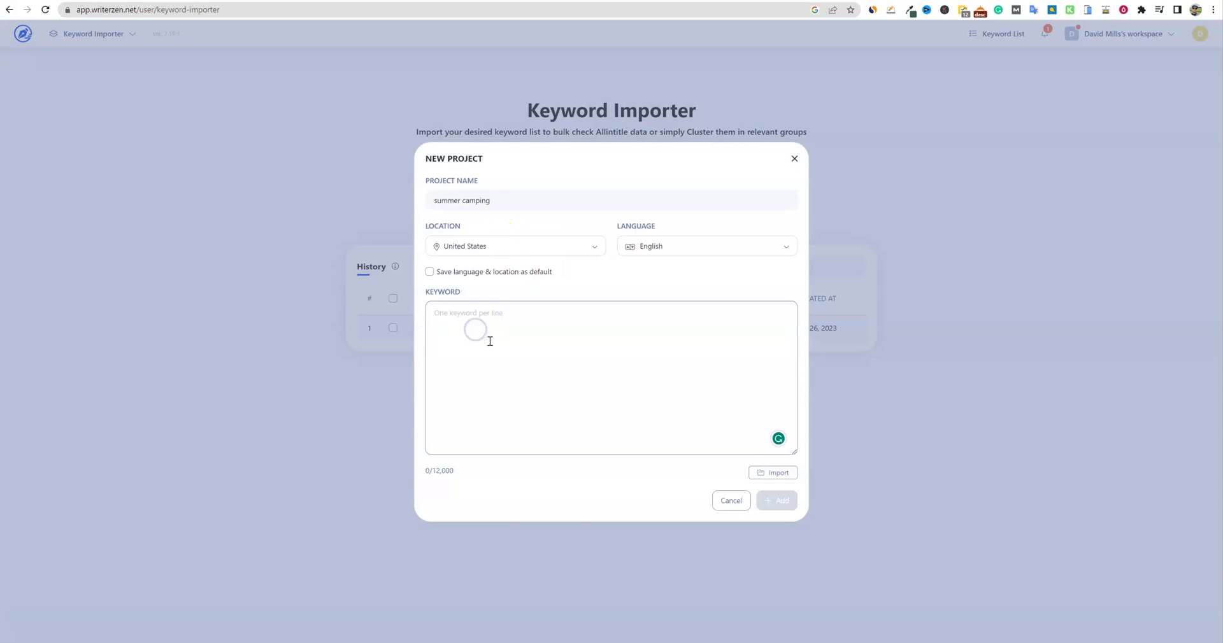
pyautogui.hotkey('ctrl', 'v')
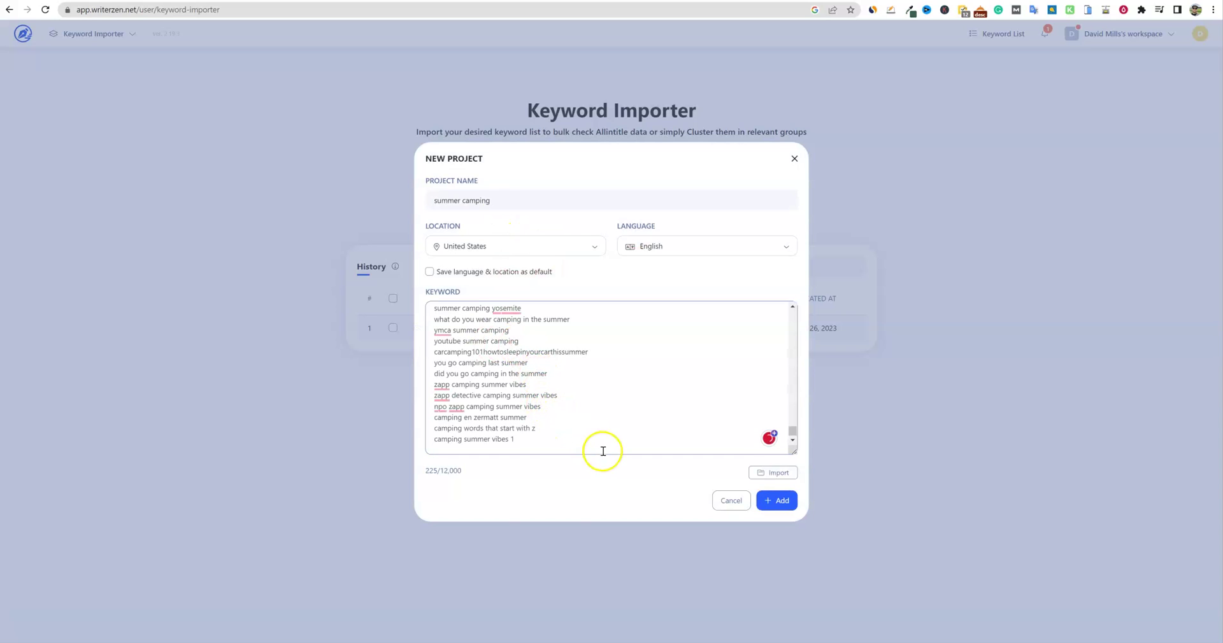
pyautogui.click(781, 502)
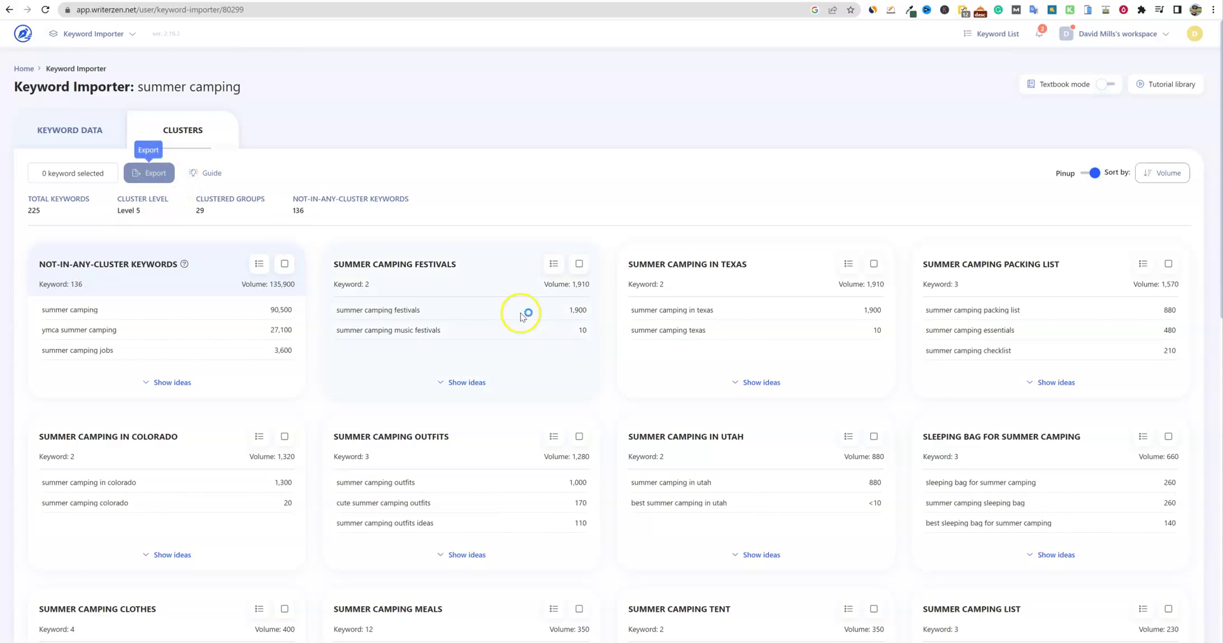
# Step: Look over the keyword clusters and export all of them as an .xlsx file named "summer camping clusterKeywordData"
pyautogui.scroll(-6, 607, 342)
pyautogui.scroll(-4, 609, 342)
pyautogui.scroll(10, 618, 347)
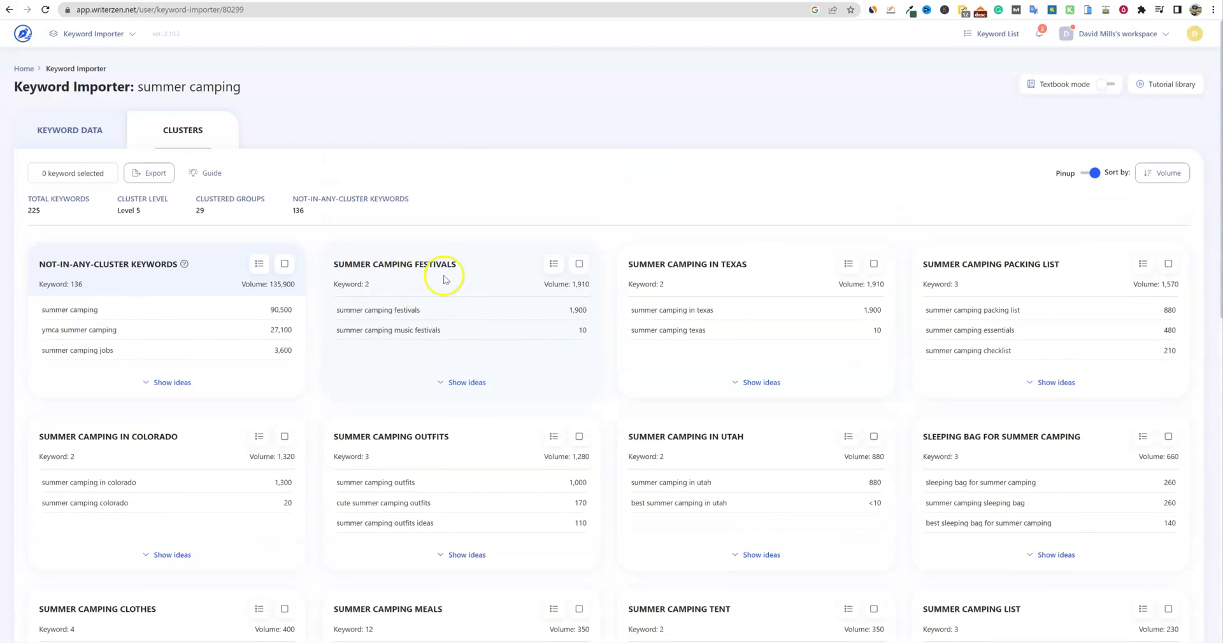
pyautogui.click(155, 170)
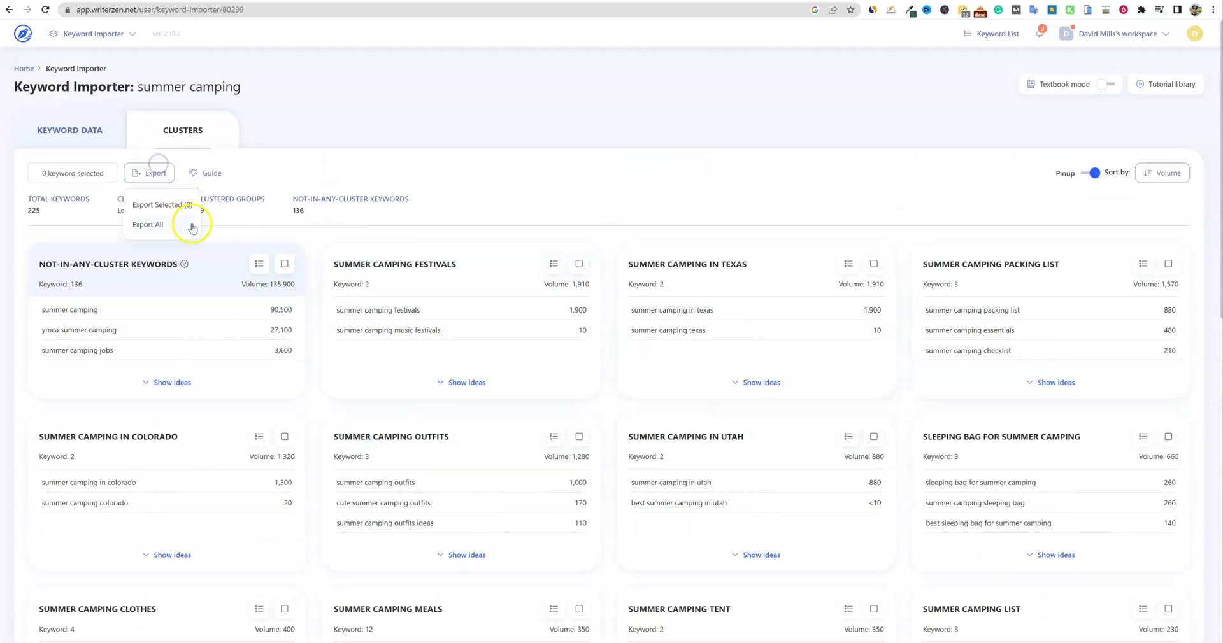
pyautogui.click(159, 227)
pyautogui.click(490, 312)
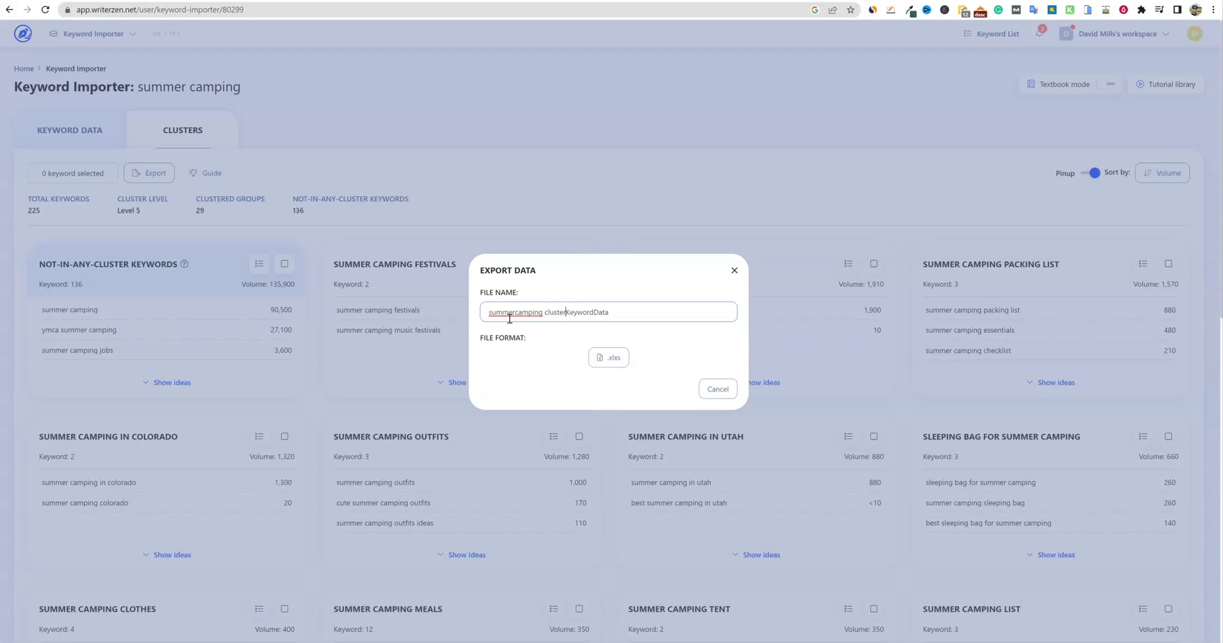
pyautogui.click(609, 357)
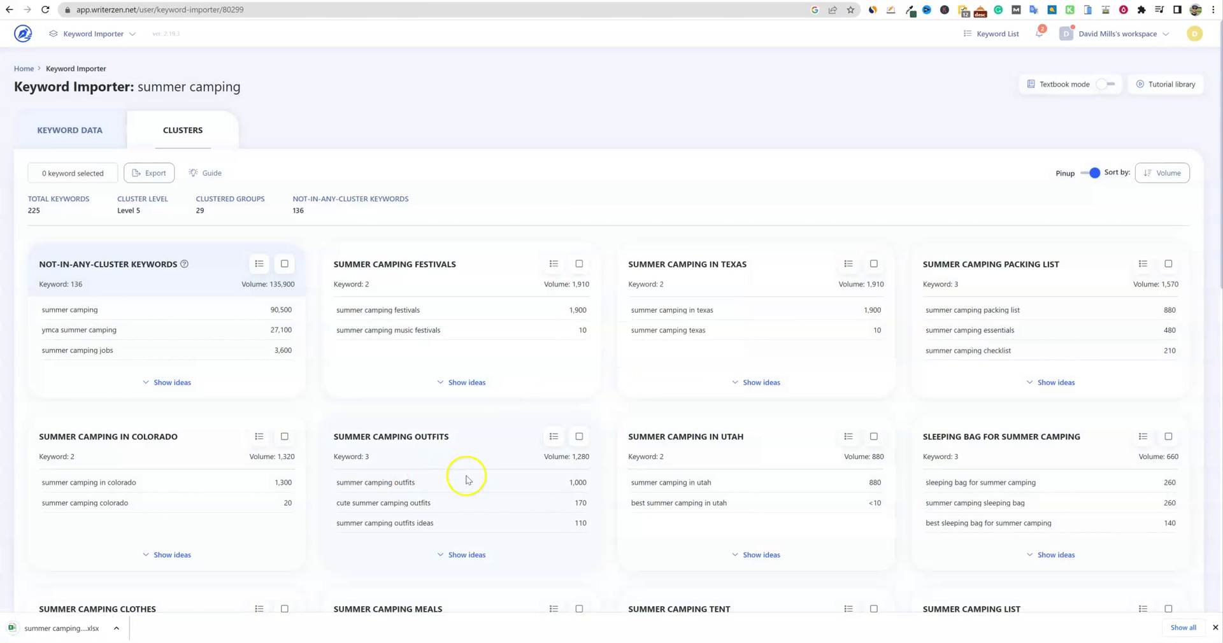
# Step: Open the downloaded cluster workbook in Excel and minimize the earlier export window
pyautogui.click(93, 631)
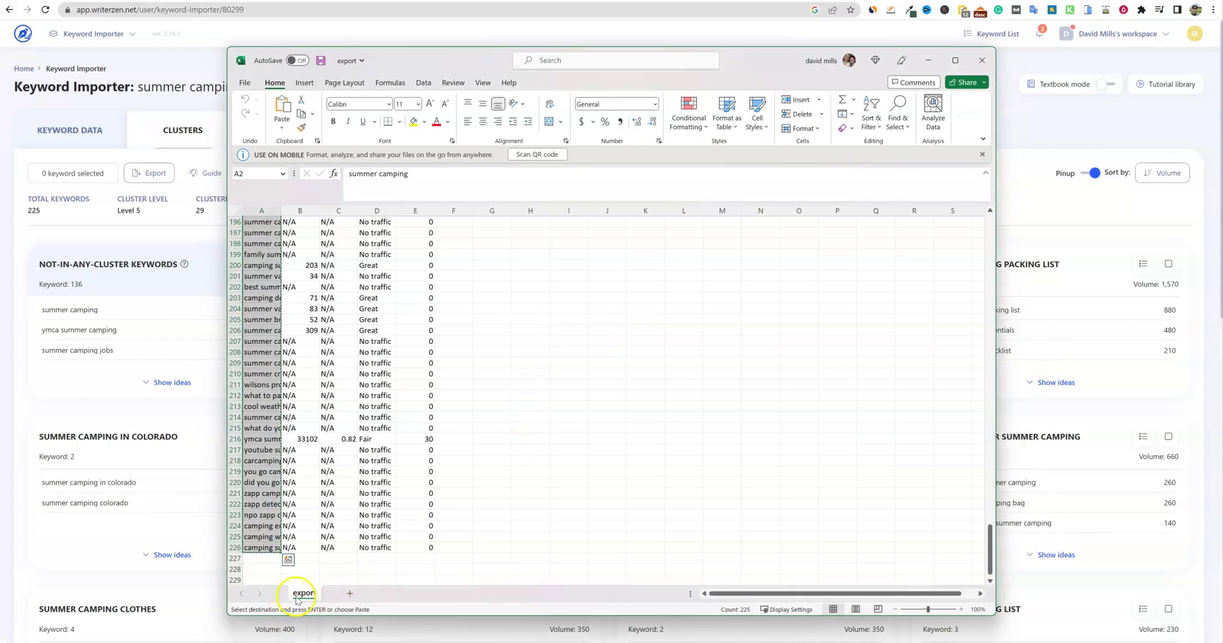
pyautogui.click(928, 59)
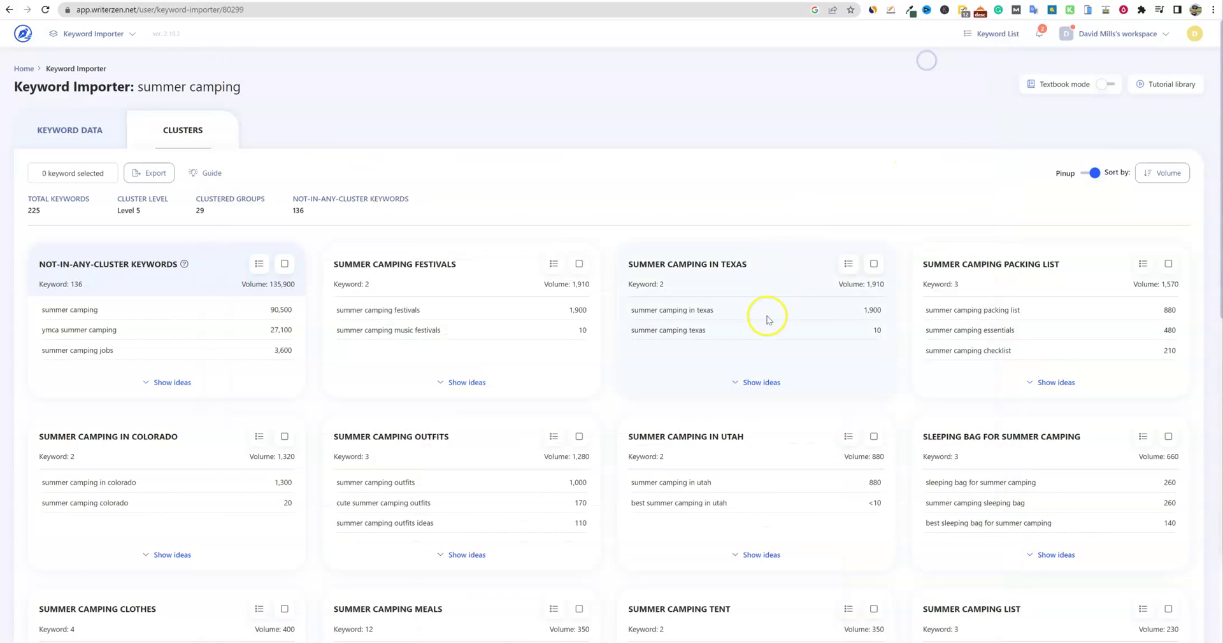
pyautogui.hotkey('alt', 'Tab')
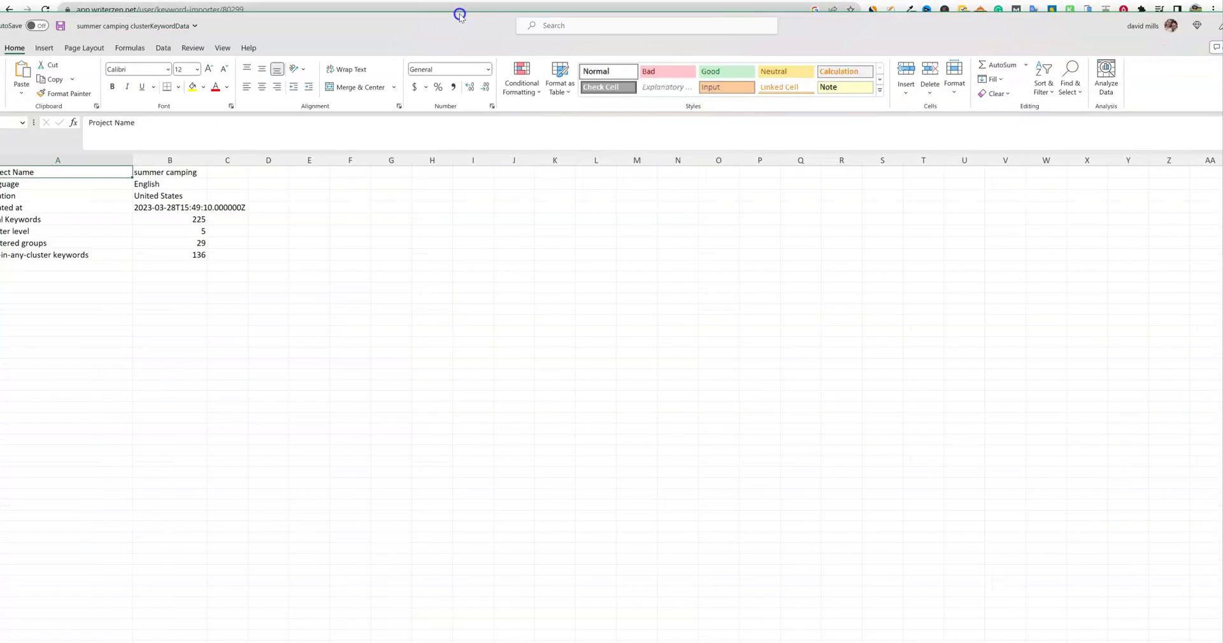
# Step: Examine the Project Information sheet's cluster level, clustered groups and not-in-any-cluster keywords figures
pyautogui.moveTo(170, 227); pyautogui.dragTo(387, 229)
pyautogui.moveTo(142, 240); pyautogui.dragTo(323, 243)
pyautogui.moveTo(112, 262); pyautogui.dragTo(322, 256)
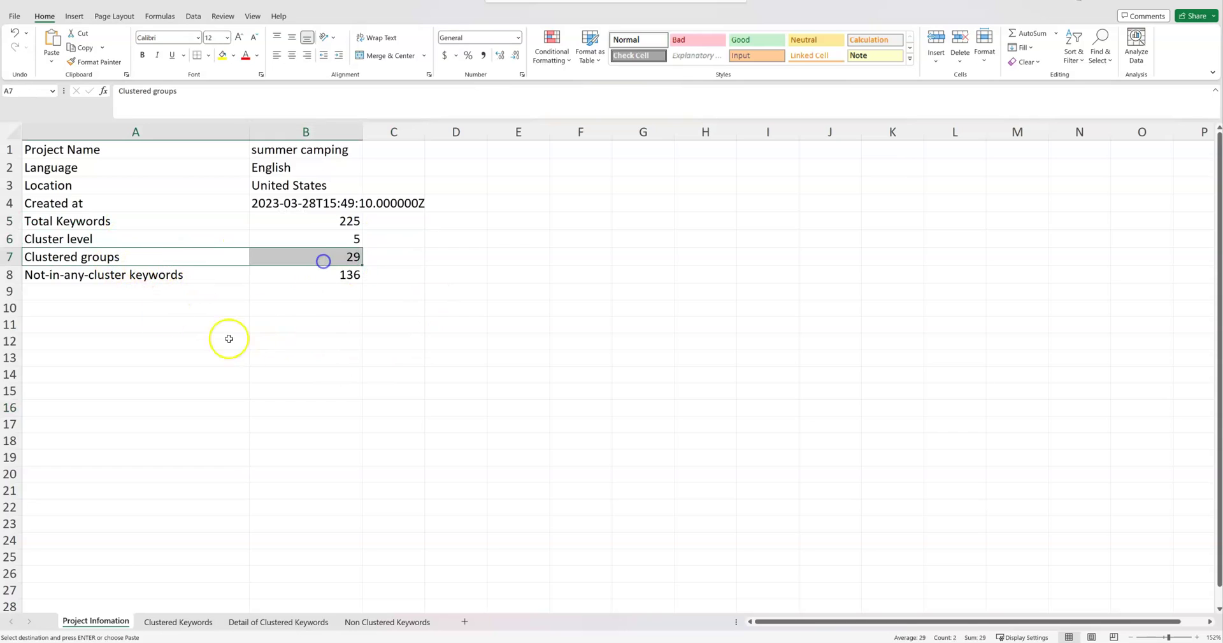
pyautogui.moveTo(67, 279); pyautogui.dragTo(317, 279)
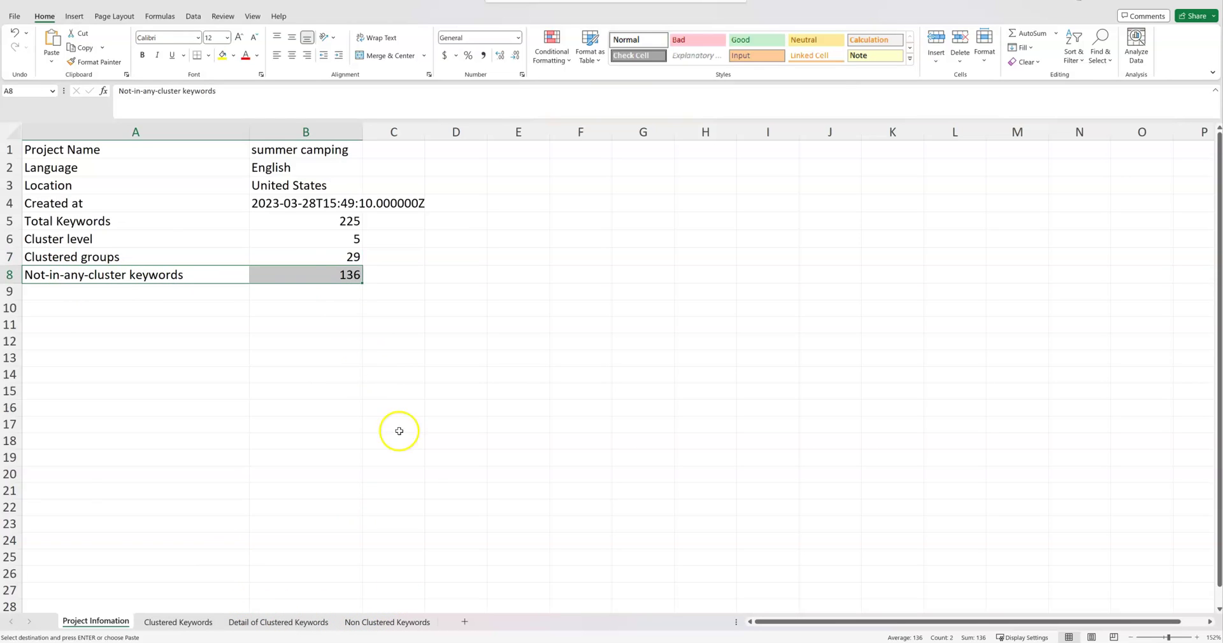
pyautogui.moveTo(164, 275); pyautogui.dragTo(284, 272)
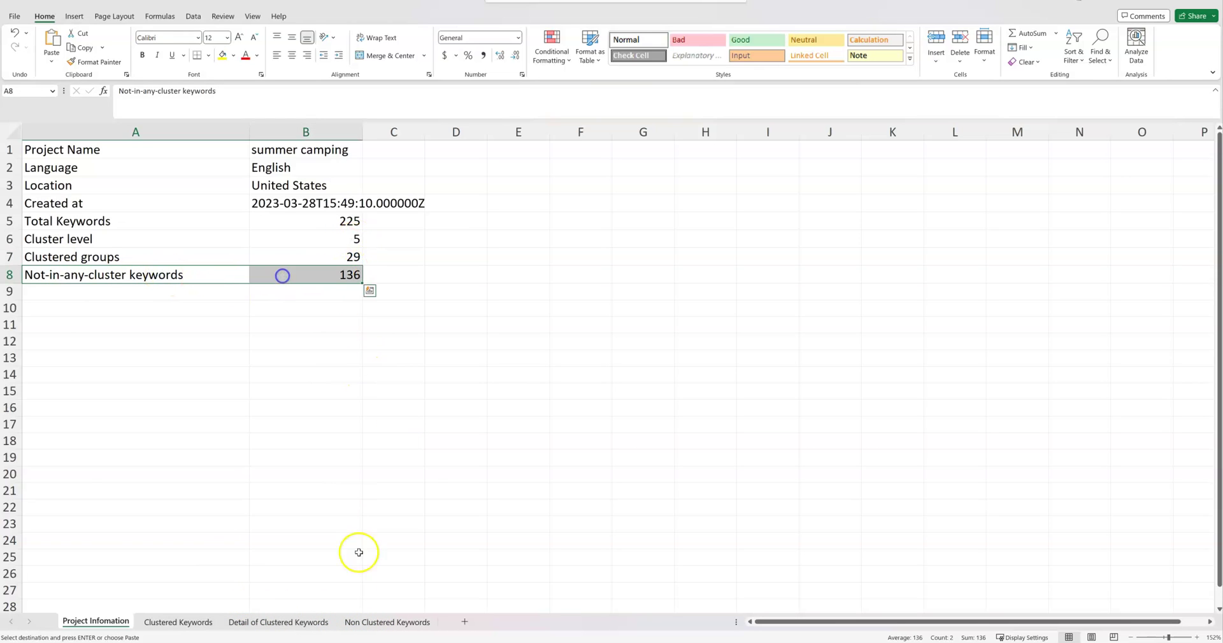
pyautogui.click(341, 242)
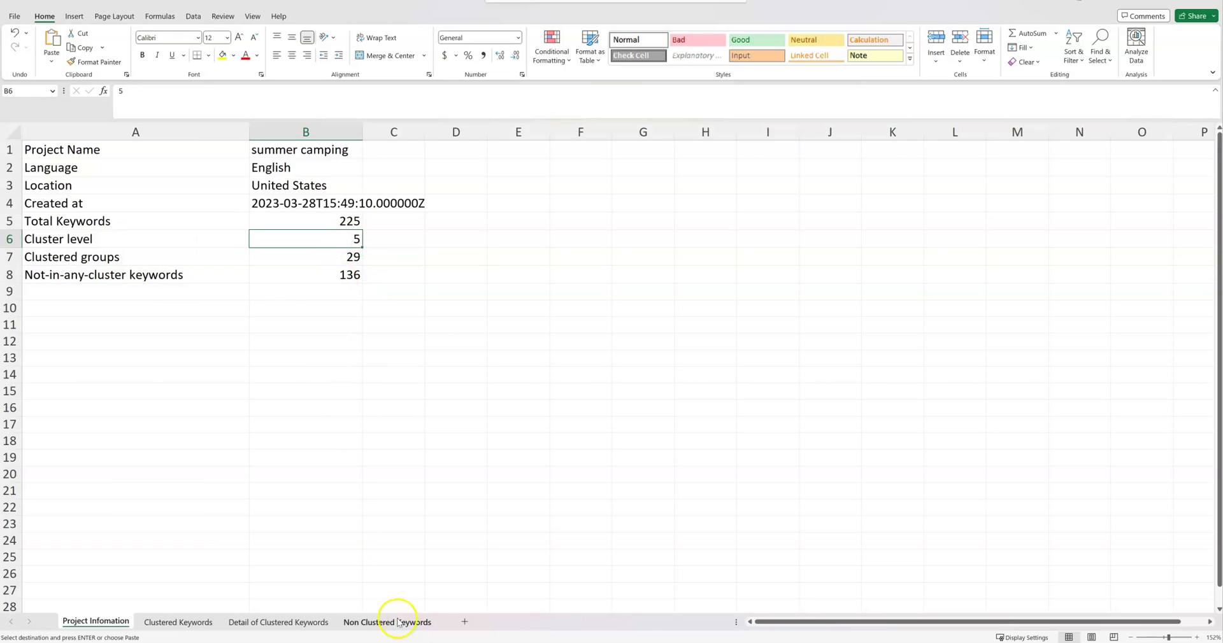
pyautogui.moveTo(322, 276); pyautogui.dragTo(166, 276)
pyautogui.click(381, 423)
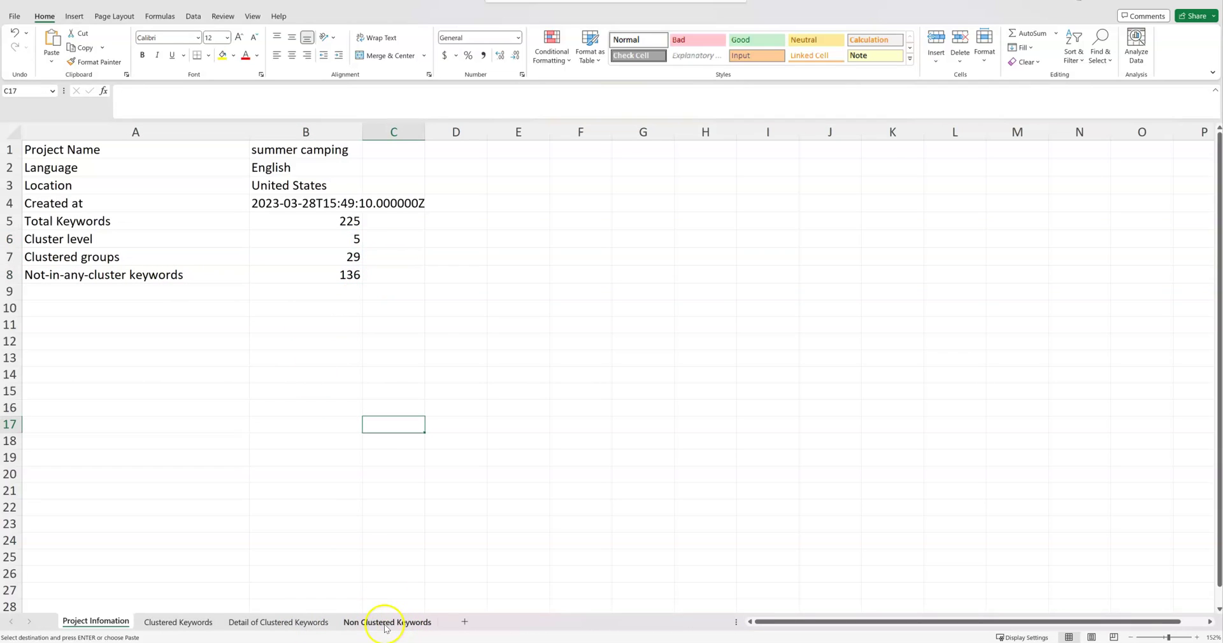
pyautogui.click(351, 292)
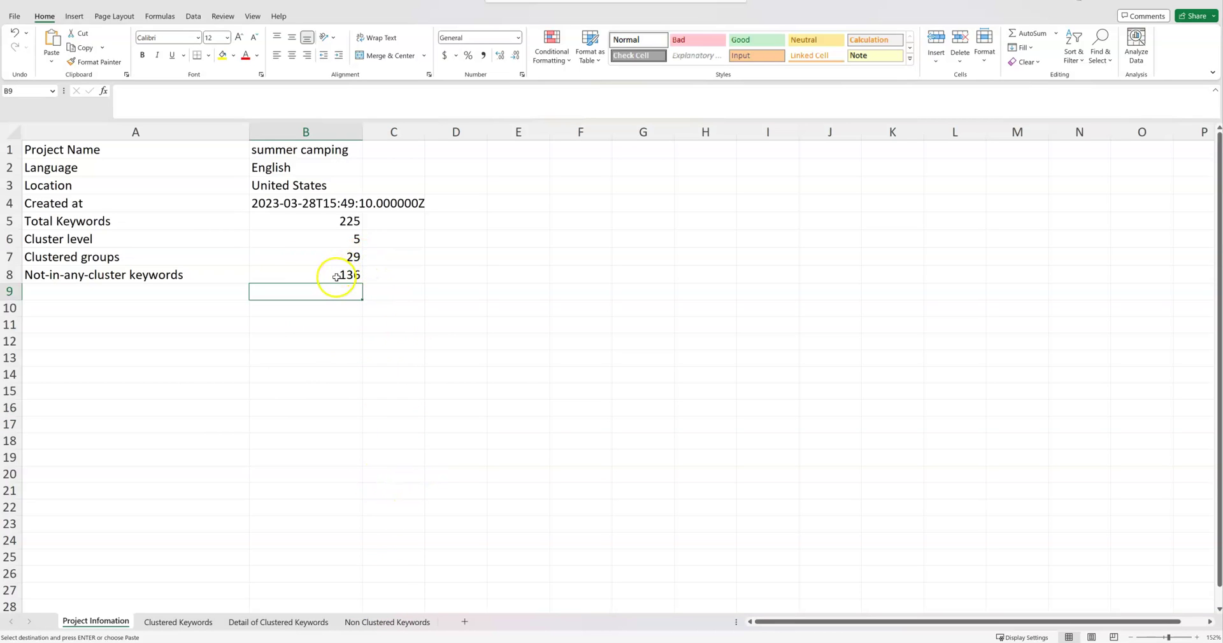
# Step: Examine the "summer camping meals" cluster and its related keywords in the Clustered Keywords sheet
pyautogui.click(182, 622)
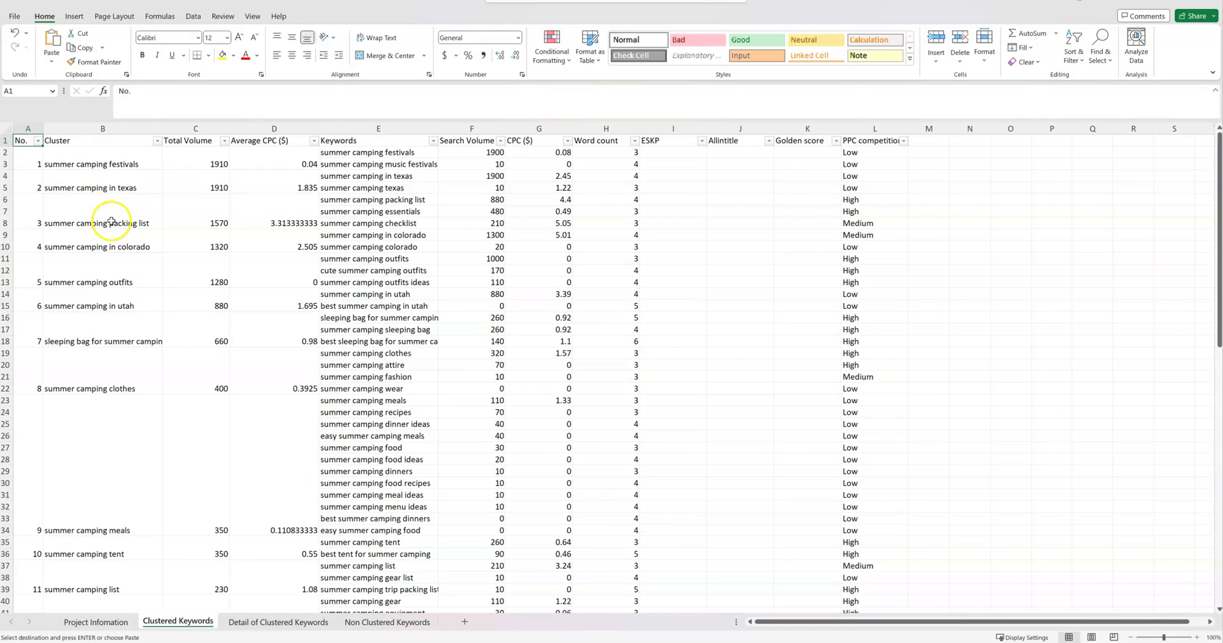
pyautogui.click(111, 446)
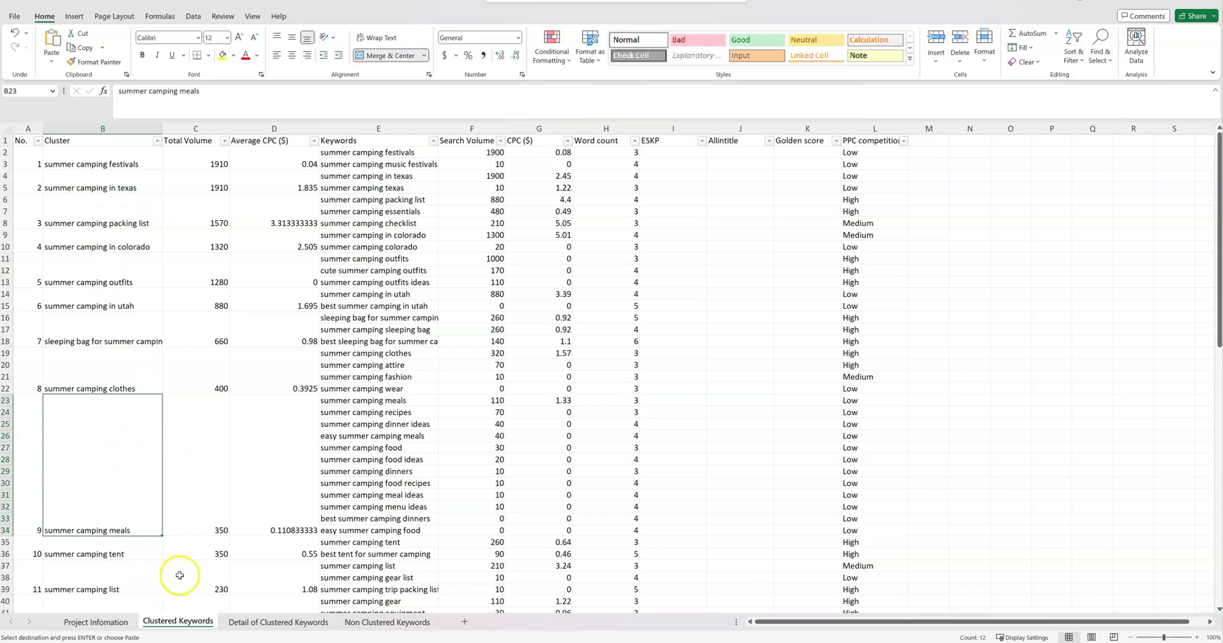
pyautogui.click(372, 402)
pyautogui.moveTo(372, 401); pyautogui.dragTo(131, 490)
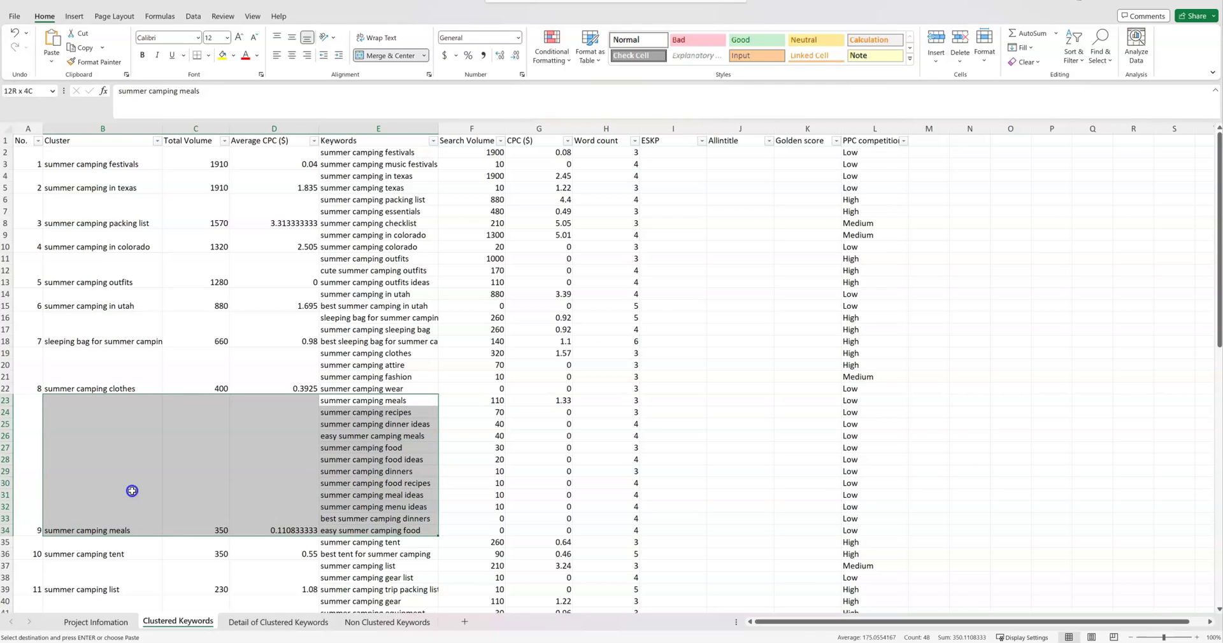
pyautogui.moveTo(132, 491); pyautogui.dragTo(132, 491)
# Step: Look through the Keywords column of the clustered sheet and review the Non Clustered Keywords sheet
pyautogui.click(385, 317)
pyautogui.scroll(-5, 181, 302)
pyautogui.scroll(5, 169, 314)
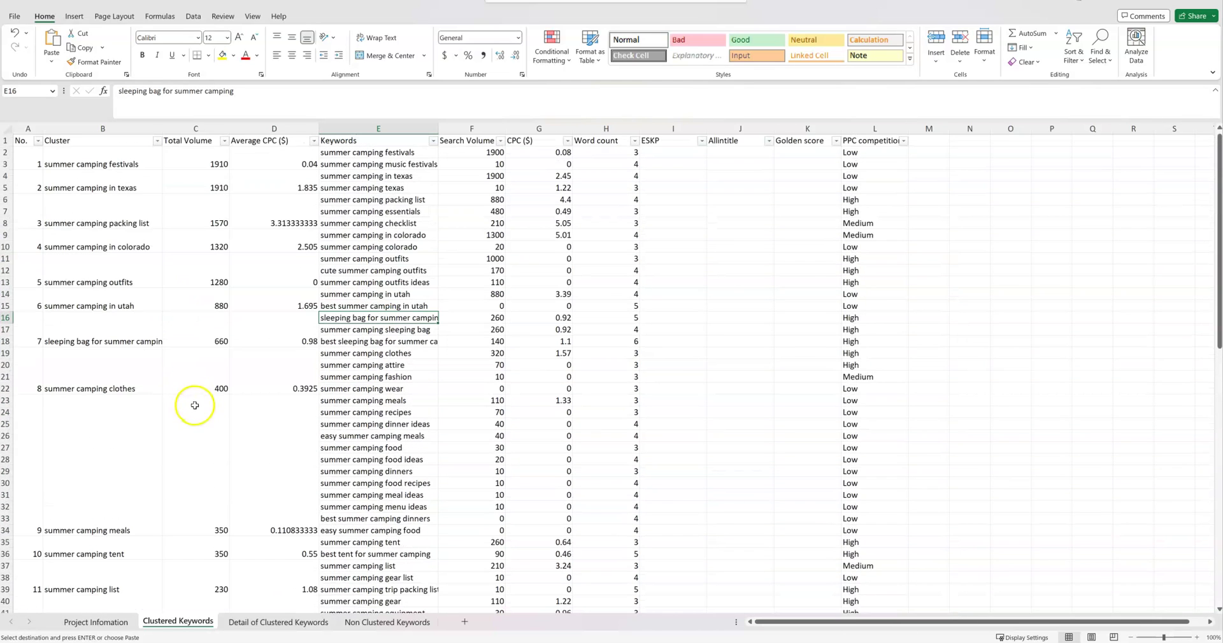
pyautogui.moveTo(394, 153); pyautogui.dragTo(402, 484)
pyautogui.click(359, 631)
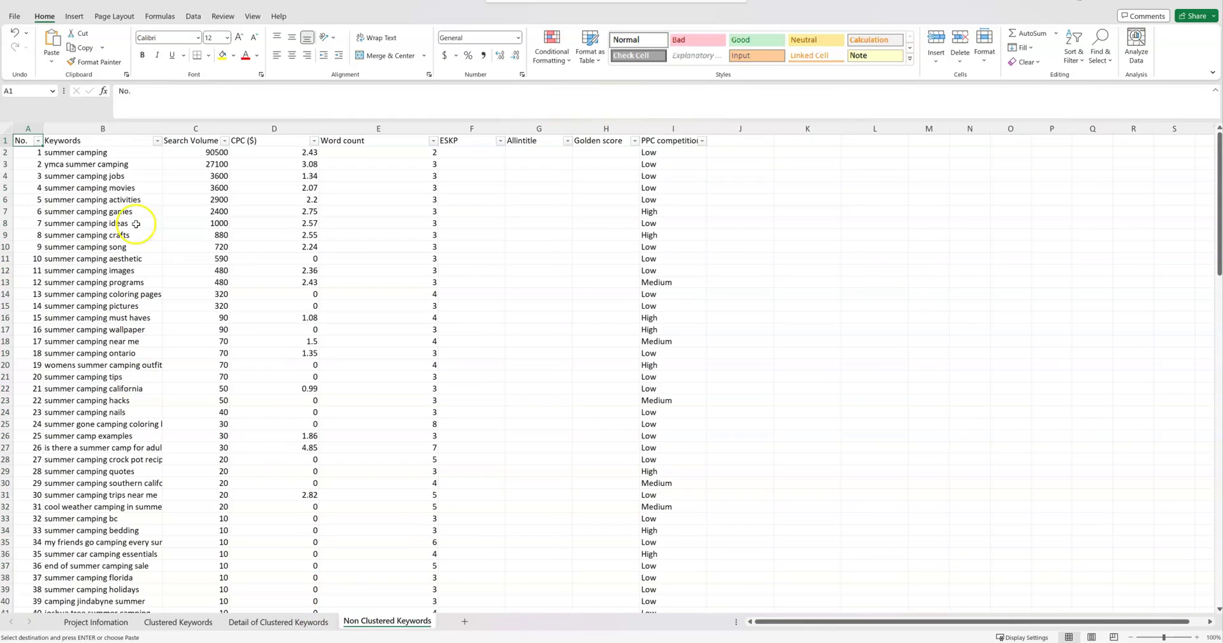
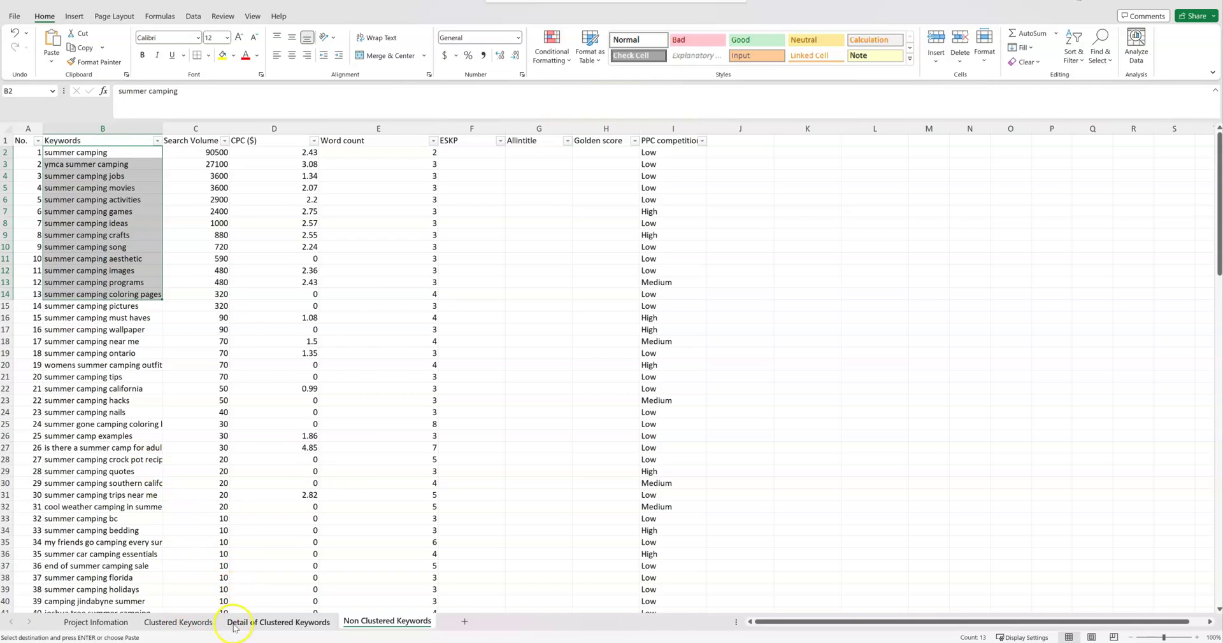
# Step: Highlight all cluster names in the Clustered Keywords sheet through "summer camping nsw" and switch back to WriterZen
pyautogui.click(178, 622)
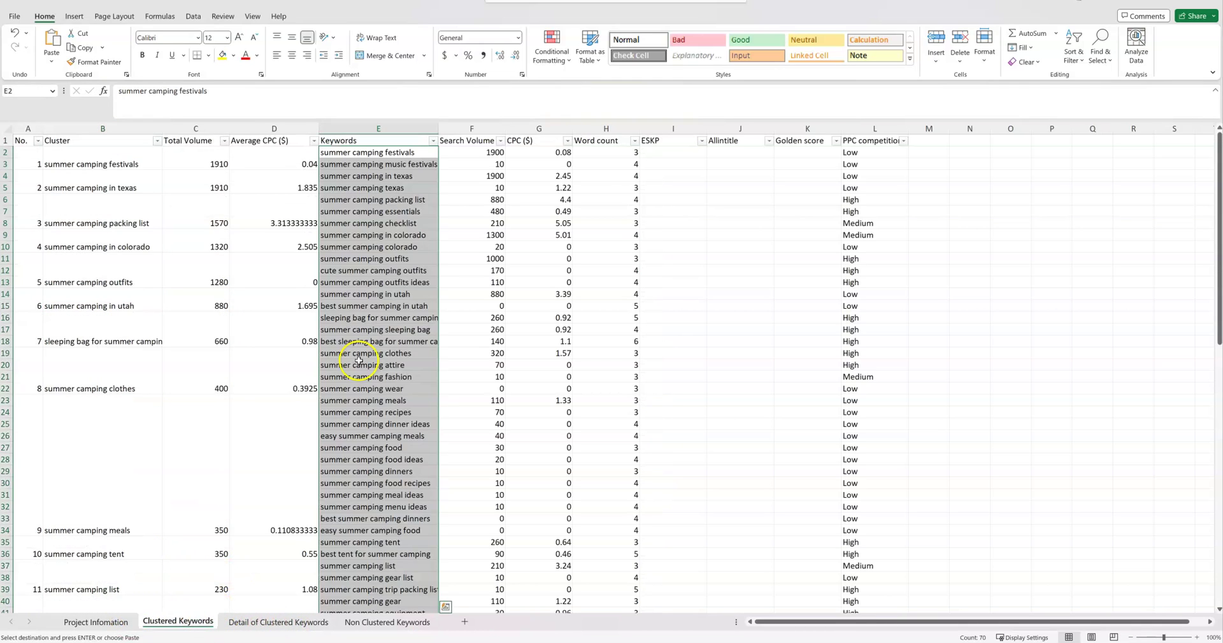
pyautogui.click(508, 237)
pyautogui.moveTo(120, 156); pyautogui.dragTo(121, 541)
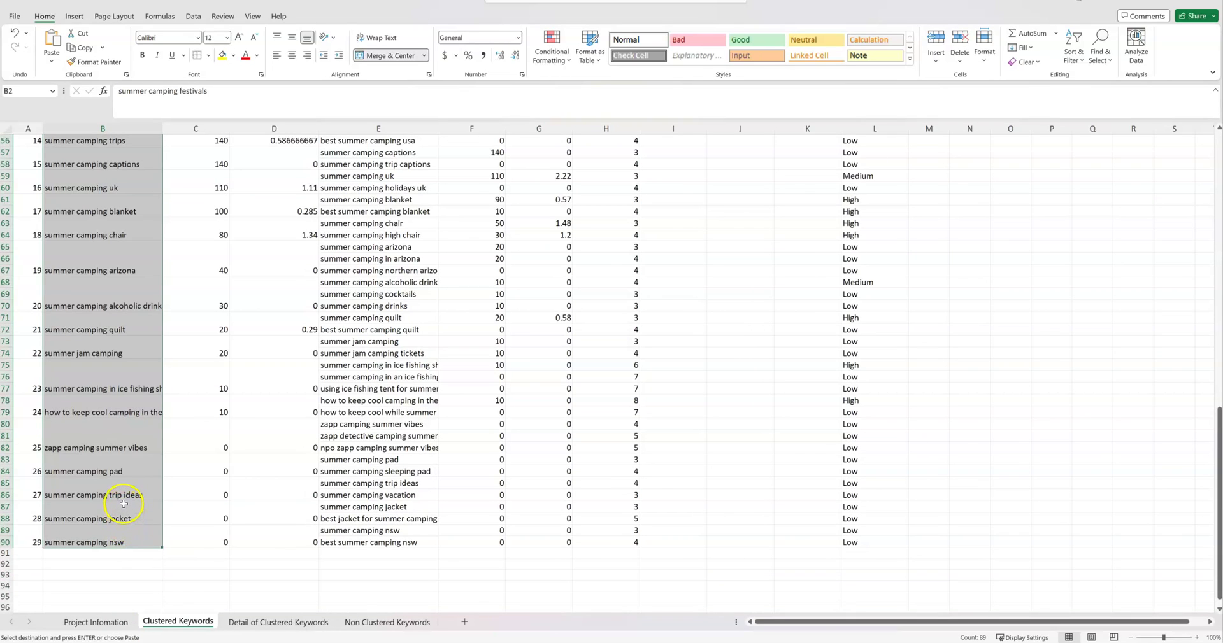
pyautogui.hotkey('alt', 'Tab')
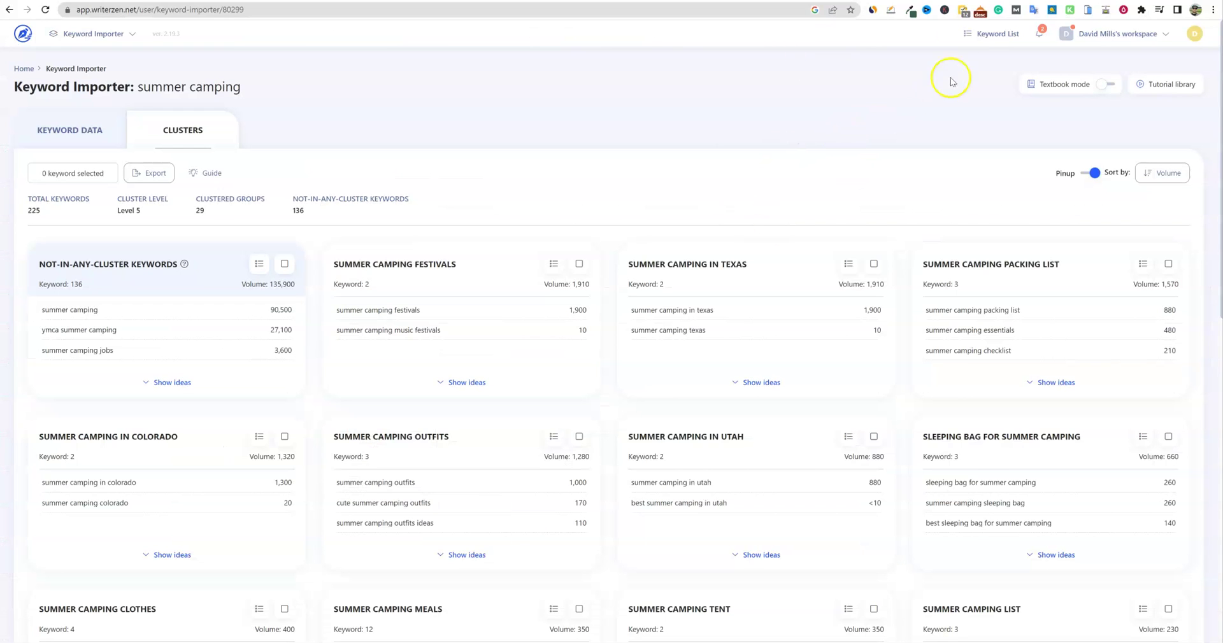
# Step: Switch to ChatGPT and ask it to "give me 5 major website categories for a site specifically about "summer camping""
pyautogui.hotkey('alt', 'Tab')
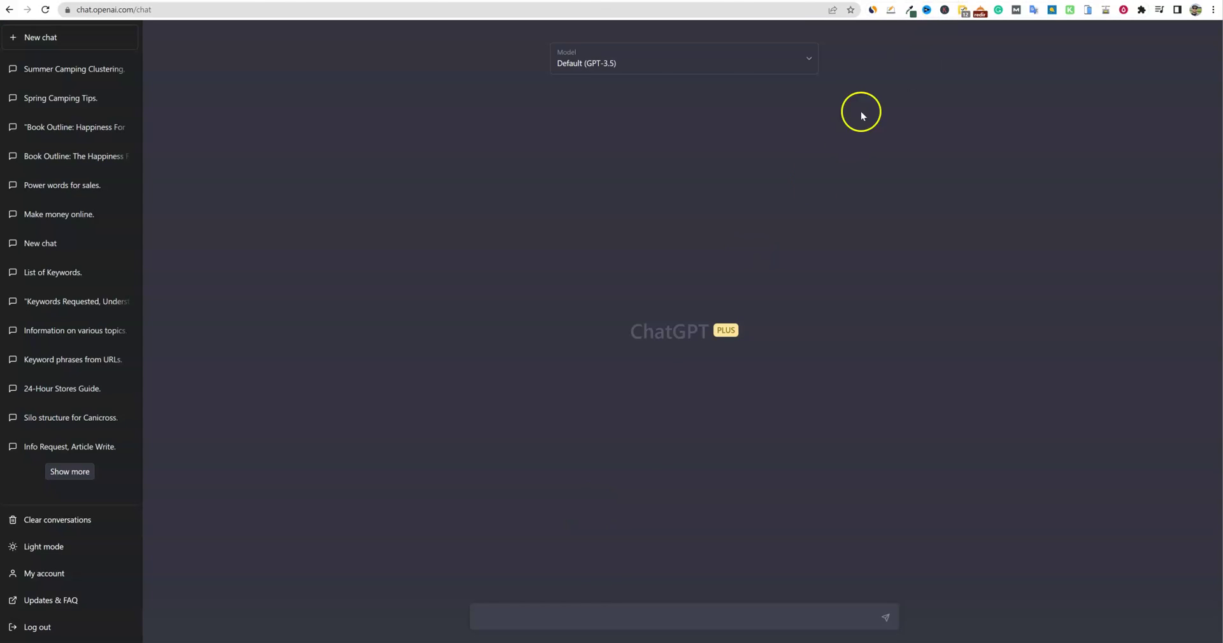
pyautogui.click(578, 613)
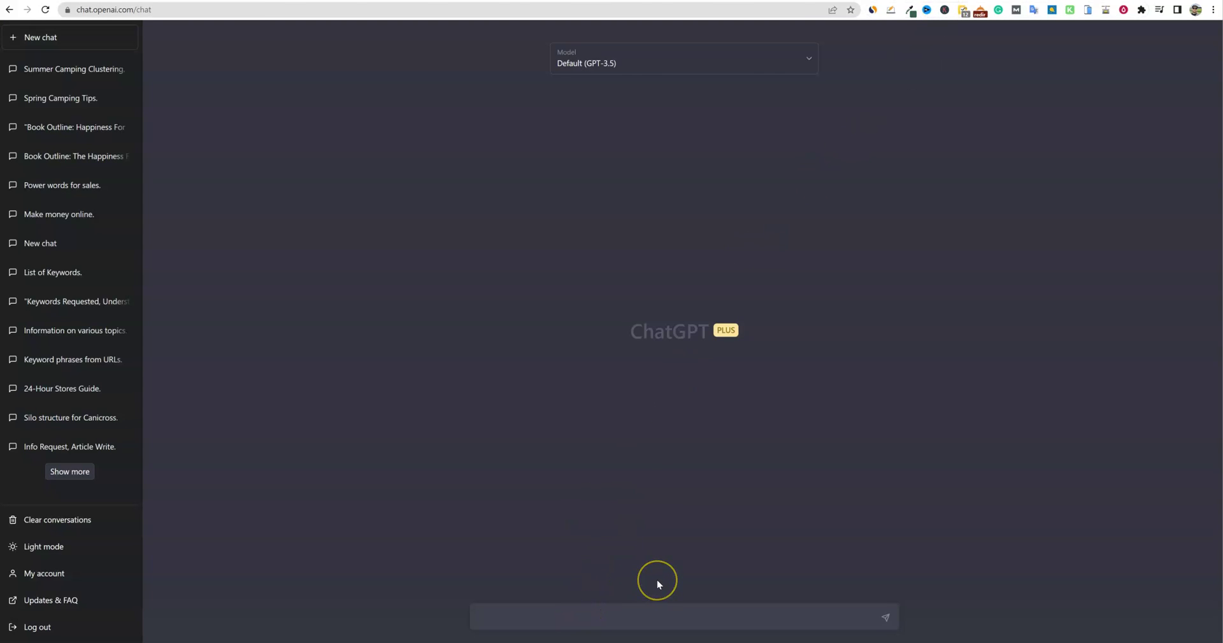
pyautogui.write('give me 5 major website')
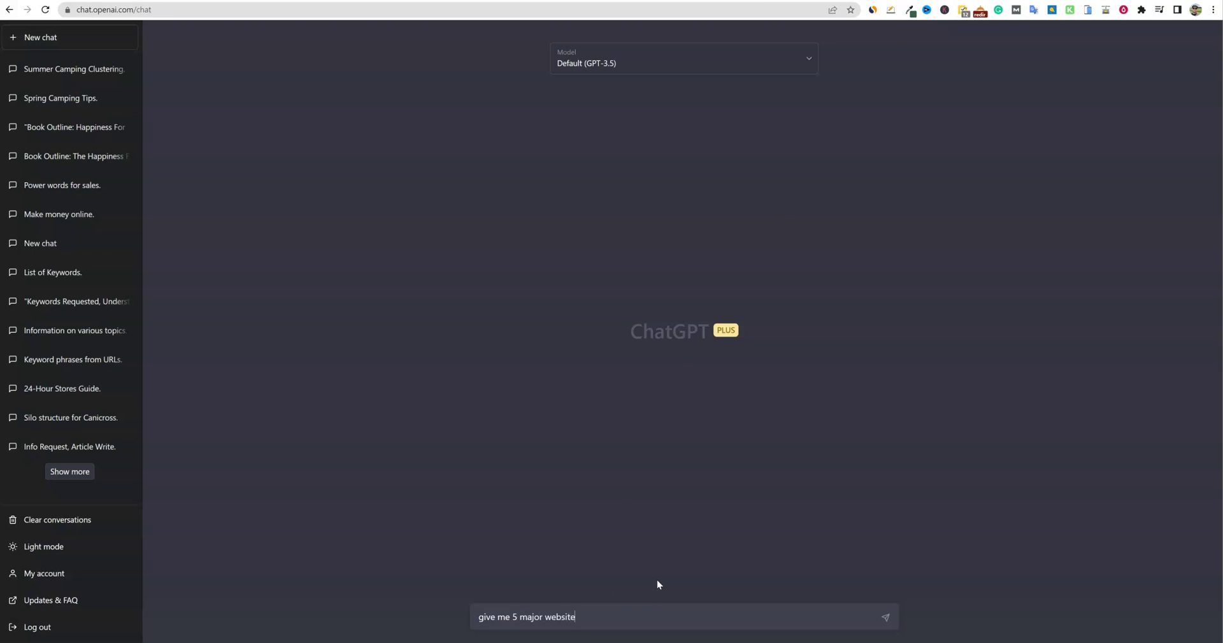
pyautogui.write(' categories for a site specifically about "summer c')
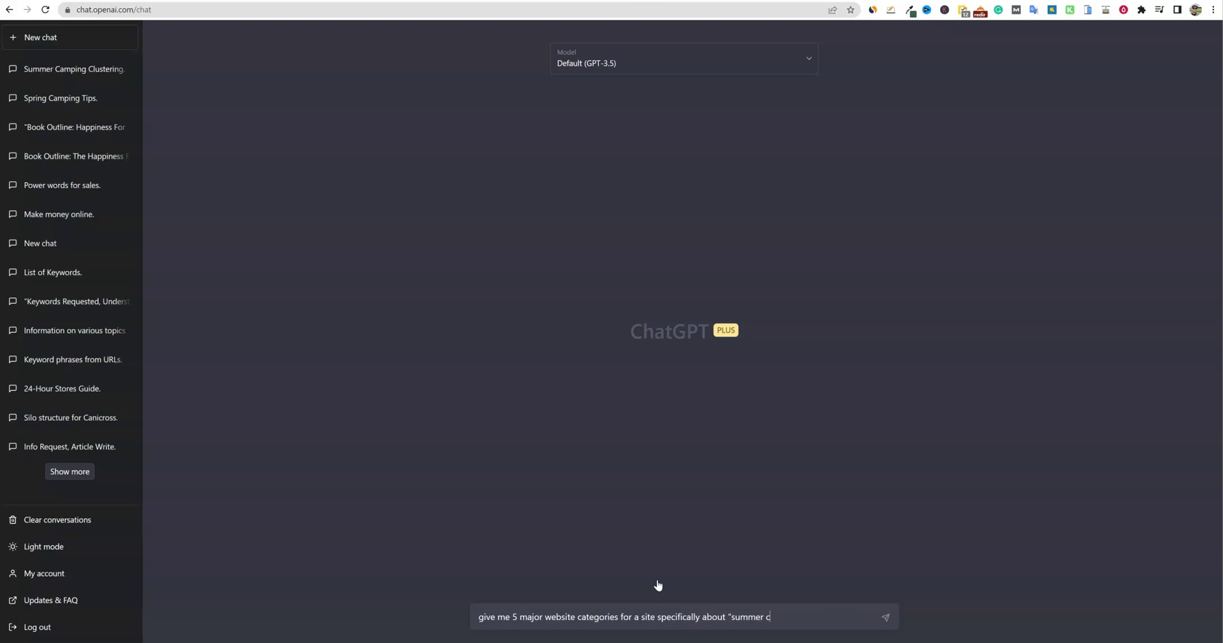
pyautogui.write('amping"')
pyautogui.press('Return')
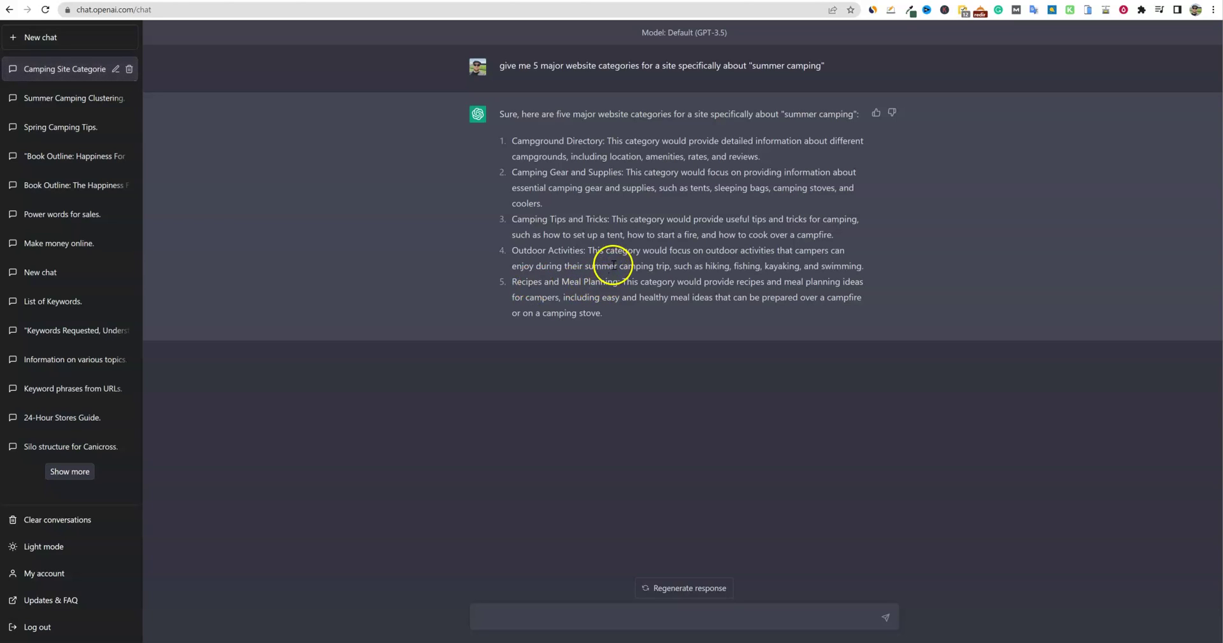
# Step: Examine the suggested website categories and their descriptions, highlighting Outdoor Activities and the Campground Directory entry
pyautogui.moveTo(584, 251); pyautogui.dragTo(509, 248)
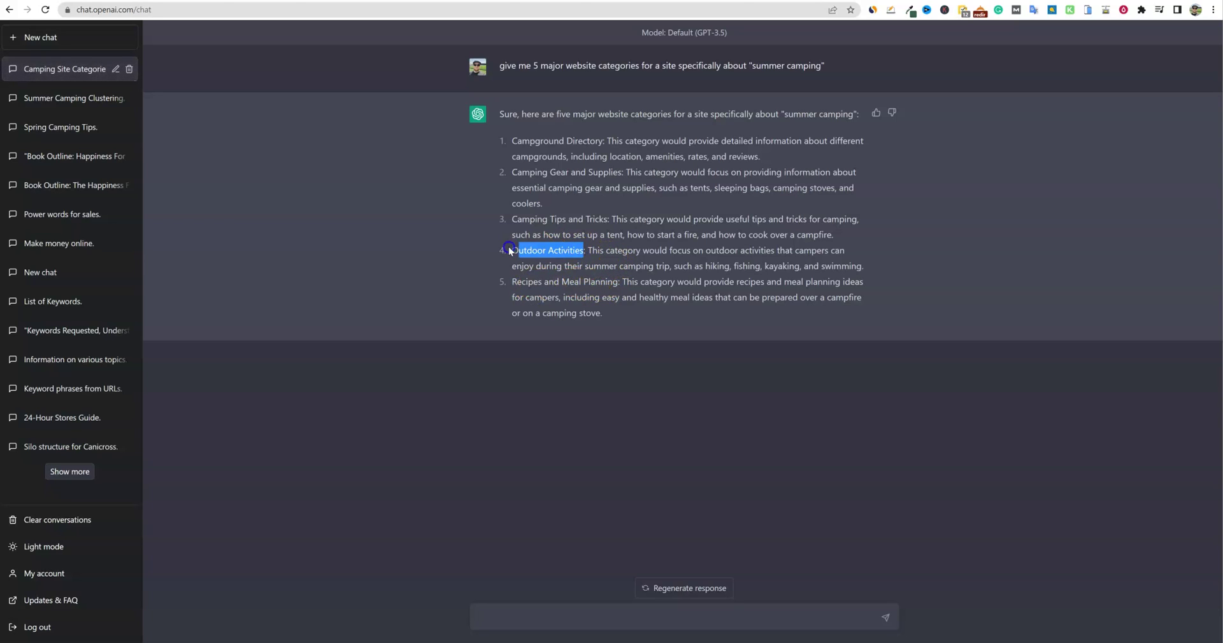
pyautogui.moveTo(598, 172); pyautogui.dragTo(607, 173)
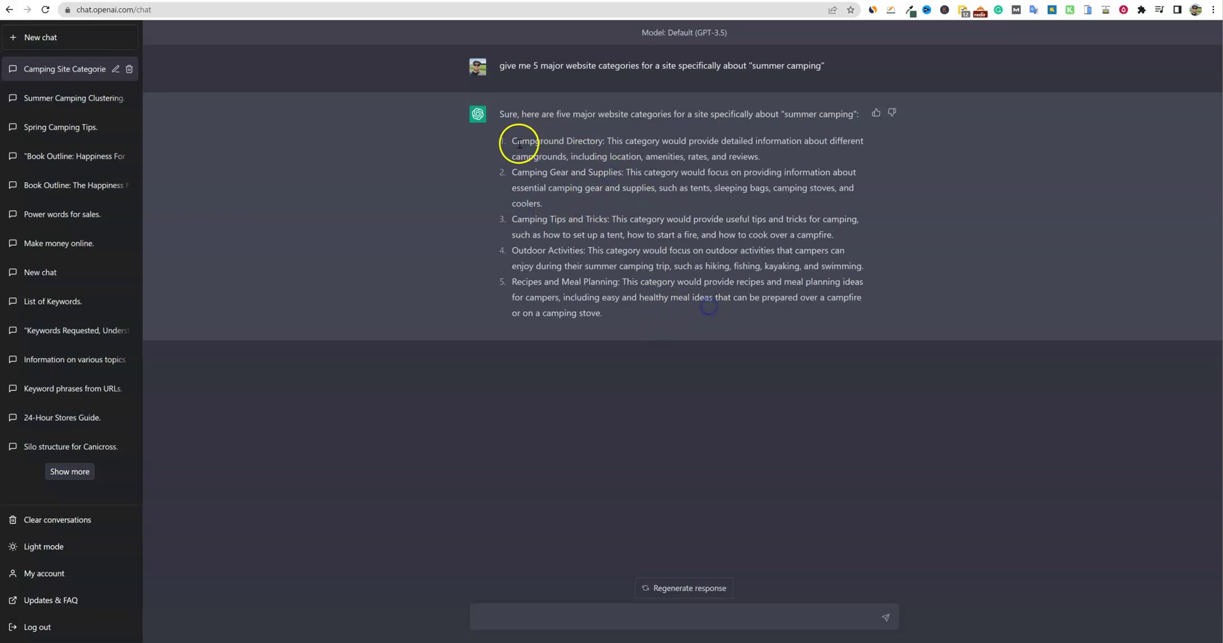
pyautogui.moveTo(512, 141); pyautogui.dragTo(843, 155)
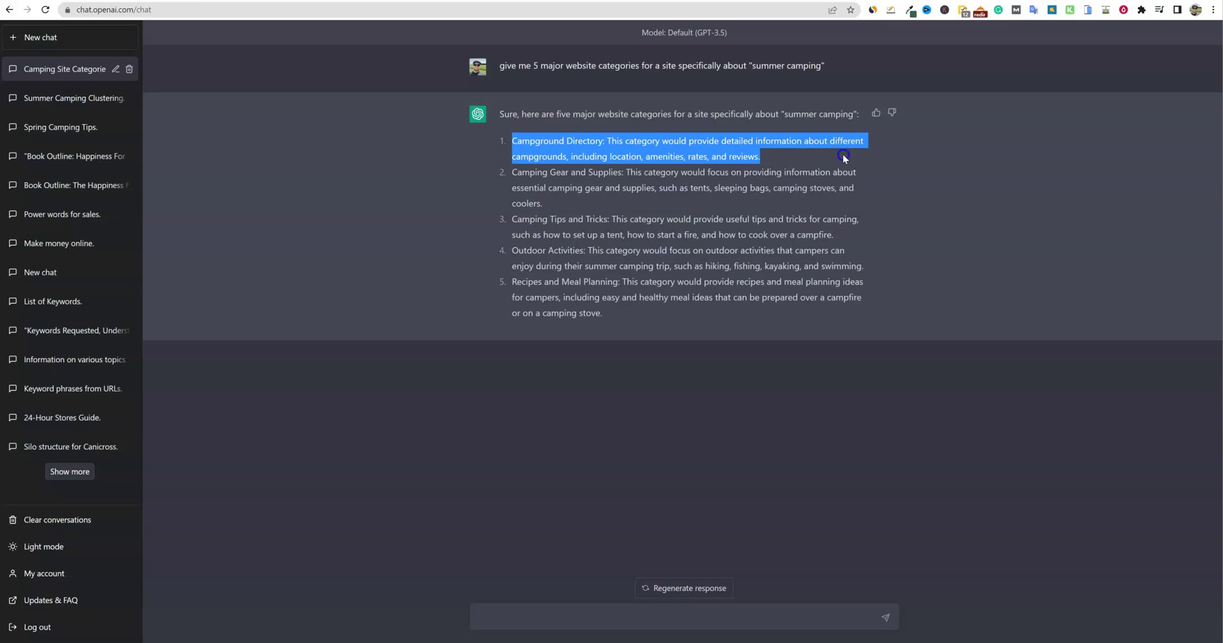
pyautogui.click(607, 318)
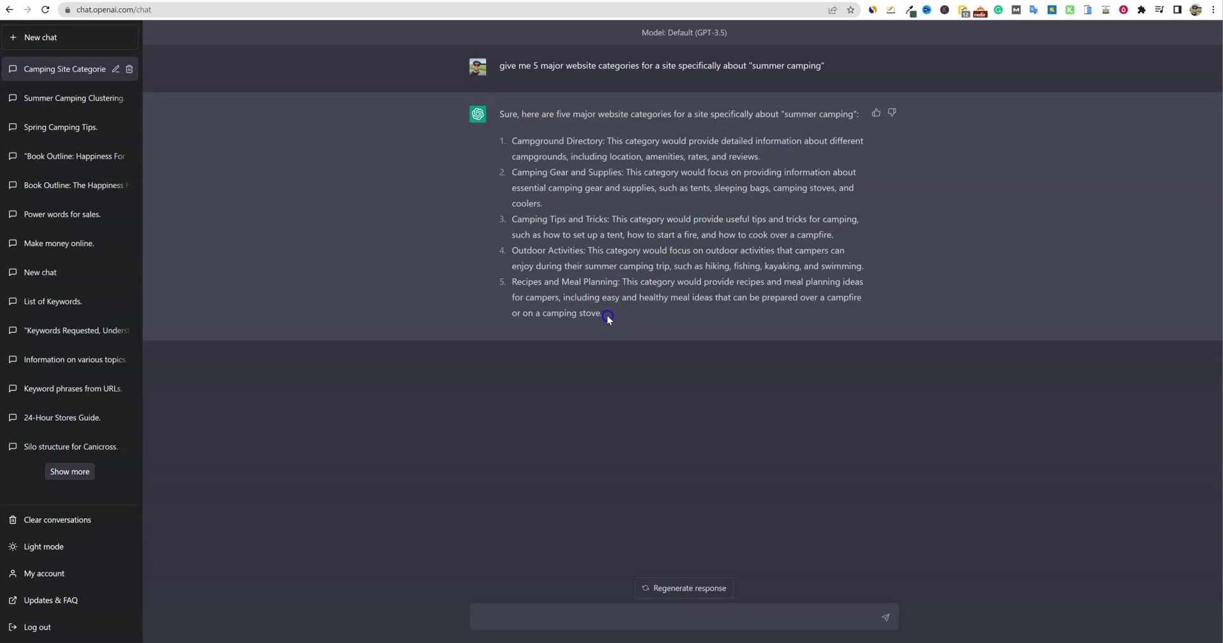
# Step: Send the follow-up prompt "awesome. now just give me the category without the description"
pyautogui.click(599, 618)
pyautogui.write('awesome. now just give me the categor')
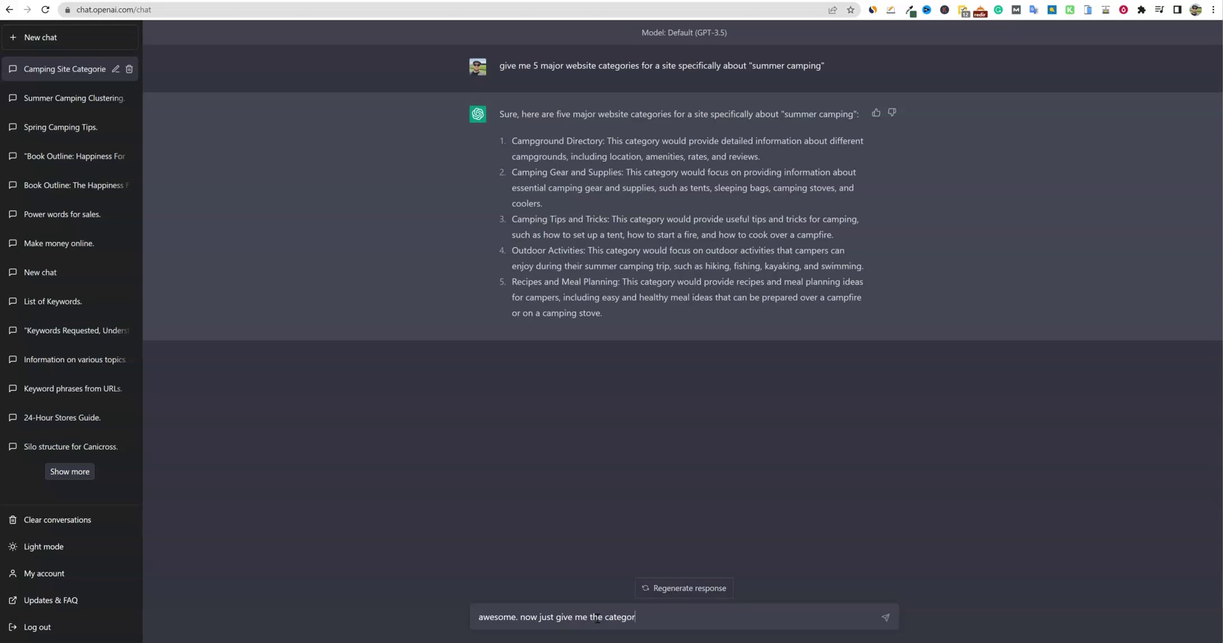
pyautogui.write('y without the description')
pyautogui.press('Return')
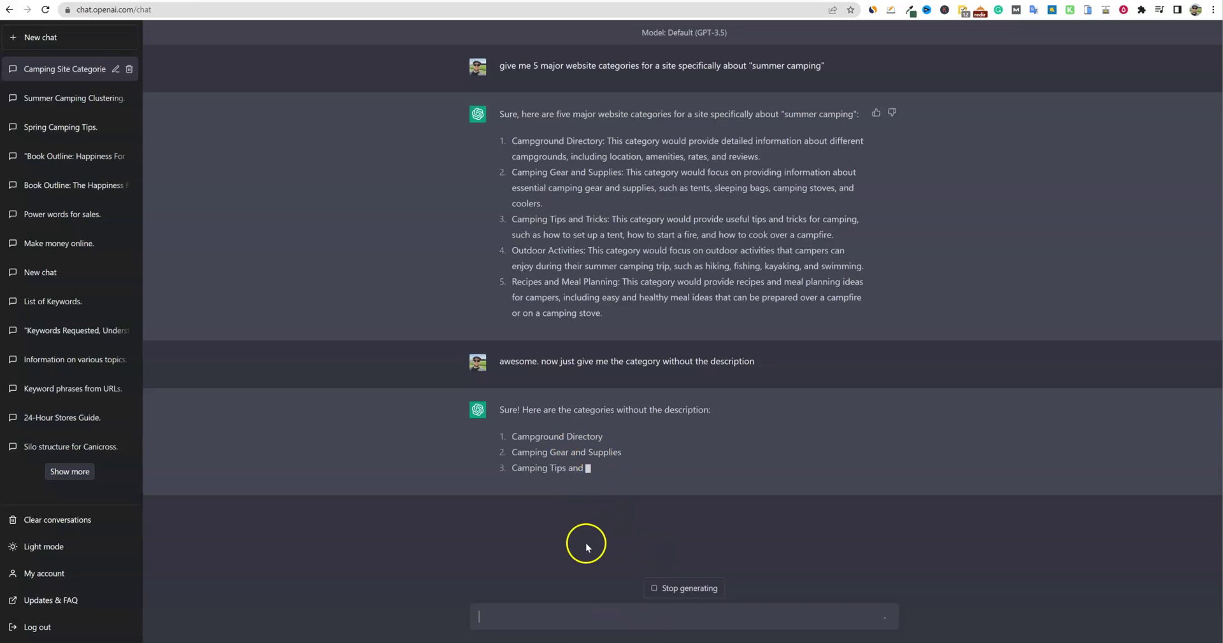
# Step: Highlight the five category names from Campground Directory through Recipes and Meal Planning in the shortened list
pyautogui.click(627, 568)
pyautogui.moveTo(618, 500); pyautogui.dragTo(512, 436)
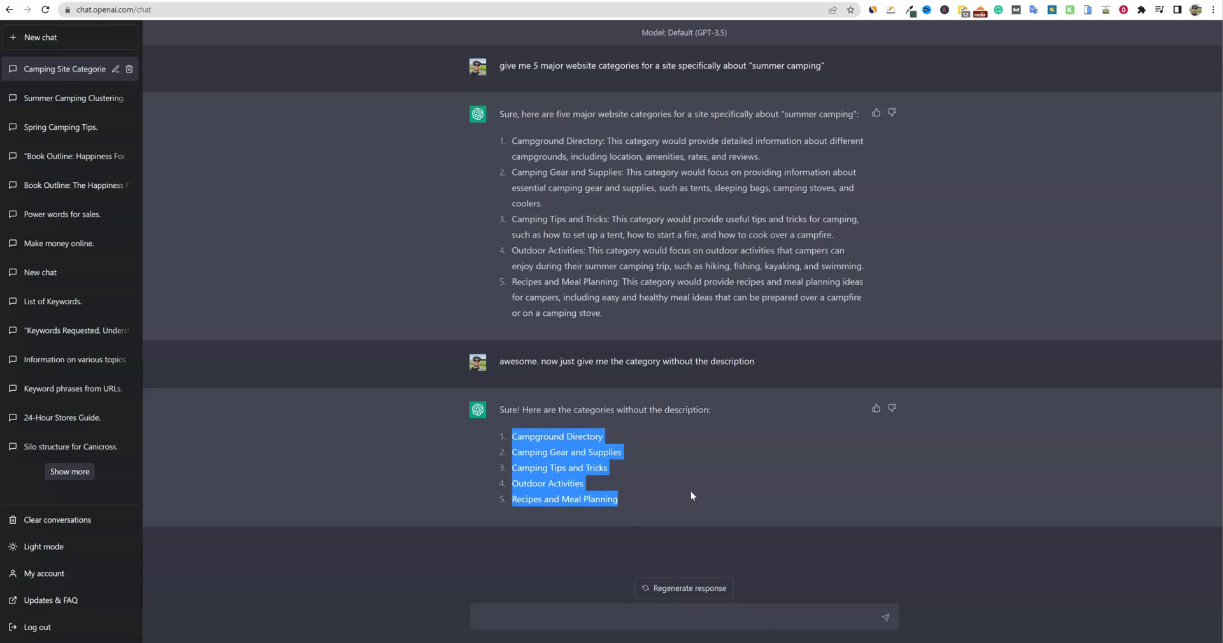
pyautogui.rightClick(624, 493)
pyautogui.rightClick(621, 483)
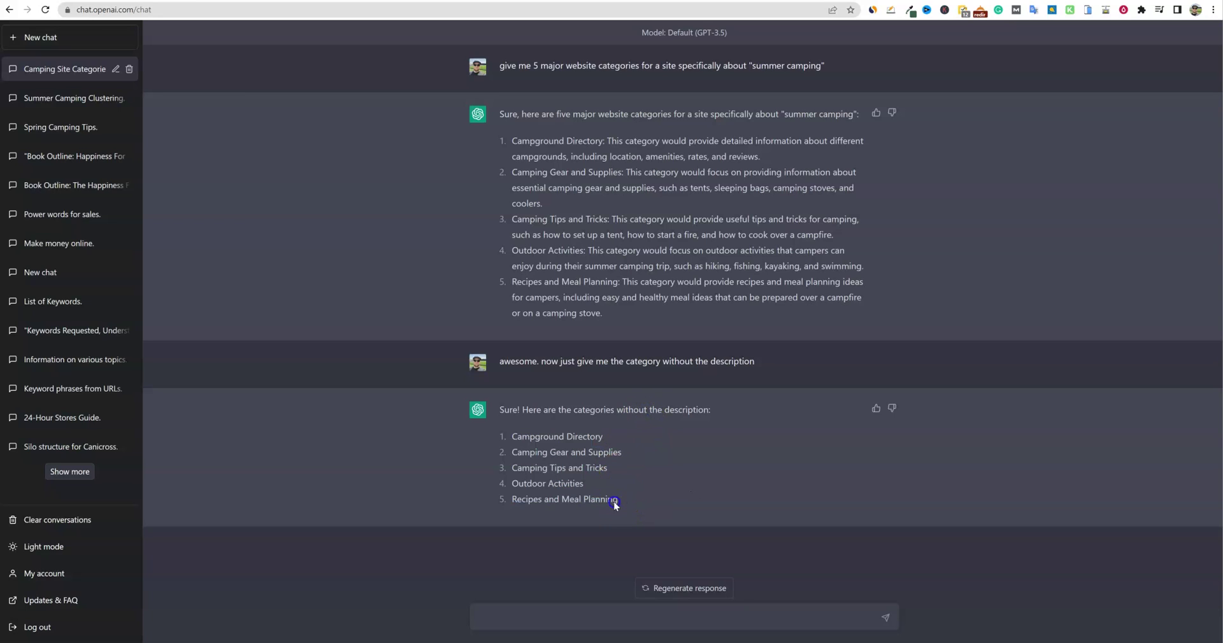
pyautogui.moveTo(616, 503); pyautogui.dragTo(510, 437)
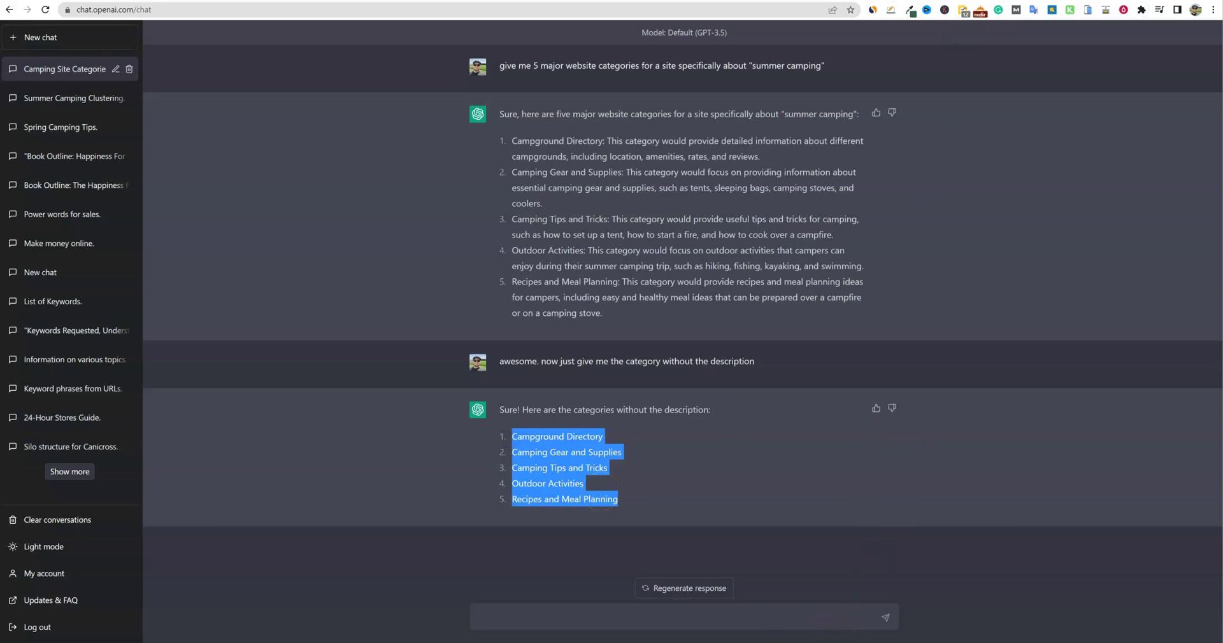
# Step: Prompt ChatGPT with the cluster names copied from Excel to assign each keyword its most relevant category, in a spreadsheet with keyword and assigned website category columns
pyautogui.hotkey('alt', 'Tab')
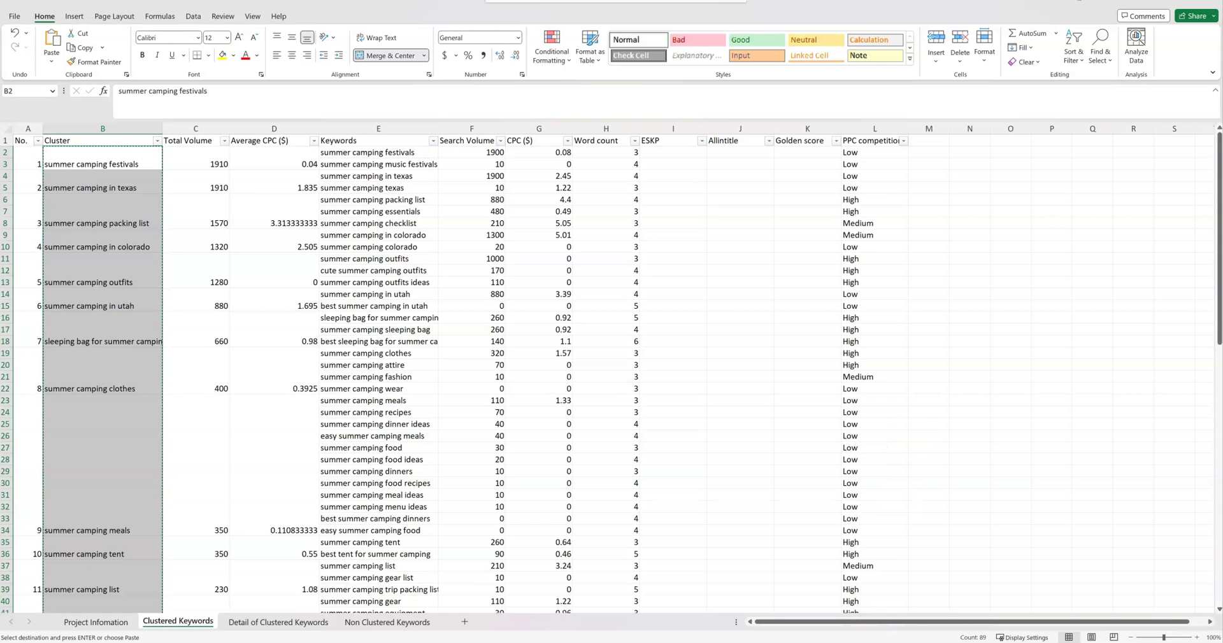
pyautogui.hotkey('alt', 'Tab')
pyautogui.click(591, 615)
pyautogui.write('no')
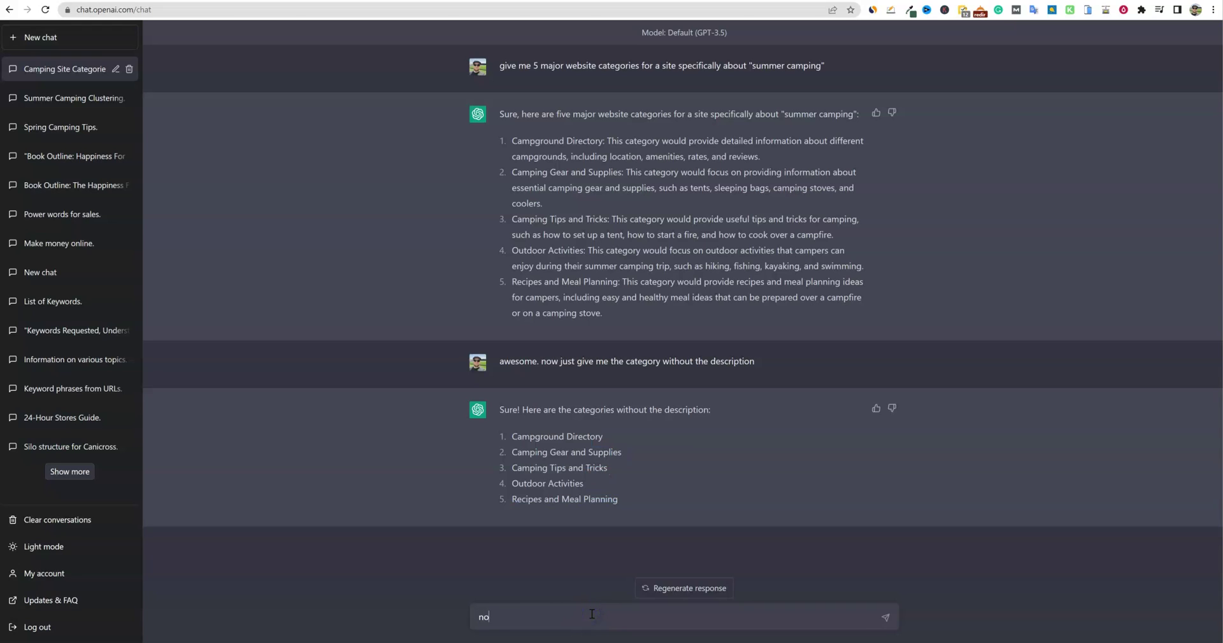
pyautogui.write('w take the following keywords and assignethe most relevant')
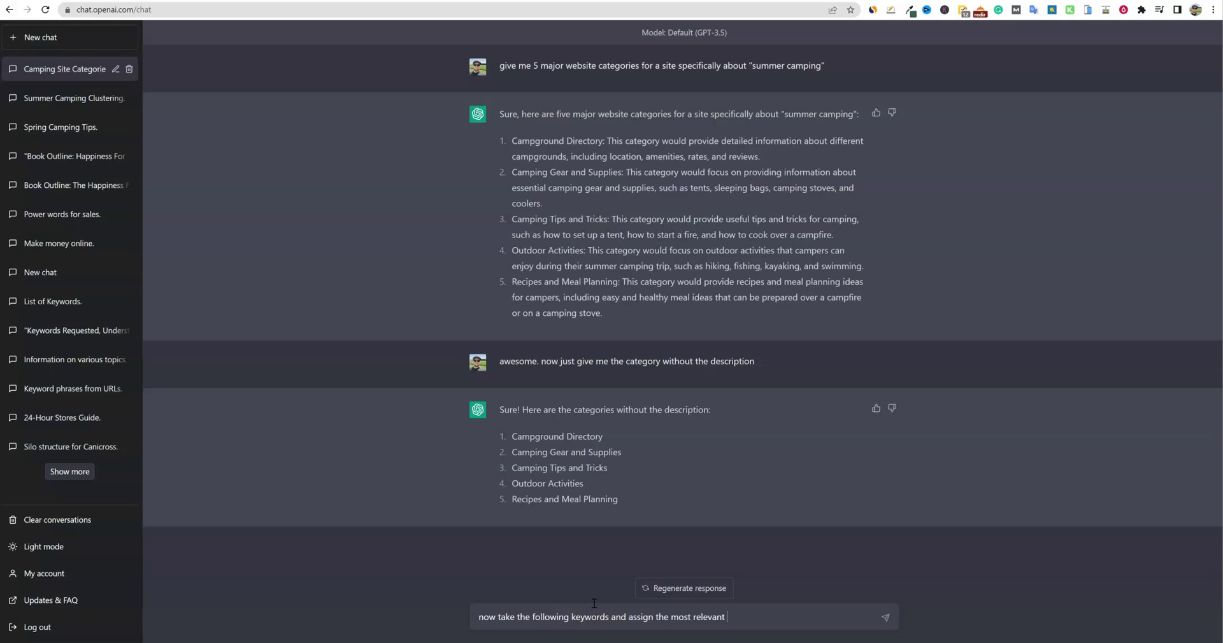
pyautogui.write(' category to each keyword and use a spreadsheet with the keyword in one column')
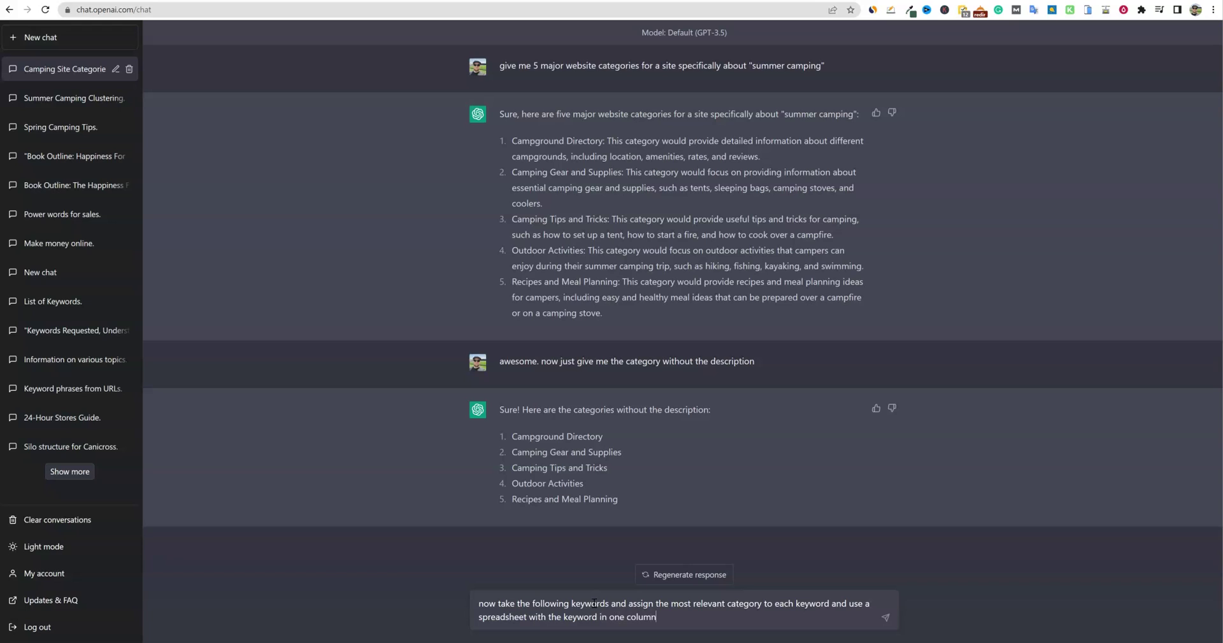
pyautogui.write(' and the assigned website category in the other column')
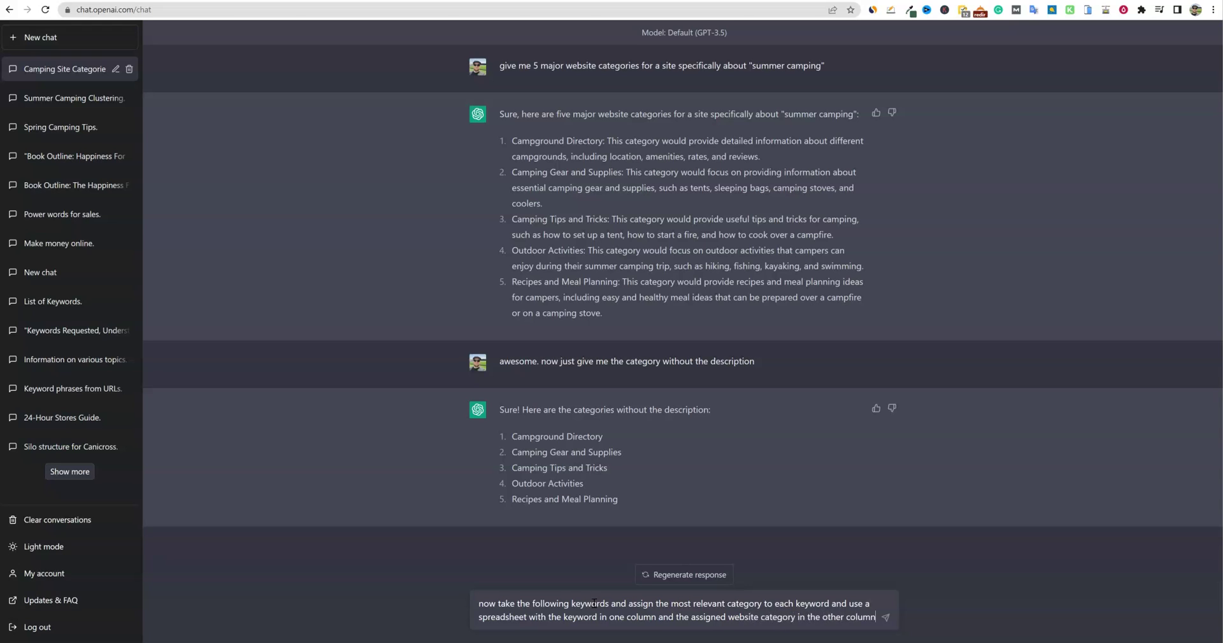
pyautogui.write('. here are the keywords:')
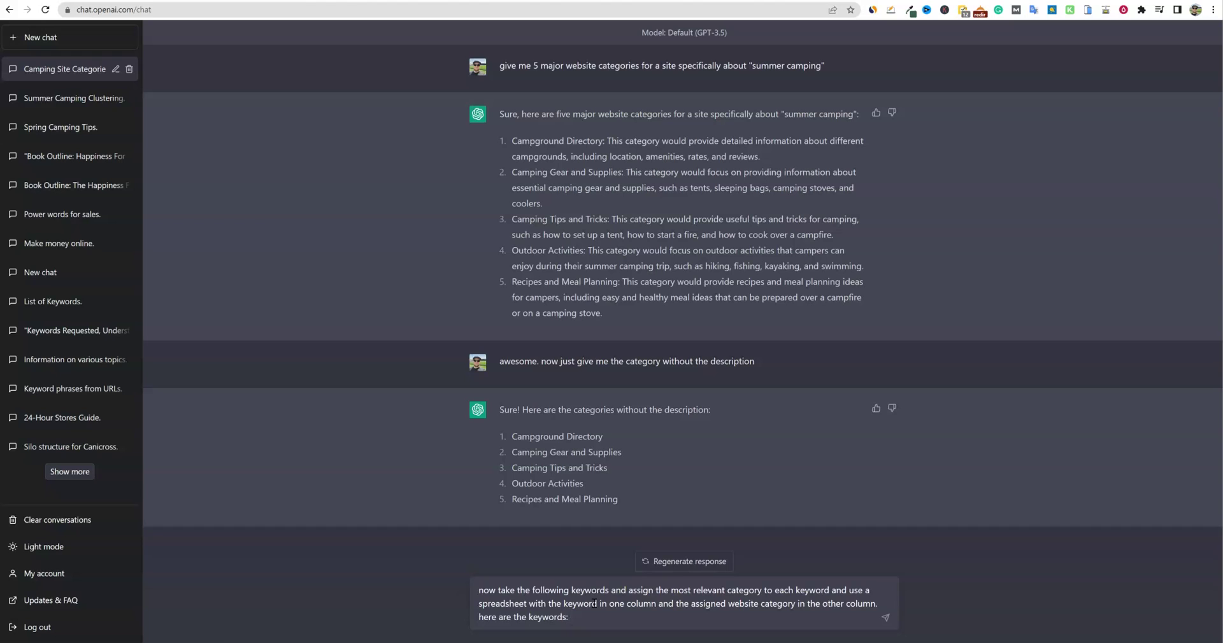
pyautogui.hotkey('ctrl', 'v')
pyautogui.press('Return')
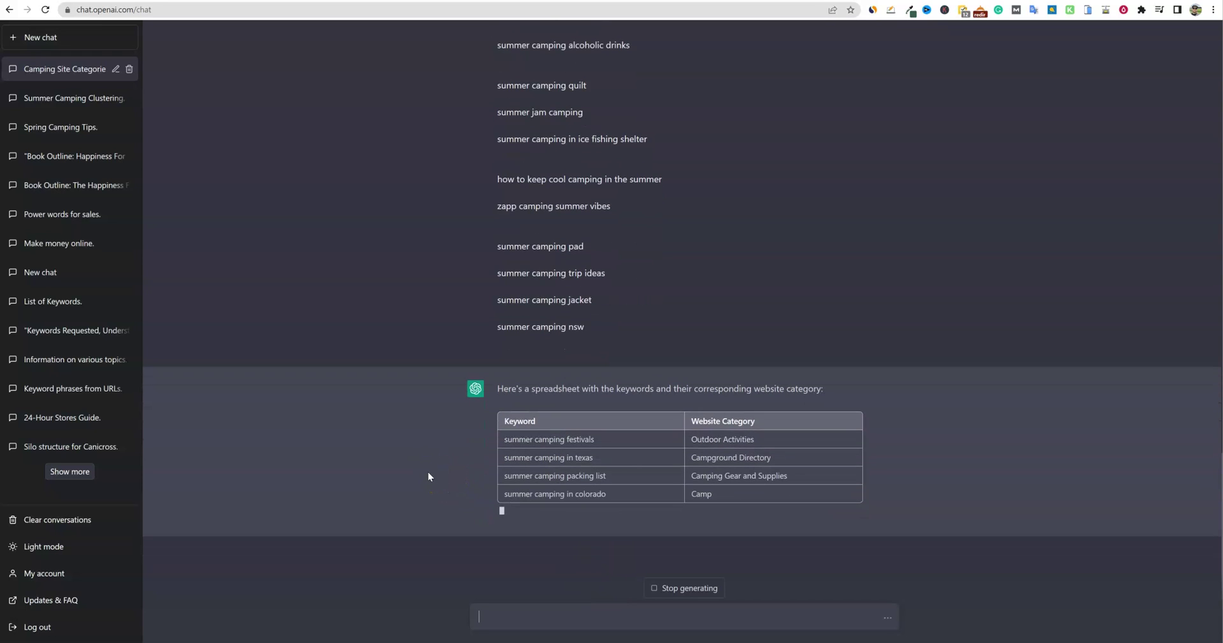
# Step: Review the earlier category list and the generated table of keywords with their website categories
pyautogui.scroll(20, 701, 437)
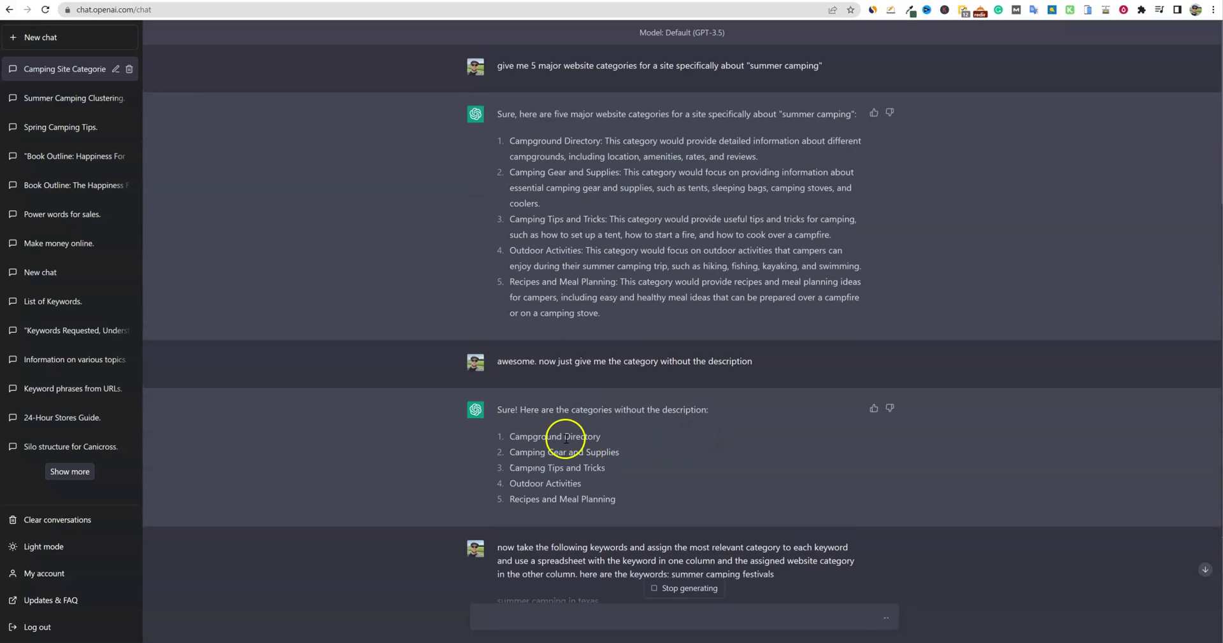
pyautogui.scroll(-20, 566, 455)
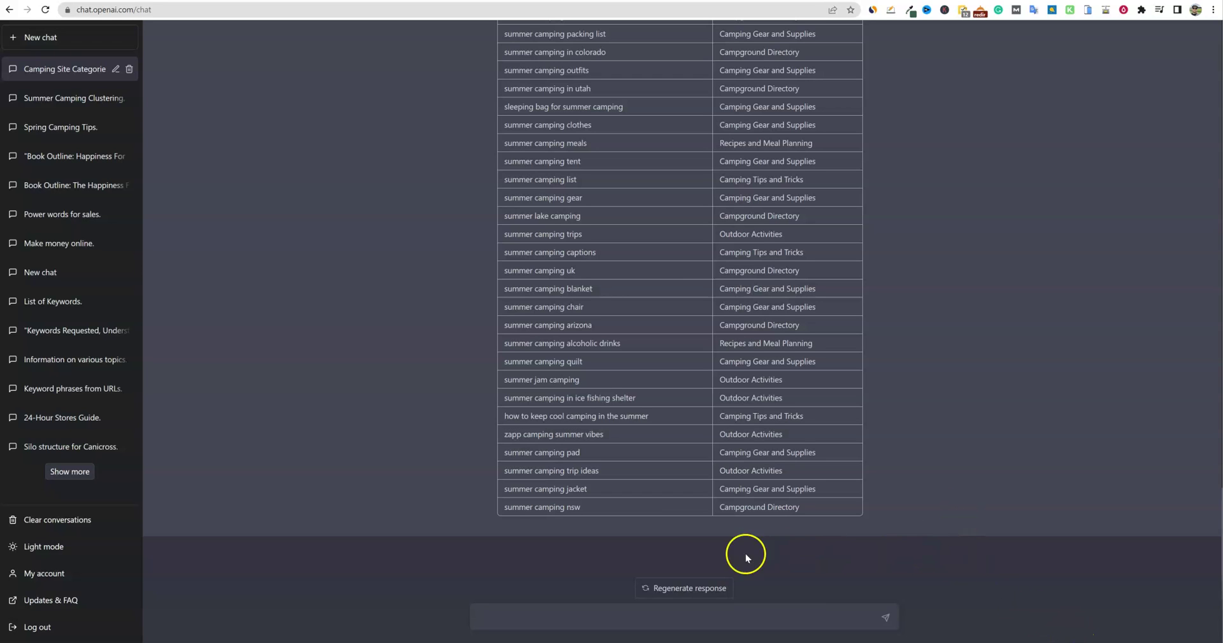
pyautogui.scroll(5, 795, 510)
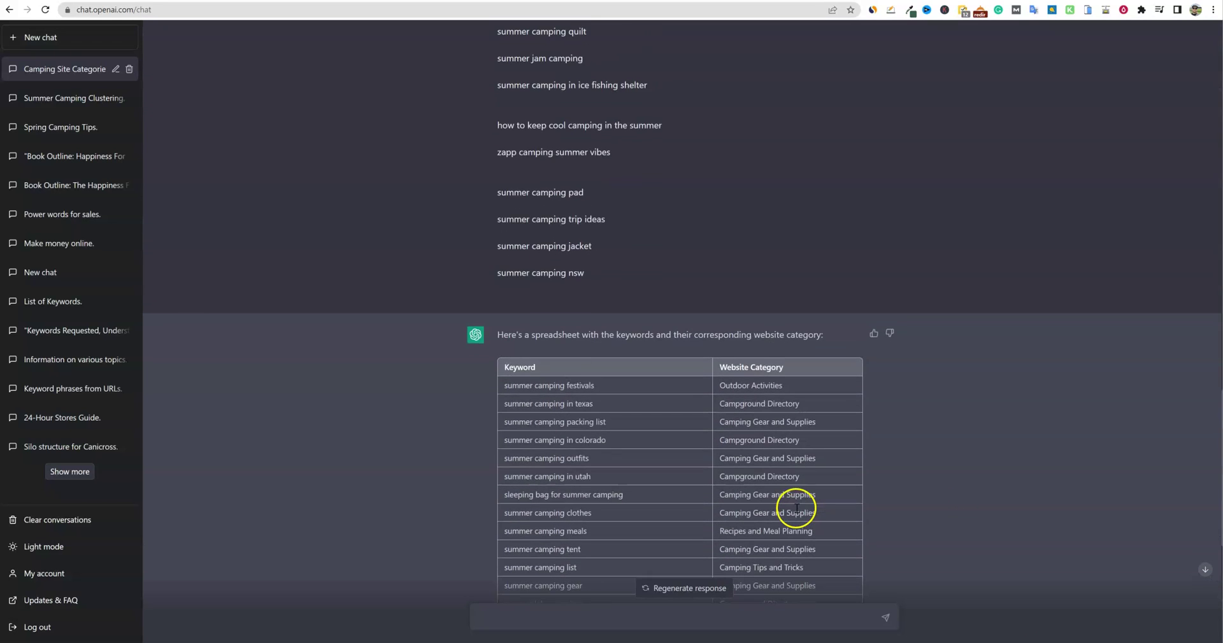
pyautogui.scroll(-3, 797, 511)
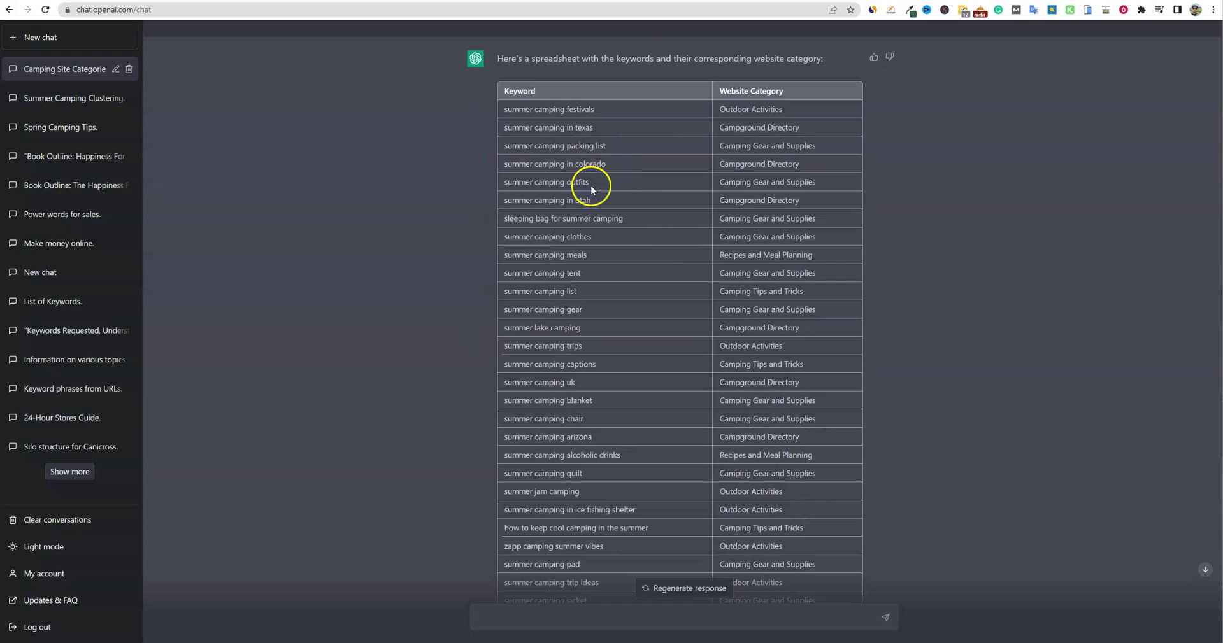
# Step: Copy the whole keyword and website category table into Excel's Clustered Keywords sheet at cell O1, and widen columns O and P
pyautogui.moveTo(503, 93); pyautogui.dragTo(841, 513)
pyautogui.scroll(-2, 808, 503)
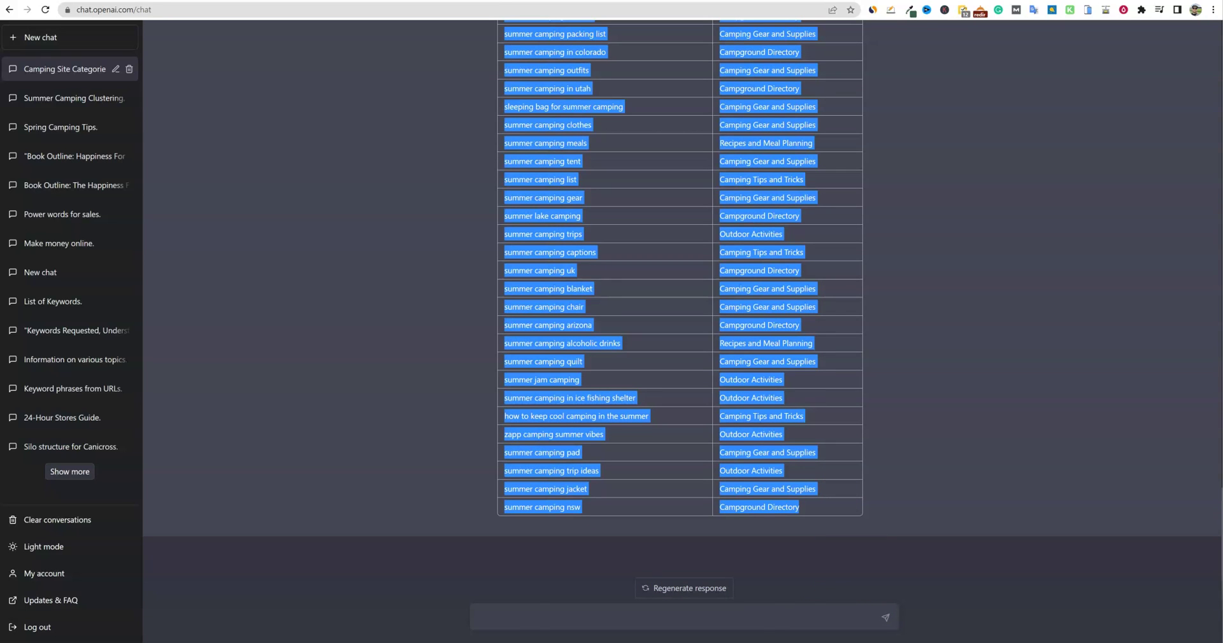
pyautogui.moveTo(705, 640)
pyautogui.click(701, 554)
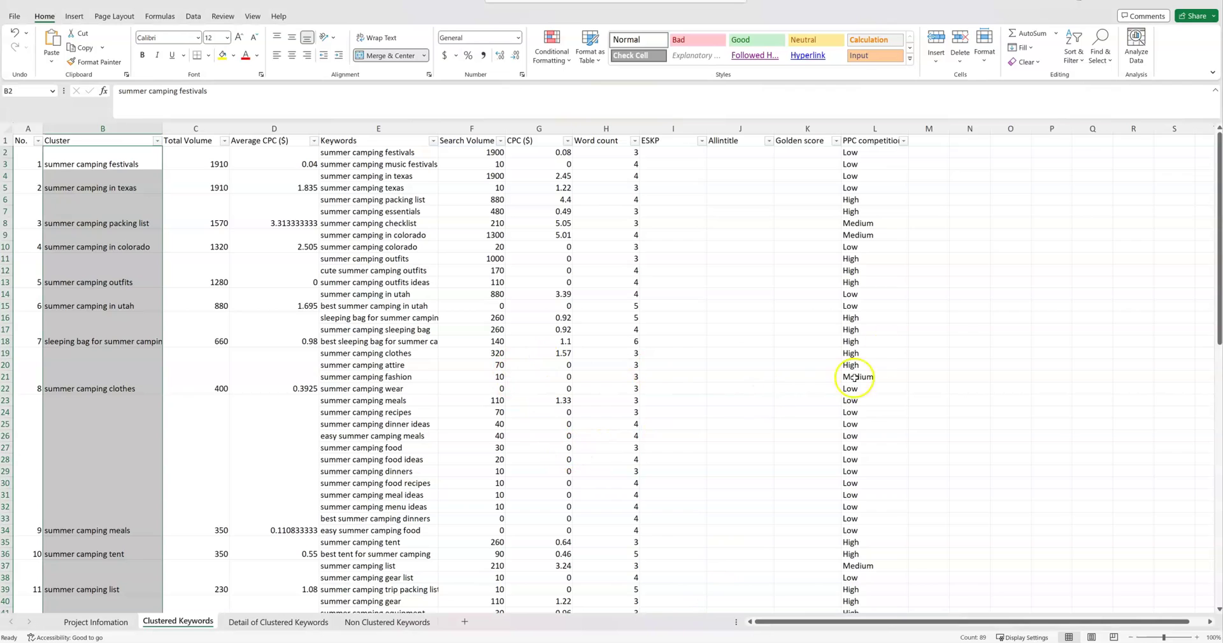
pyautogui.moveTo(854, 377); pyautogui.dragTo(857, 283)
pyautogui.click(970, 294)
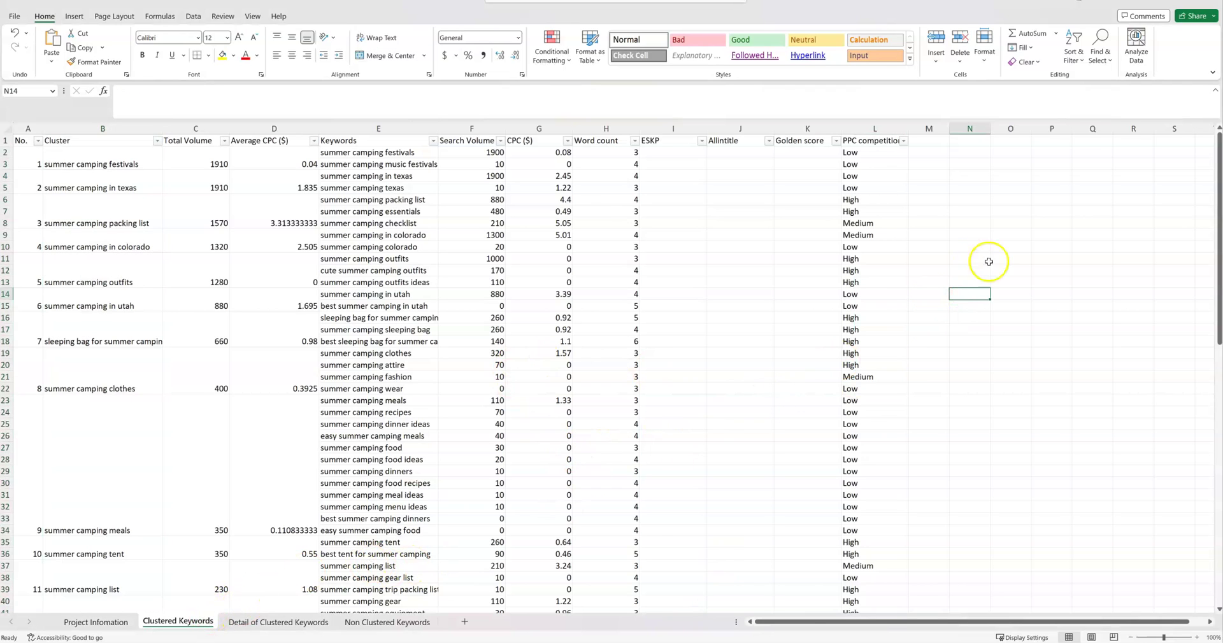
pyautogui.click(1007, 141)
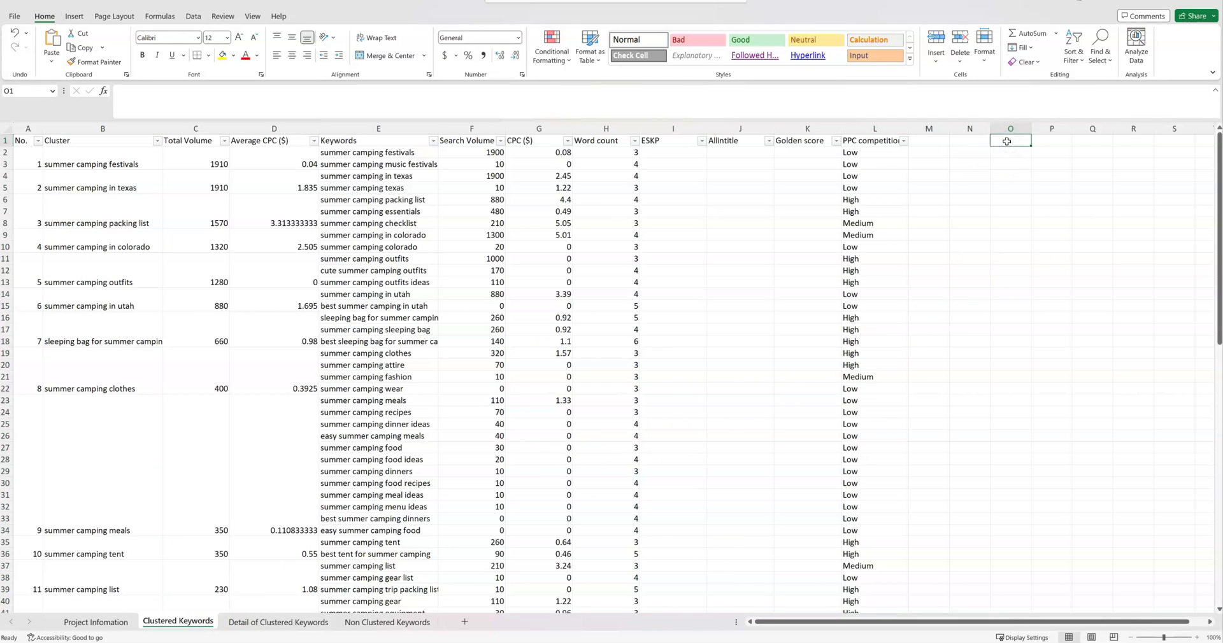
pyautogui.hotkey('ctrl', 'v')
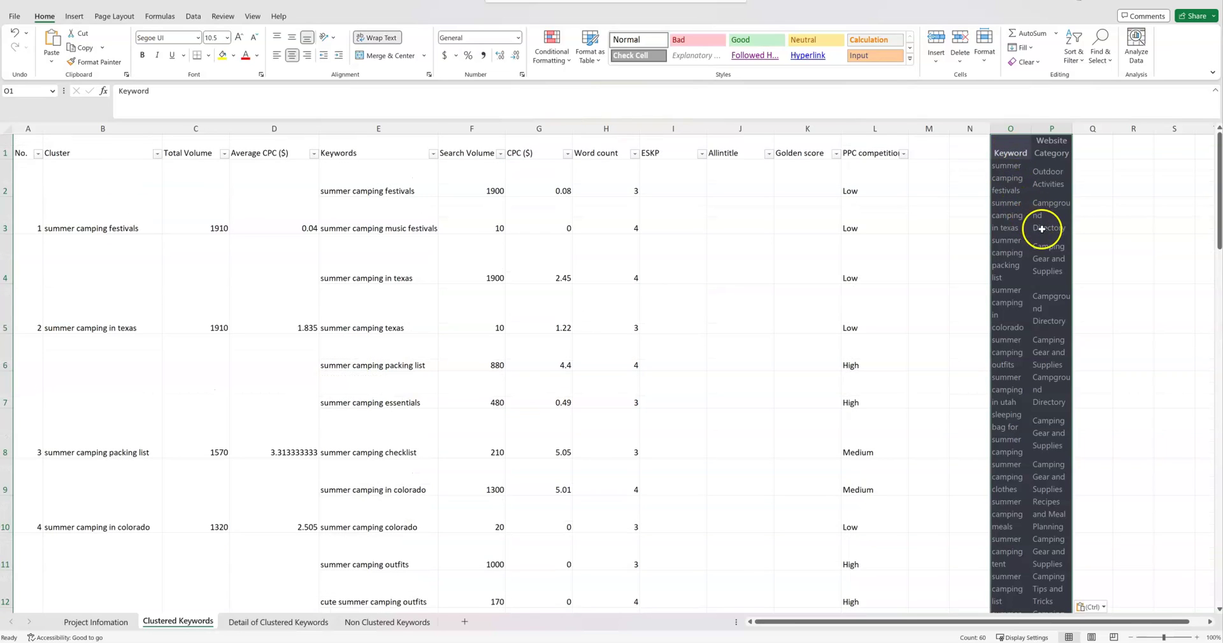
pyautogui.moveTo(1071, 128); pyautogui.dragTo(1131, 128)
pyautogui.moveTo(1034, 129); pyautogui.dragTo(1077, 128)
# Step: Compare the "summer camping in texas" cluster with its assigned category and look through the Website Category column
pyautogui.moveTo(131, 328)
pyautogui.mouseDown()
pyautogui.moveTo(231, 310)
pyautogui.moveTo(505, 309)
pyautogui.moveTo(128, 295)
pyautogui.moveTo(959, 302)
pyautogui.moveTo(396, 274)
pyautogui.moveTo(123, 308)
pyautogui.mouseUp()
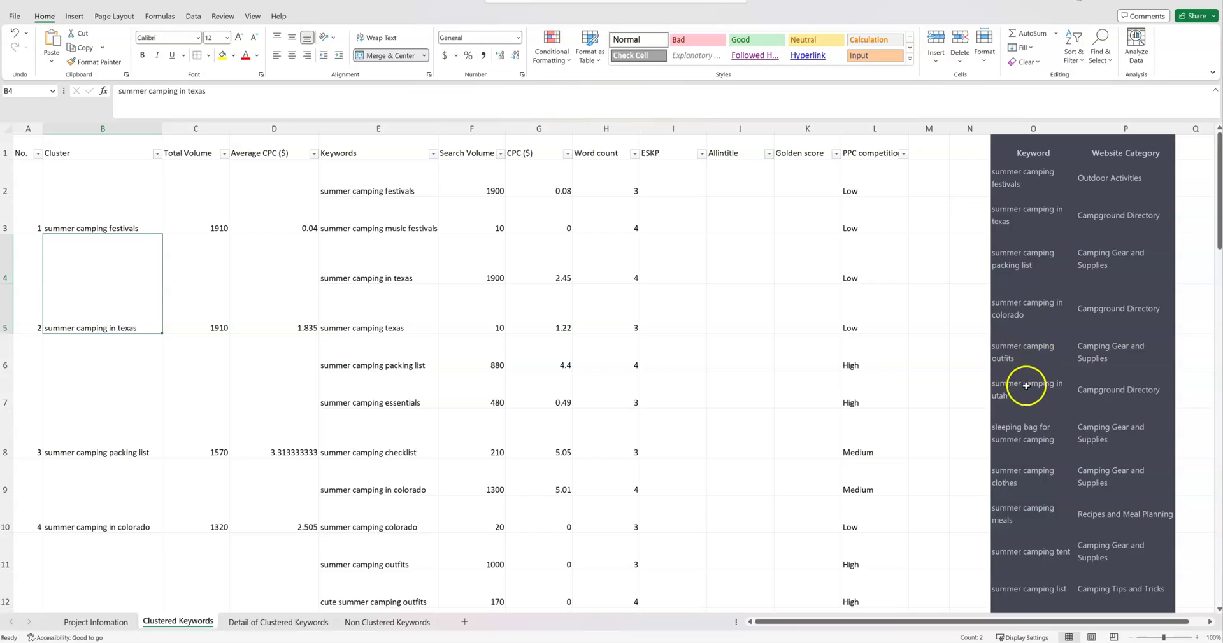
pyautogui.click(1032, 219)
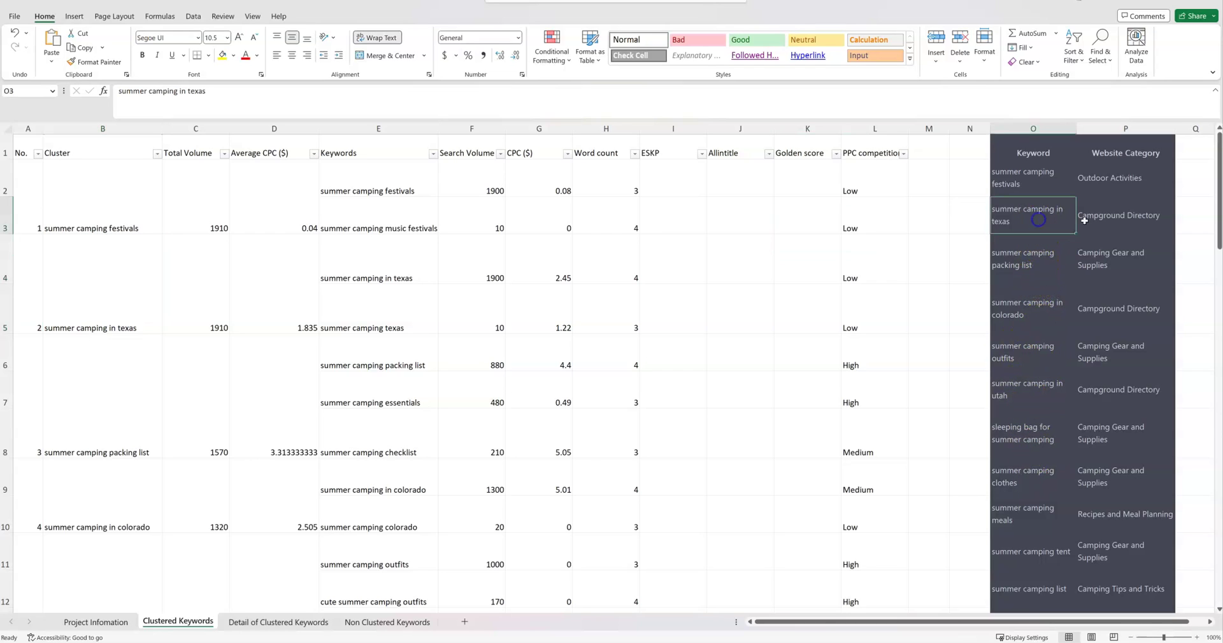
pyautogui.click(1134, 216)
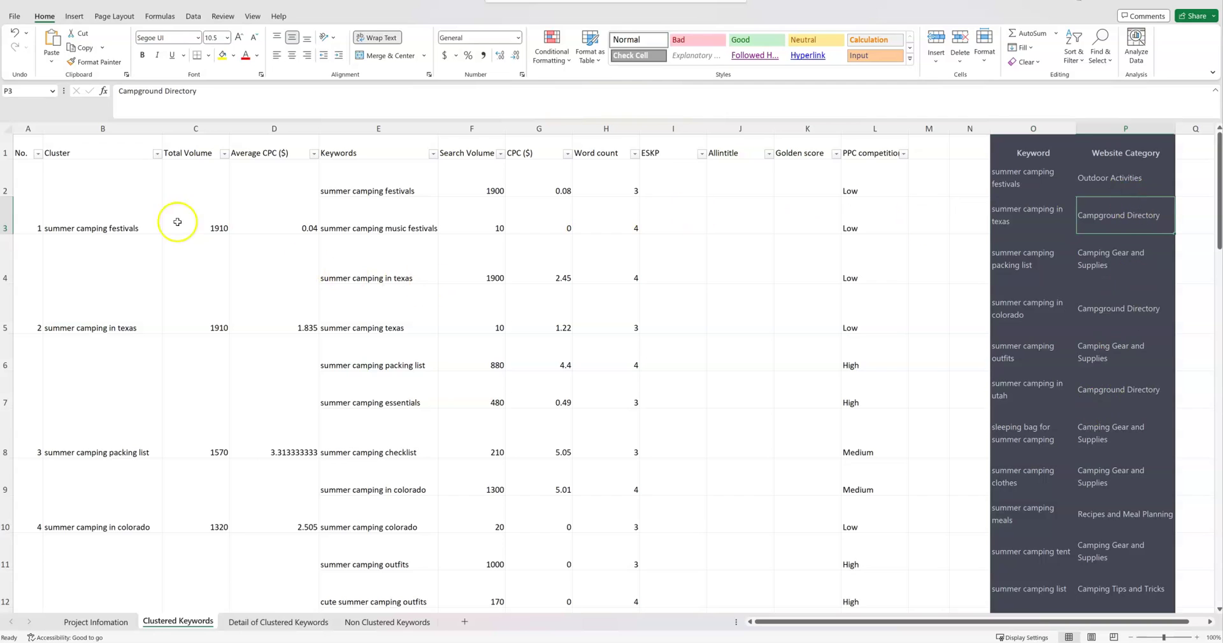
pyautogui.moveTo(1144, 184); pyautogui.dragTo(1097, 532)
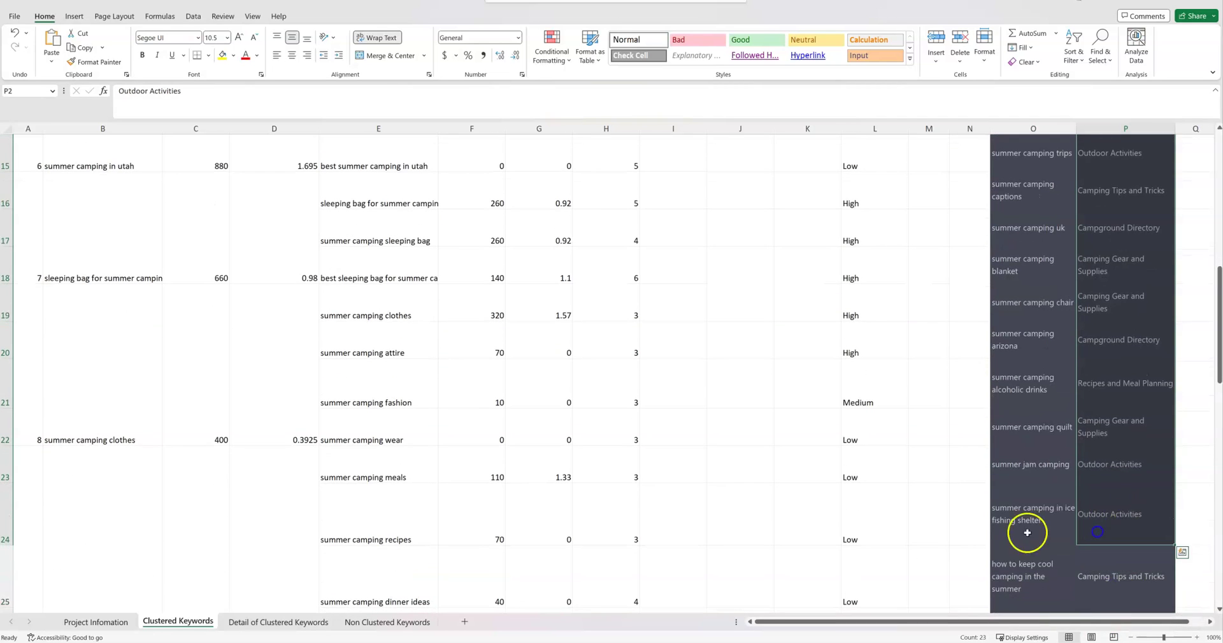
pyautogui.scroll(5, 295, 455)
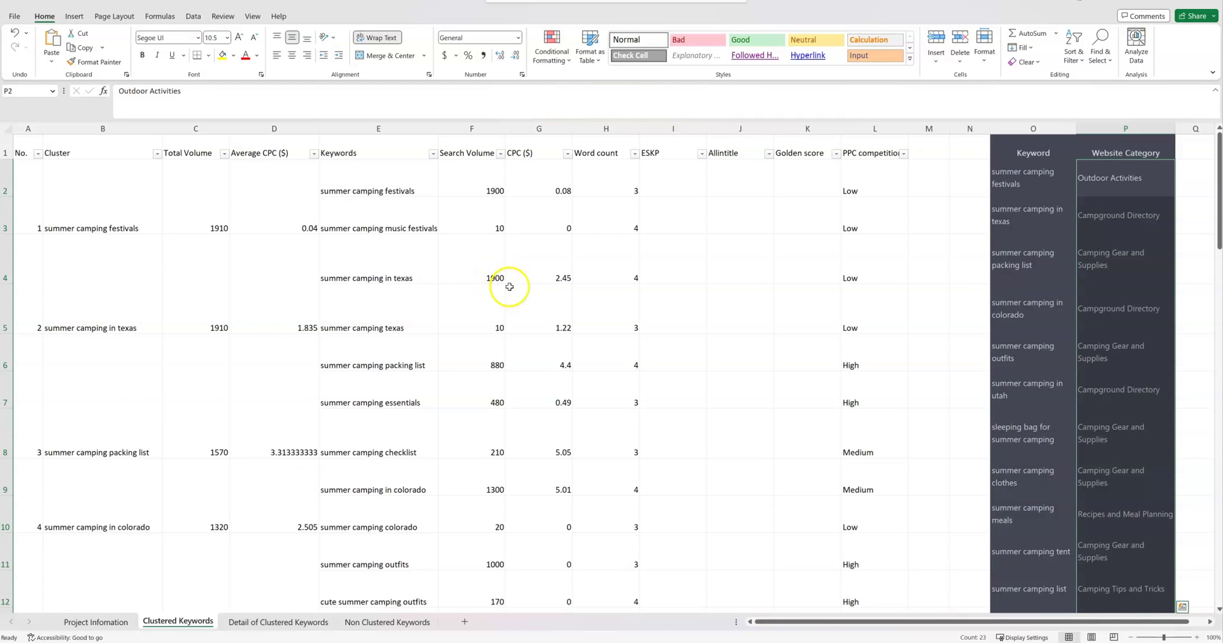
# Step: Look through the clusters and their assigned website categories in the Clustered Keywords sheet
pyautogui.click(119, 197)
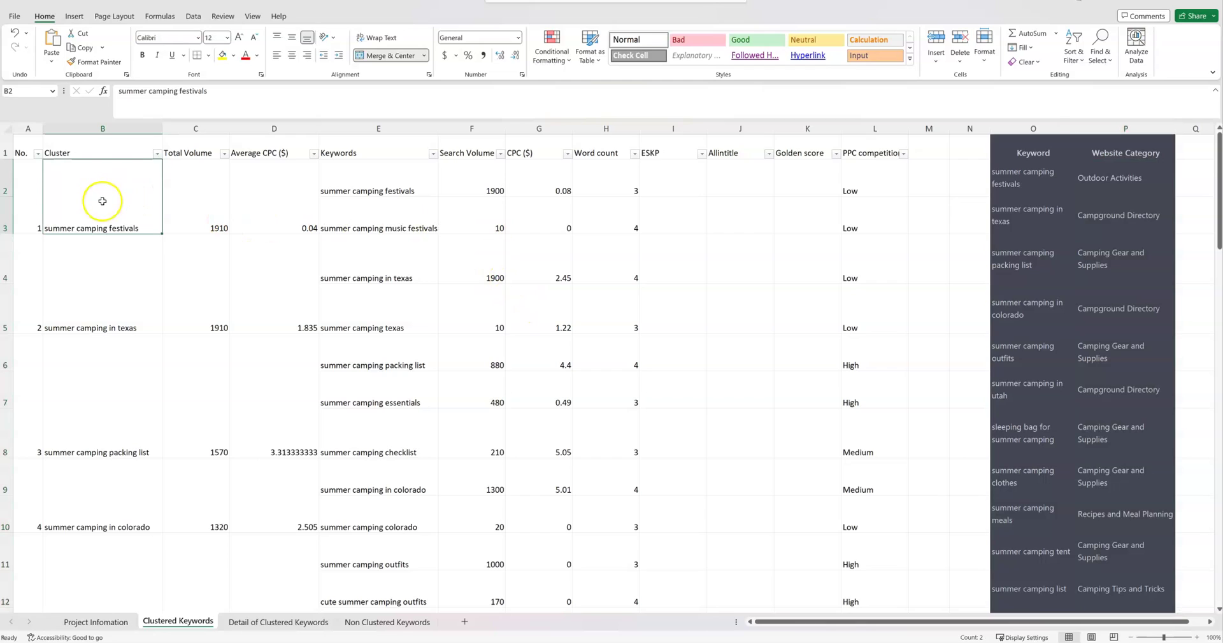
pyautogui.moveTo(996, 638)
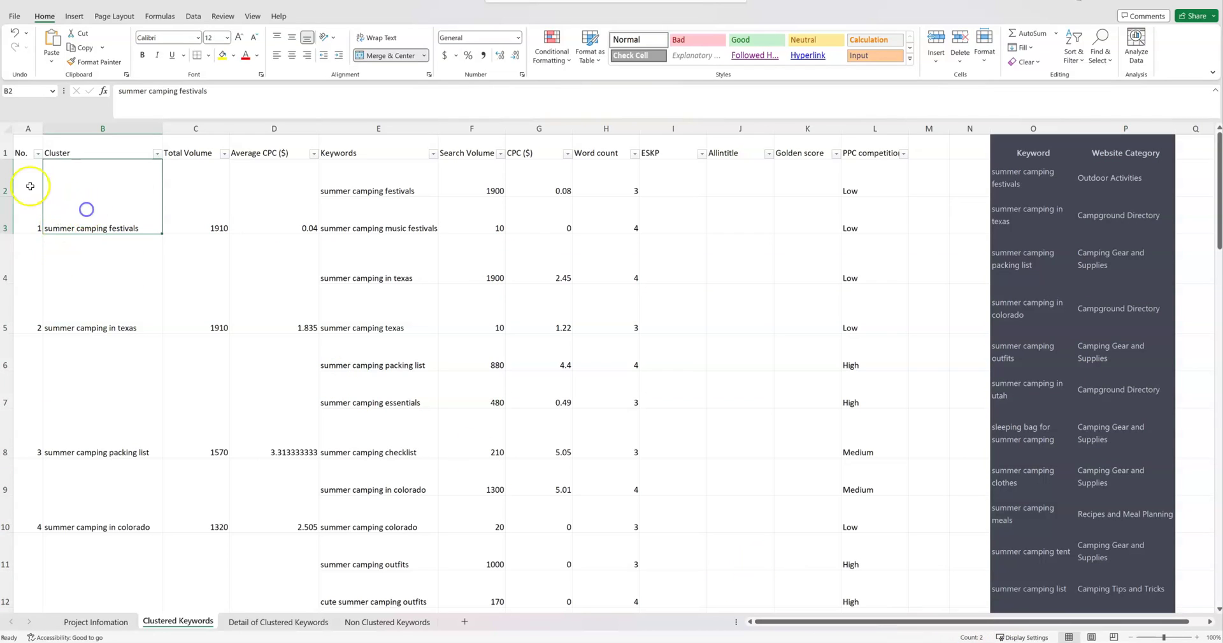
pyautogui.scroll(-1, 431, 350)
pyautogui.scroll(1, 430, 350)
pyautogui.click(790, 290)
pyautogui.scroll(-5, 357, 389)
pyautogui.scroll(-4, 317, 396)
pyautogui.scroll(6, 316, 391)
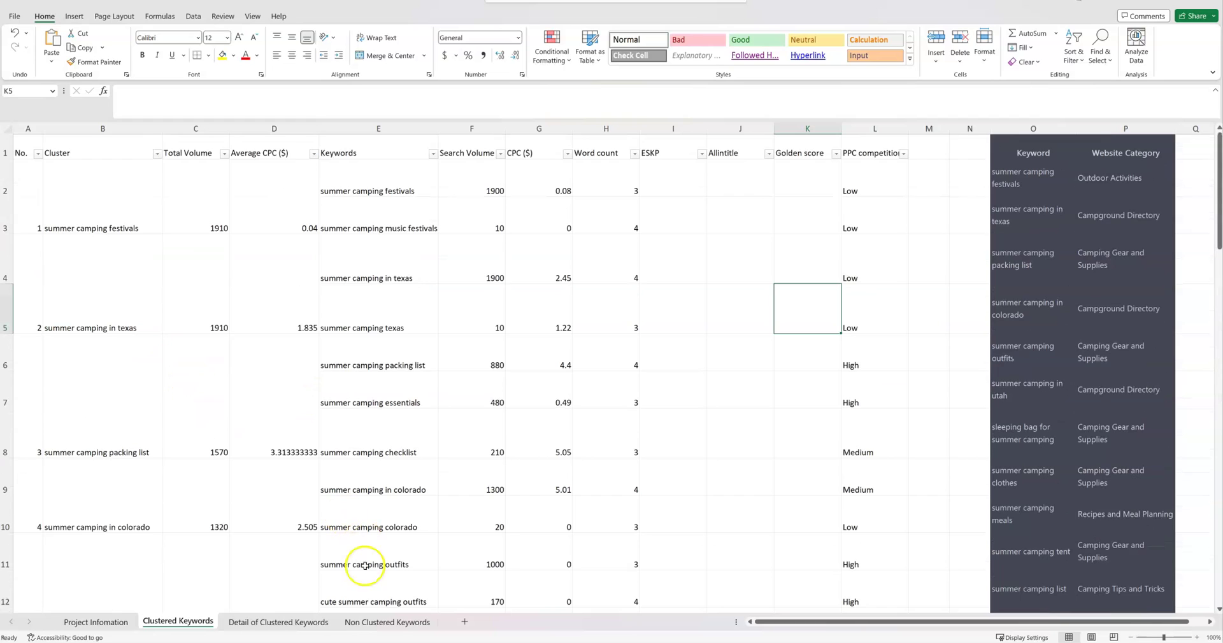
# Step: Open the Non Clustered Keywords sheet, widen column B to fit the keywords, and go through the list down to its last rows
pyautogui.click(385, 622)
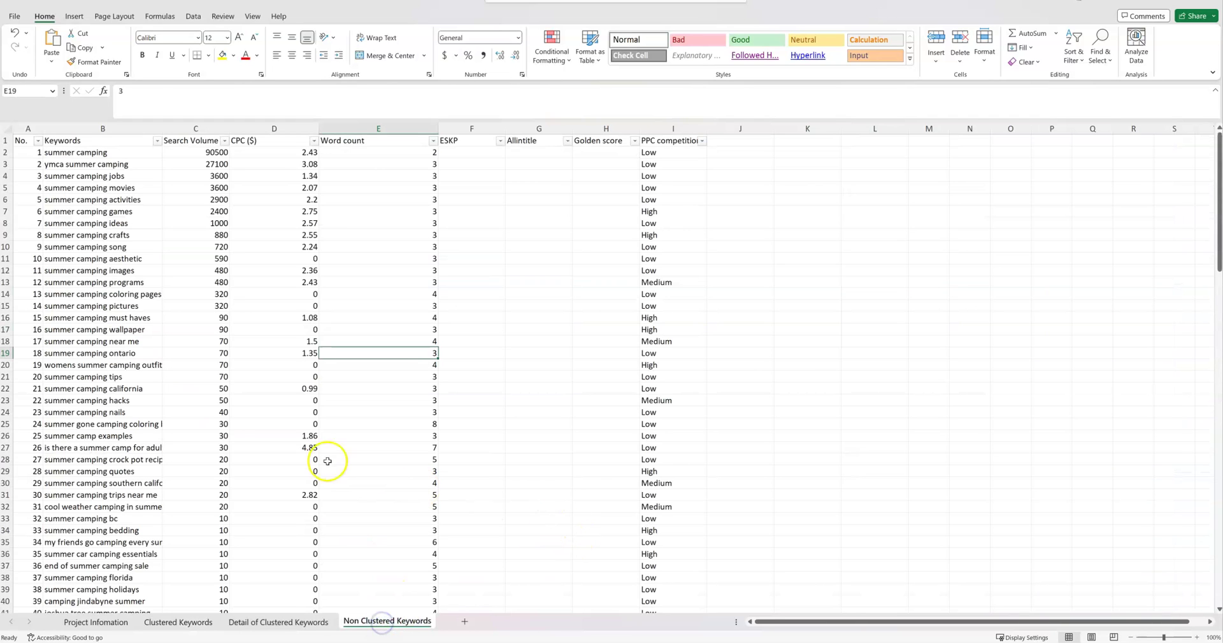
pyautogui.click(111, 187)
pyautogui.moveTo(163, 129); pyautogui.dragTo(211, 137)
pyautogui.moveTo(124, 155); pyautogui.dragTo(171, 522)
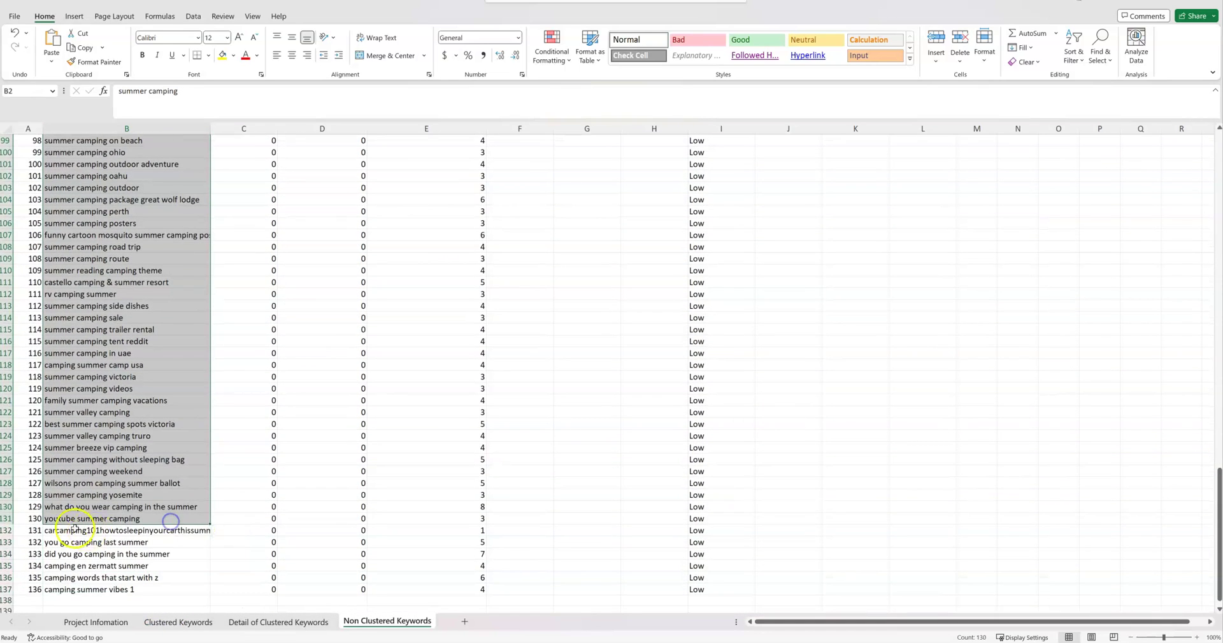
# Step: Remove the carcamping101 keyword row, "camping summer vibes 1", "camping words that start with z" and "camping en zermatt summer" from the list
pyautogui.click(7, 530)
pyautogui.hotkey('ctrl', '-')
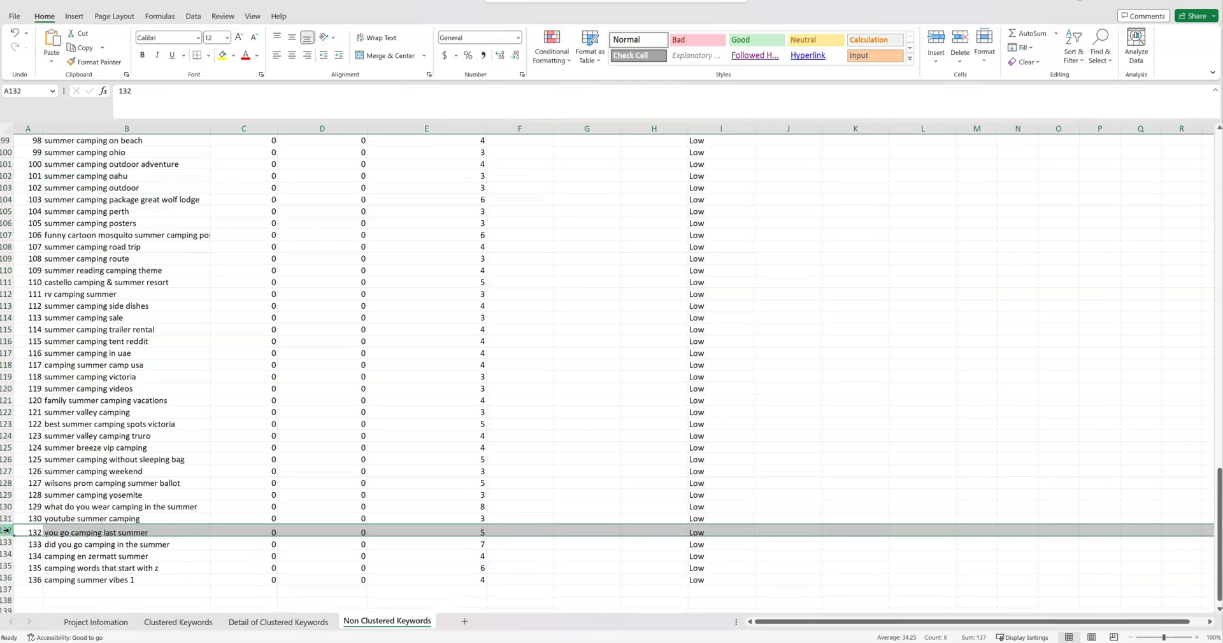
pyautogui.click(4, 577)
pyautogui.press('Delete')
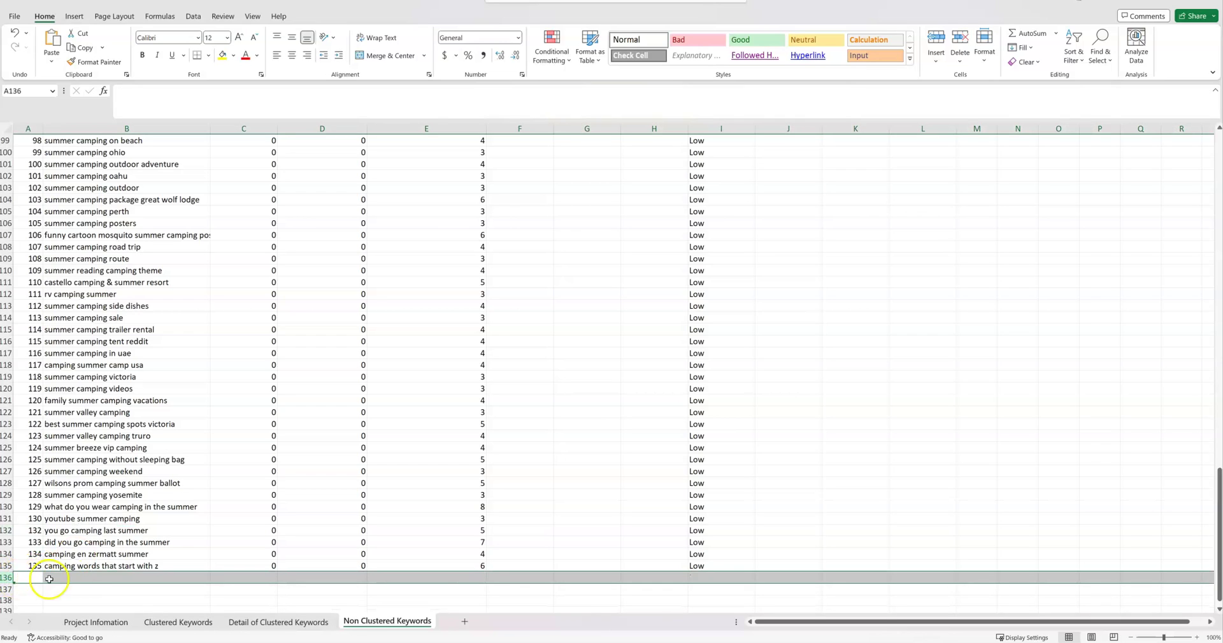
pyautogui.click(5, 566)
pyautogui.press('Delete')
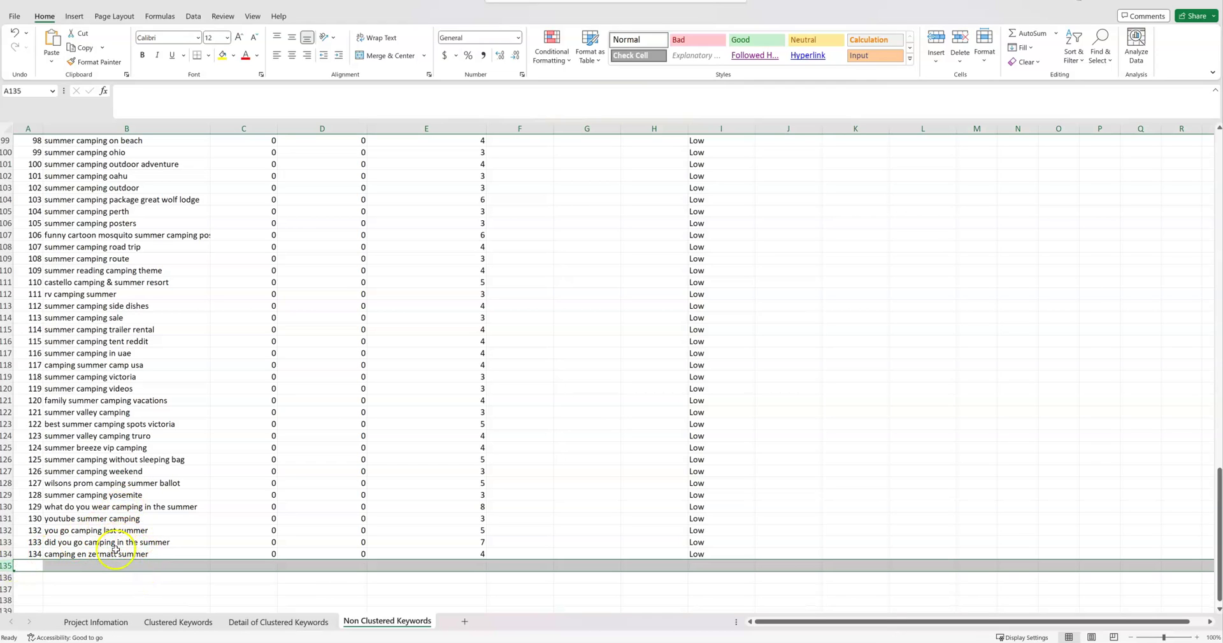
pyautogui.click(6, 554)
pyautogui.press('Delete')
# Step: Copy the non-clustered keywords in B2:B133, from "did you go camping in the summer" up to "summer camping"
pyautogui.click(145, 517)
pyautogui.moveTo(131, 541); pyautogui.dragTo(167, 154)
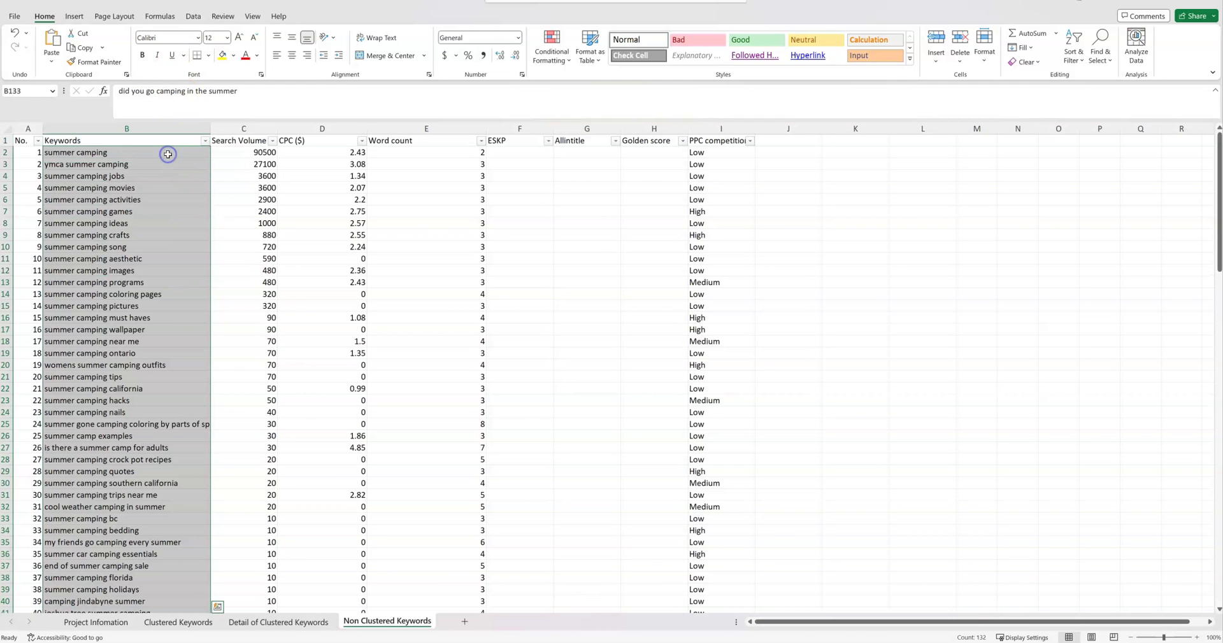
pyautogui.hotkey('ctrl', 'c')
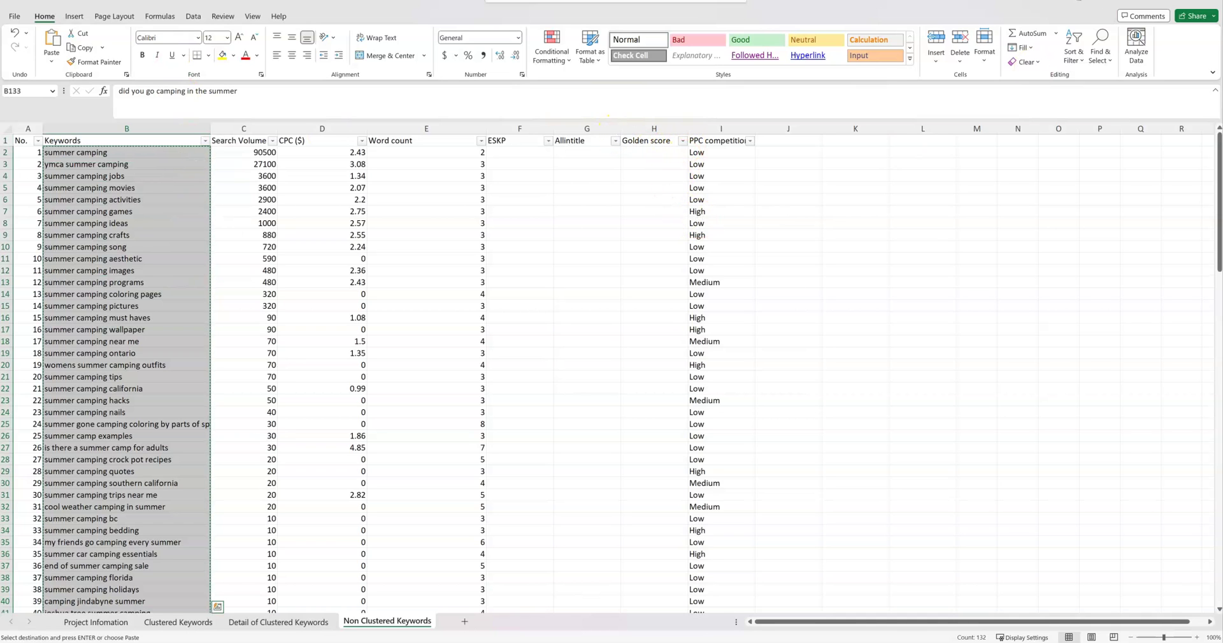
# Step: Switch to ChatGPT and prompt it to repeat that exact process for the copied keywords, keeping the keywords and list in their exact order
pyautogui.hotkey('alt', 'Tab')
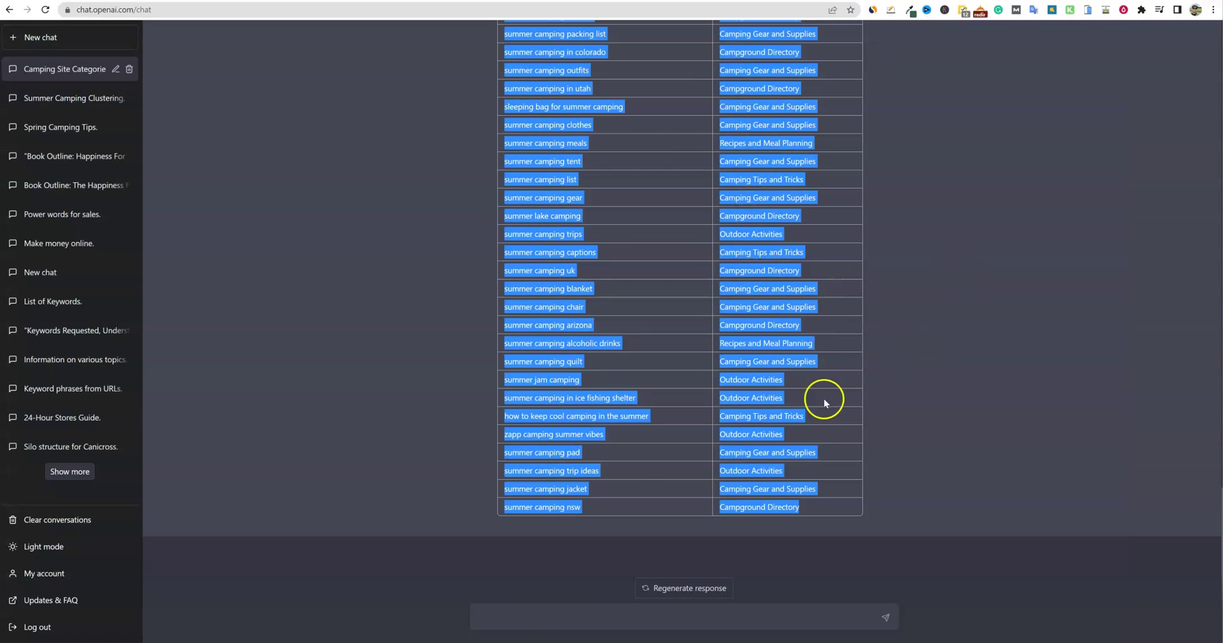
pyautogui.click(535, 608)
pyautogui.scroll(10, 624, 424)
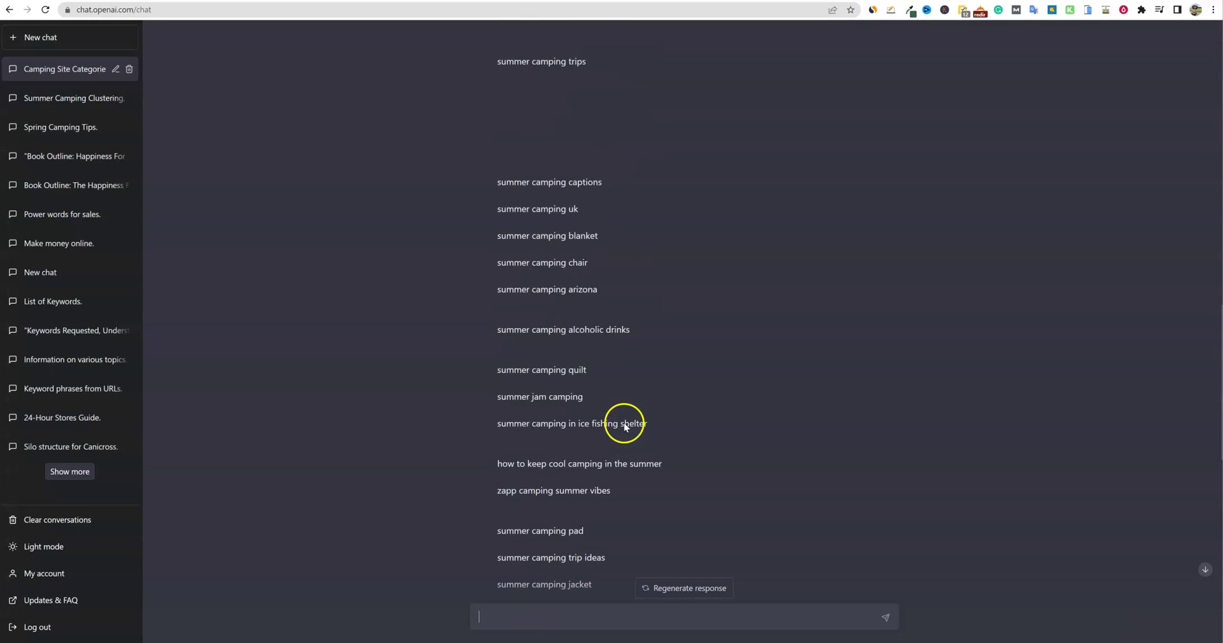
pyautogui.scroll(-6, 624, 423)
pyautogui.scroll(-5, 625, 421)
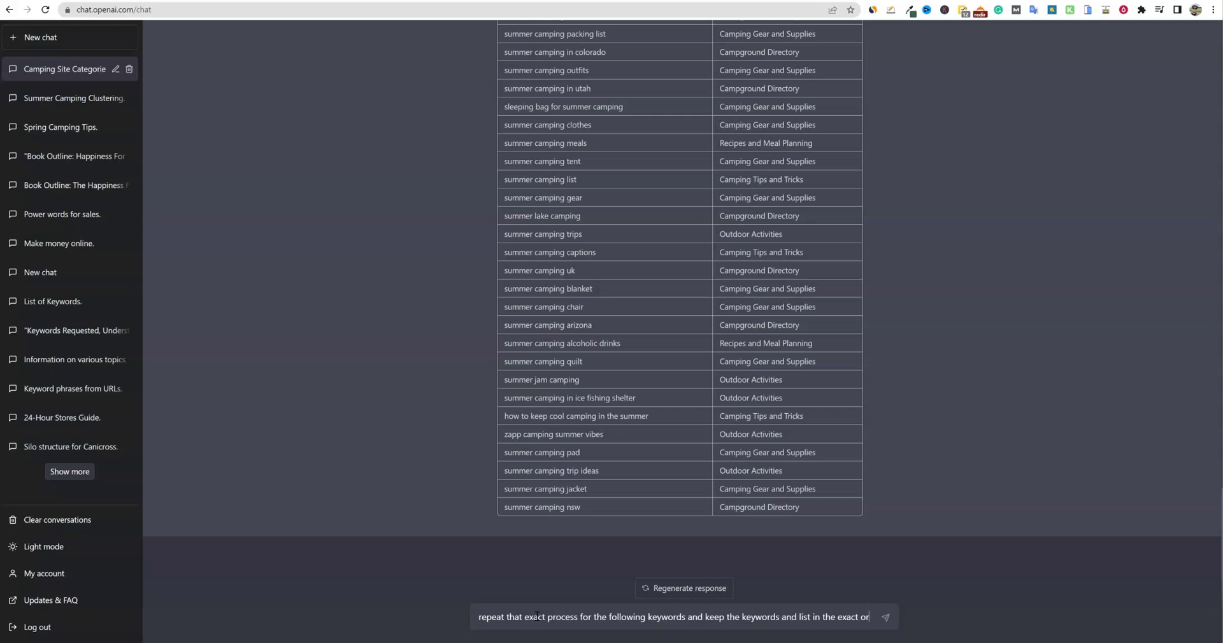
pyautogui.write('of t')
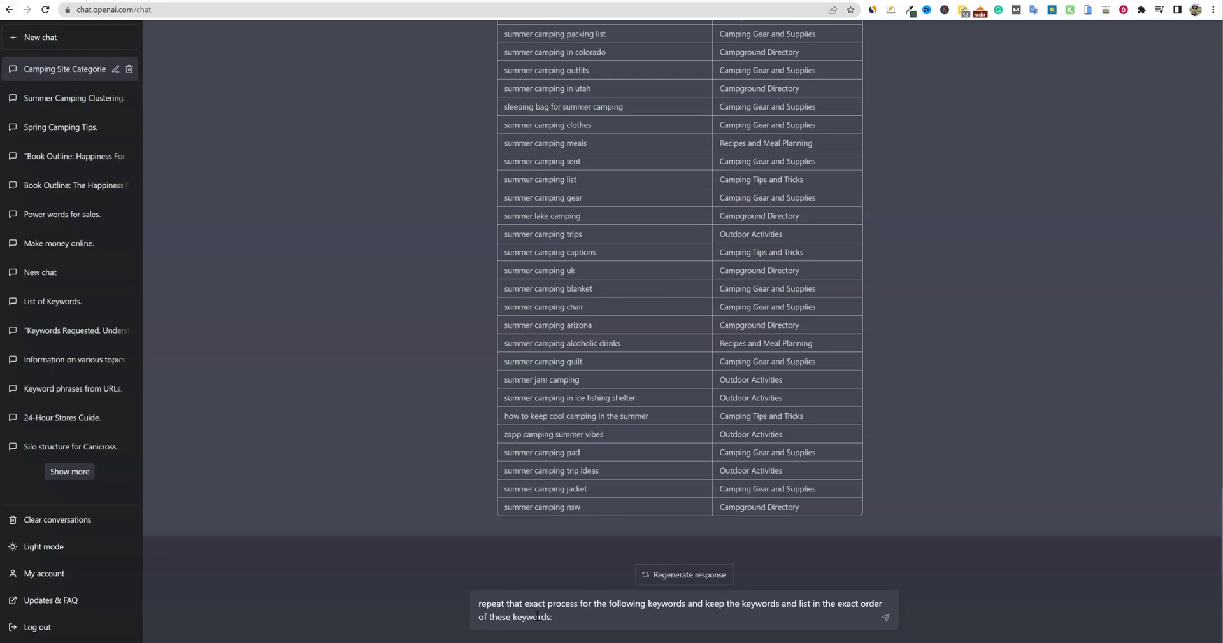
pyautogui.write('hese keywords:')
pyautogui.hotkey('ctrl', 'v')
pyautogui.press('Return')
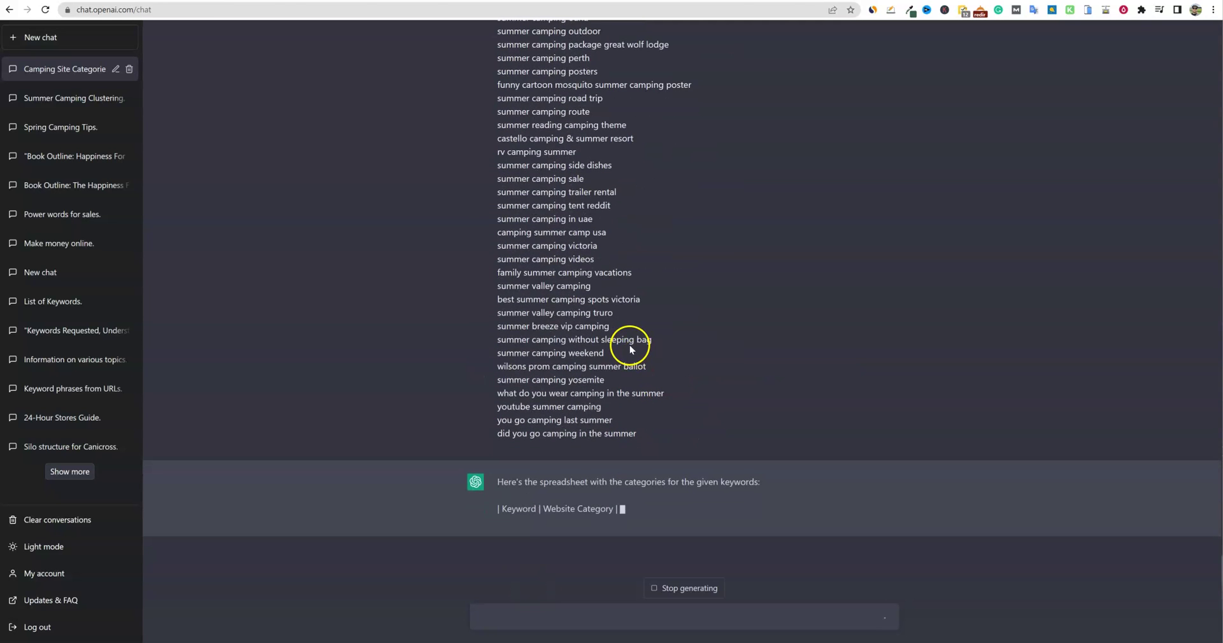
# Step: Copy ChatGPT's new keyword and website category table into Excel's Non Clustered Keywords sheet at J1, matching destination formatting, and widen column J
pyautogui.scroll(20, 631, 349)
pyautogui.scroll(-2, 614, 321)
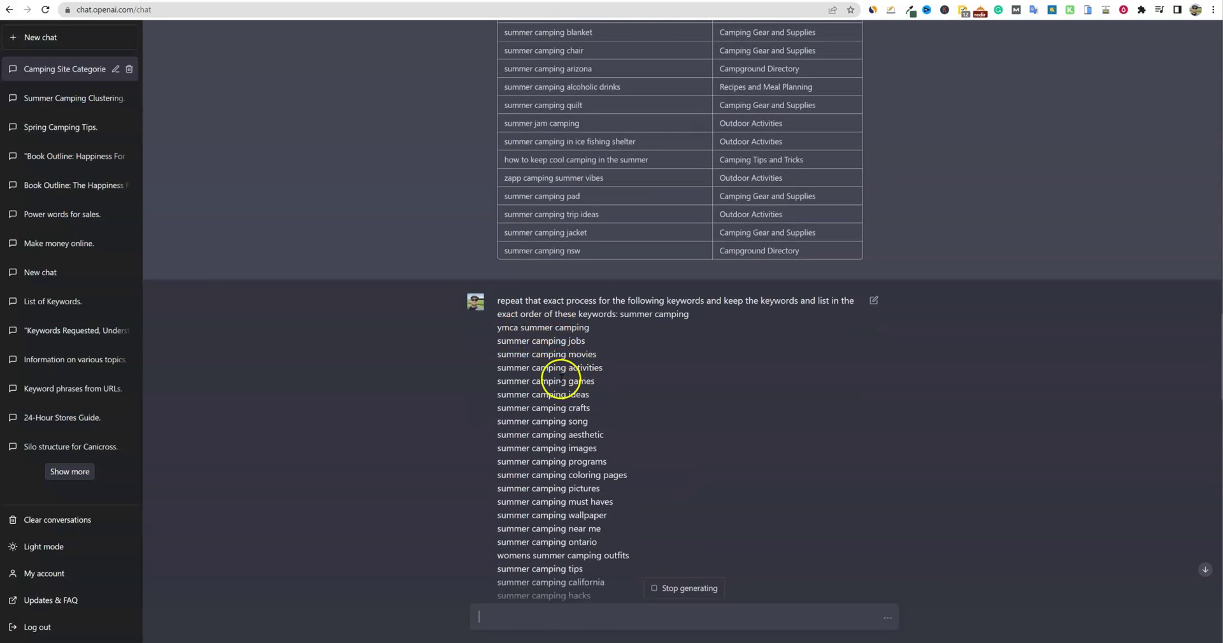
pyautogui.scroll(-10, 564, 392)
pyautogui.scroll(-8, 566, 396)
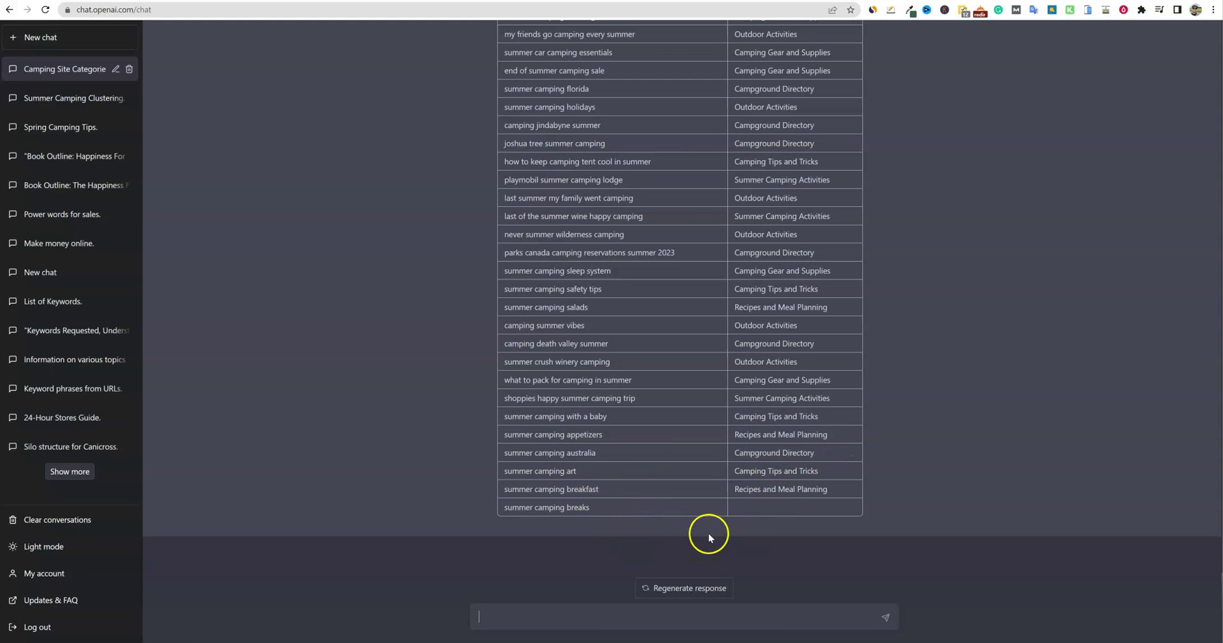
pyautogui.moveTo(652, 510); pyautogui.dragTo(520, 365)
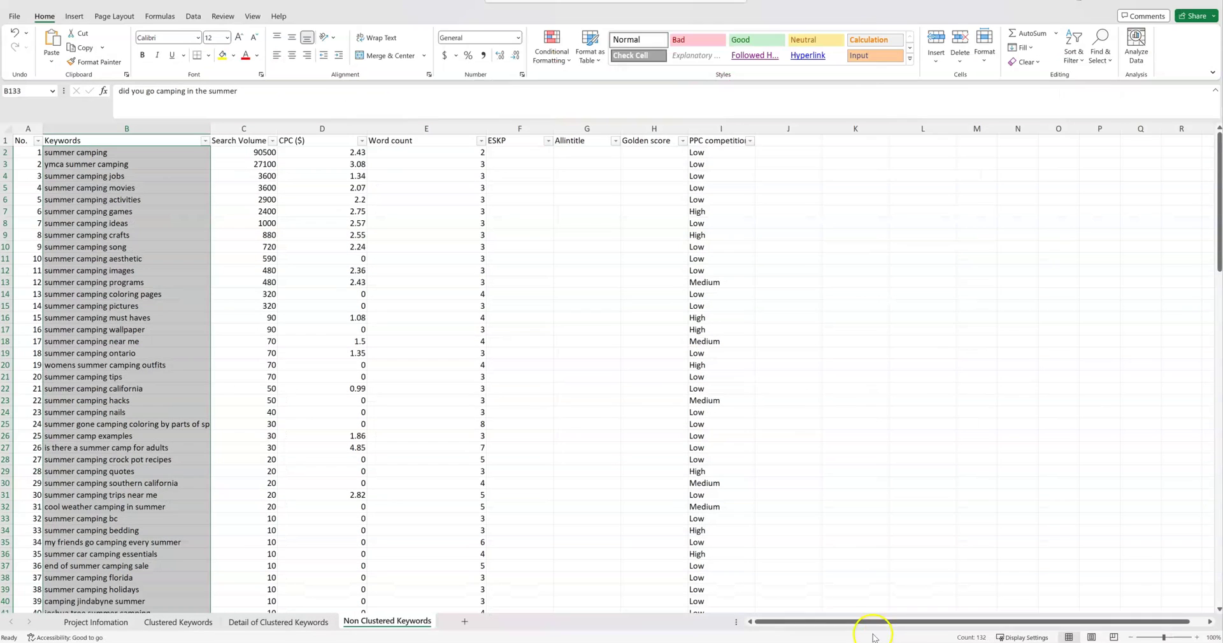
pyautogui.click(838, 183)
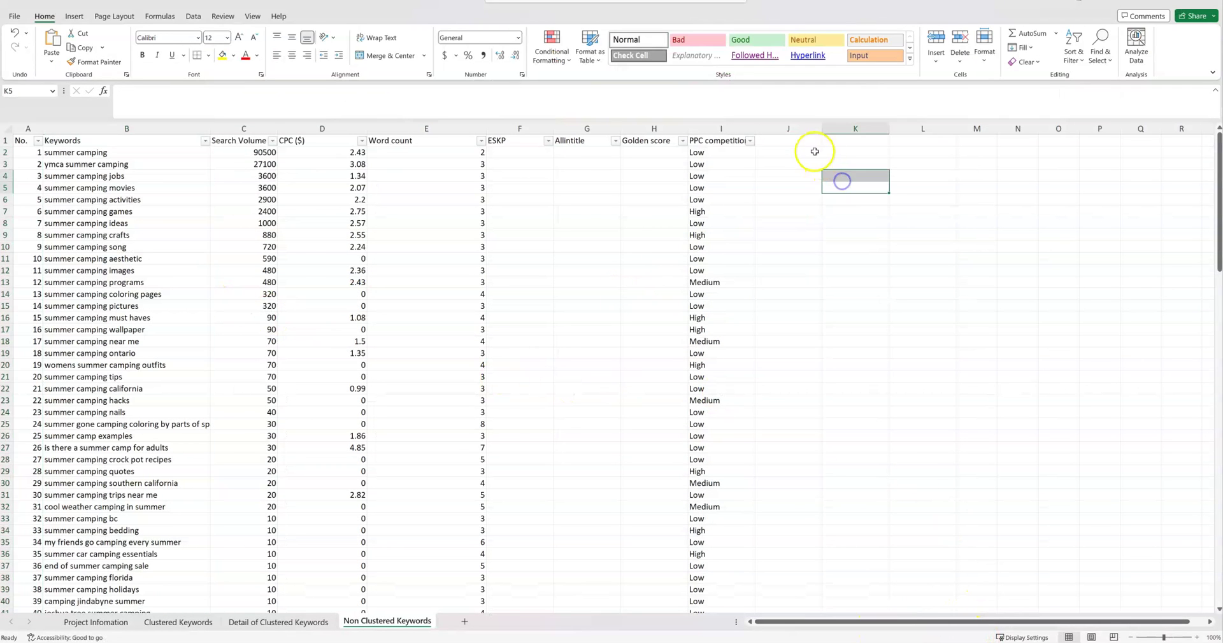
pyautogui.click(800, 140)
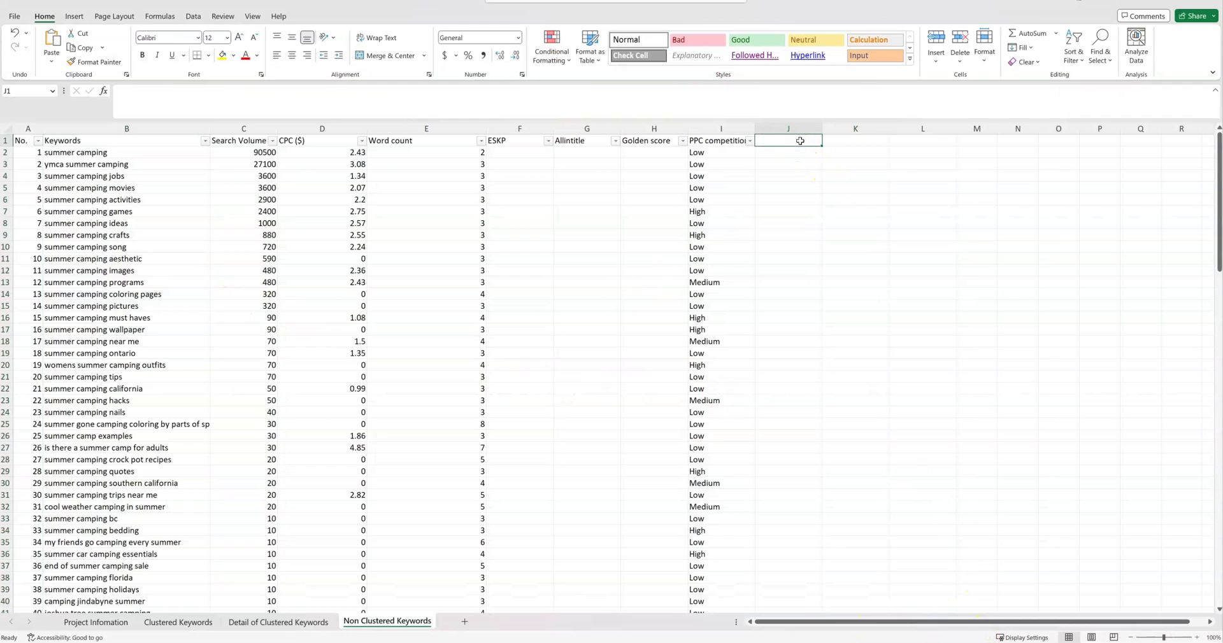
pyautogui.rightClick(800, 140)
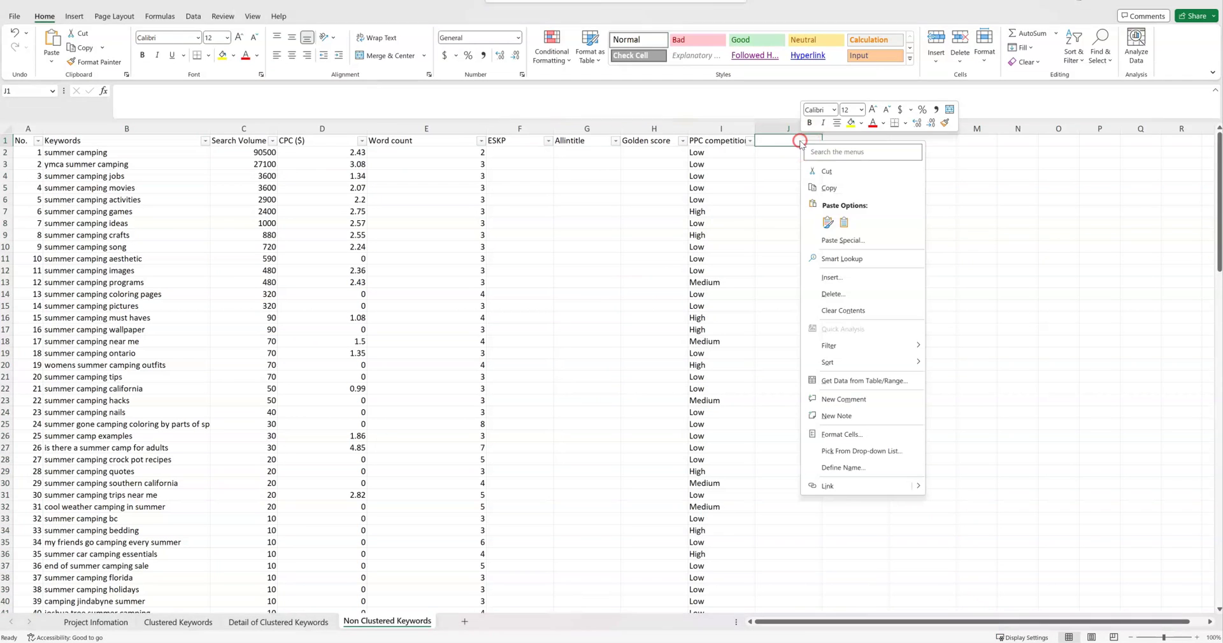
pyautogui.click(846, 226)
pyautogui.click(922, 211)
pyautogui.doubleClick(824, 131)
# Step: Compare the pasted "summer camping crafts" row with its original keyword and look down to where the pasted table ends
pyautogui.click(1024, 246)
pyautogui.moveTo(874, 238); pyautogui.dragTo(112, 236)
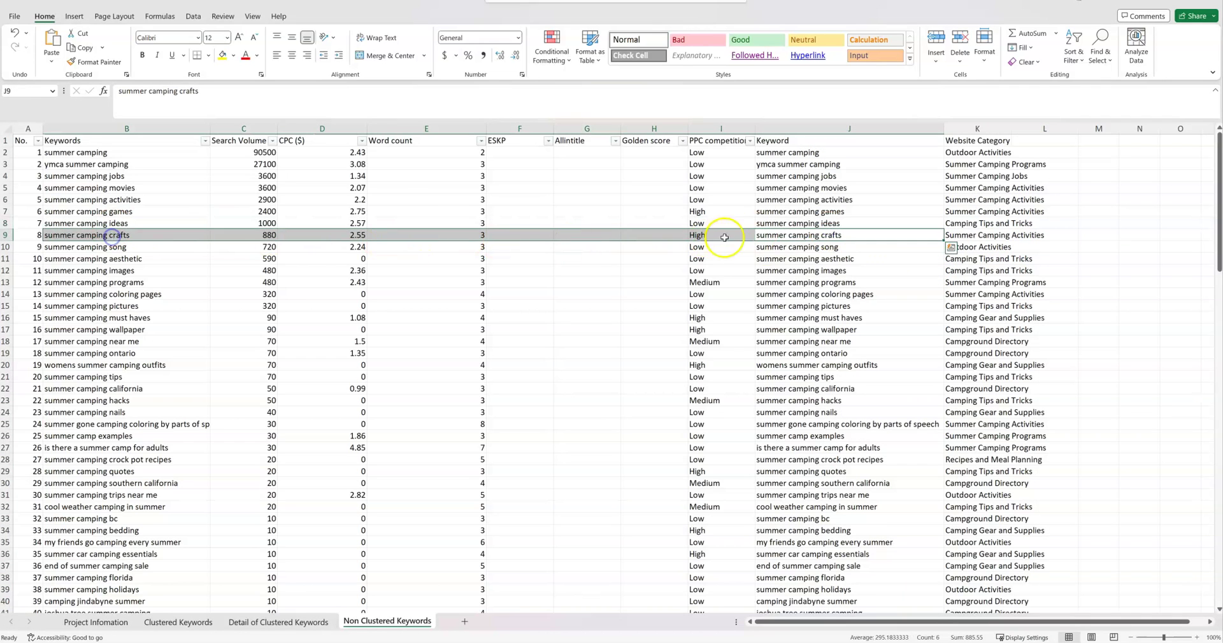
pyautogui.scroll(-20, 540, 505)
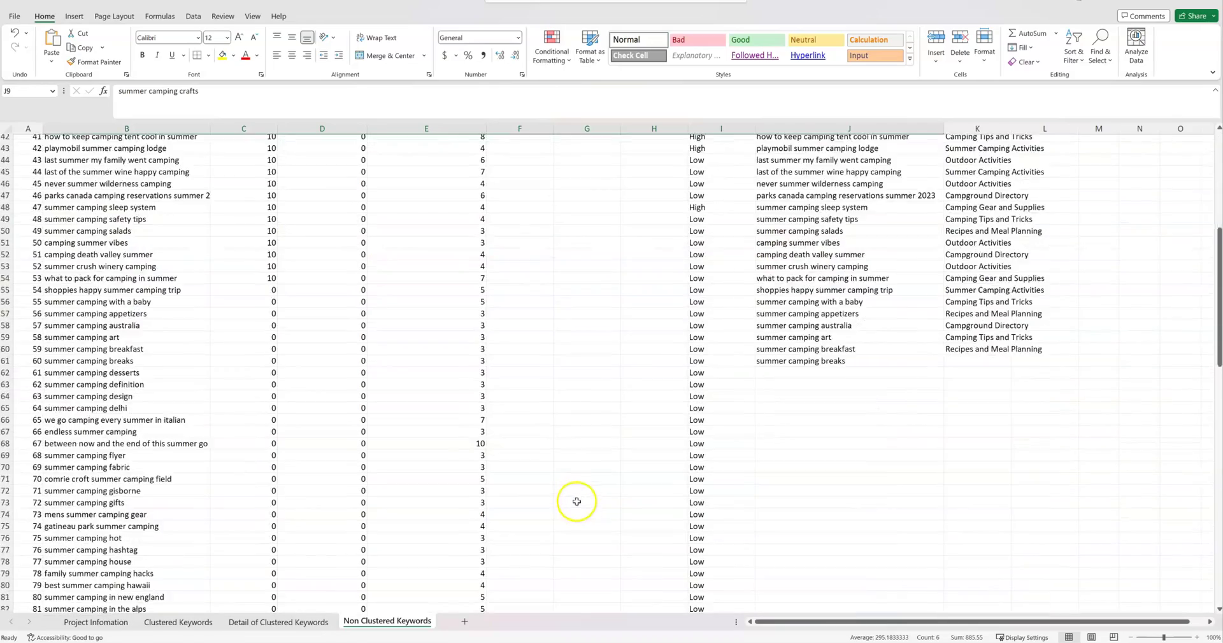
pyautogui.scroll(10, 565, 499)
pyautogui.scroll(-6, 576, 502)
pyautogui.scroll(7, 576, 503)
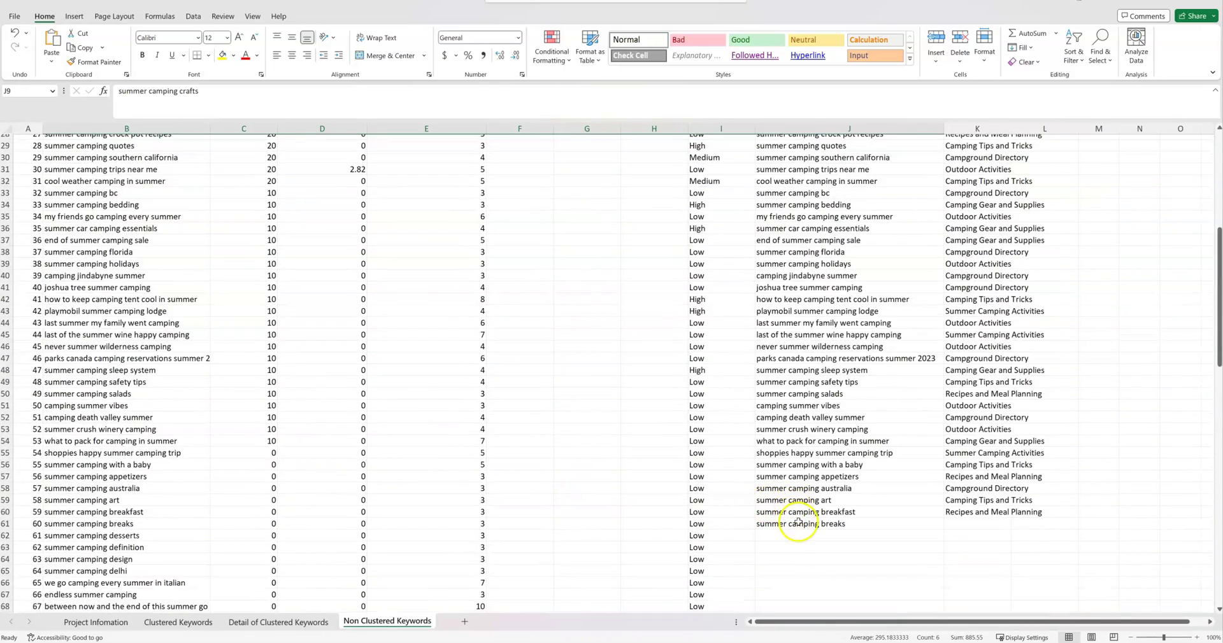
# Step: Check the pasted "summer camping breaks" row against its original keyword and examine the keywords listed below it
pyautogui.moveTo(798, 527); pyautogui.dragTo(348, 532)
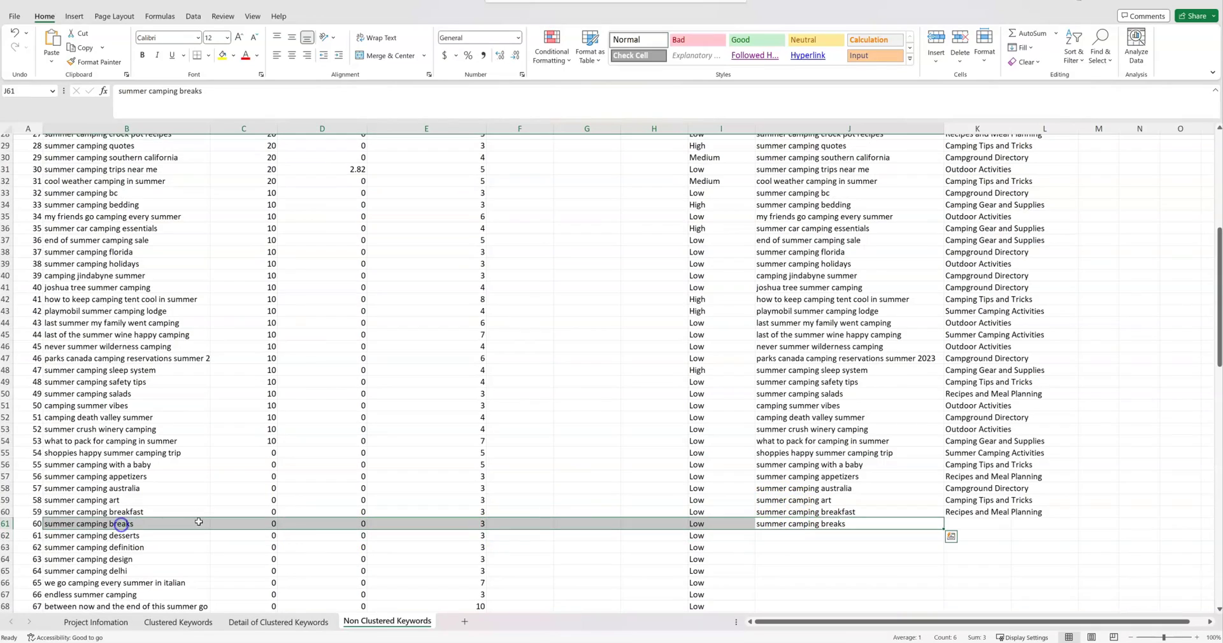
pyautogui.scroll(-13, 306, 518)
pyautogui.scroll(-6, 136, 559)
pyautogui.scroll(20, 500, 586)
pyautogui.moveTo(1045, 545); pyautogui.dragTo(790, 545)
pyautogui.scroll(4, 201, 477)
pyautogui.scroll(1, 200, 477)
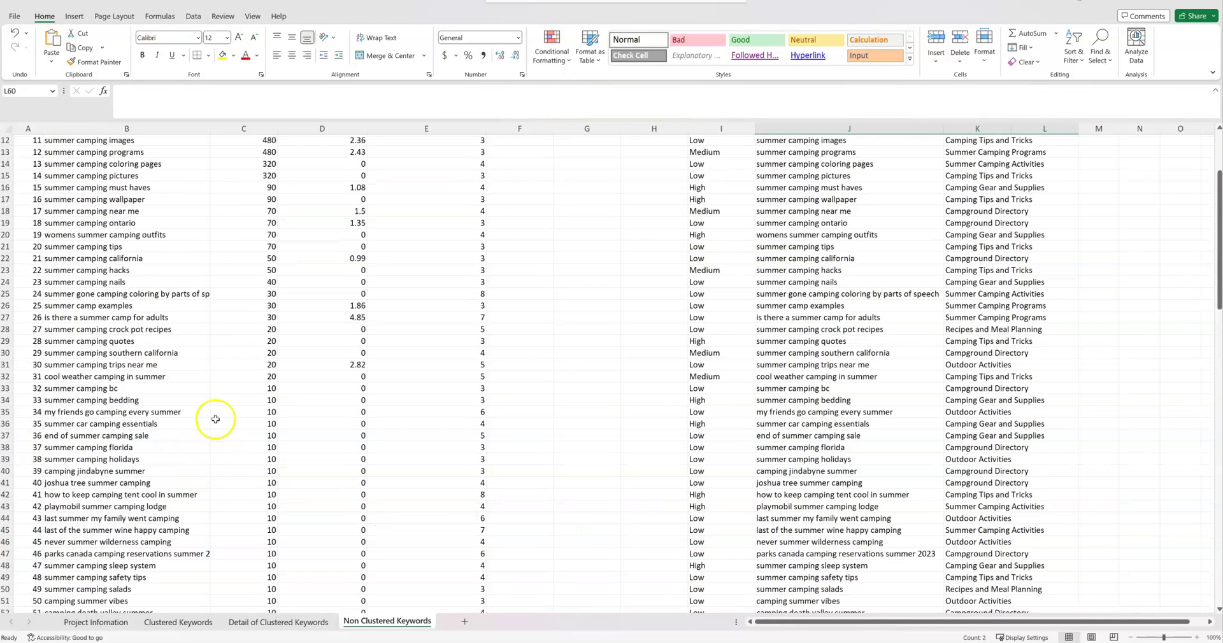
# Step: Check the "summer camping hacks" row against its website category, and compare this sheet with the Clustered Keywords sheet
pyautogui.click(114, 270)
pyautogui.moveTo(115, 271); pyautogui.dragTo(1039, 271)
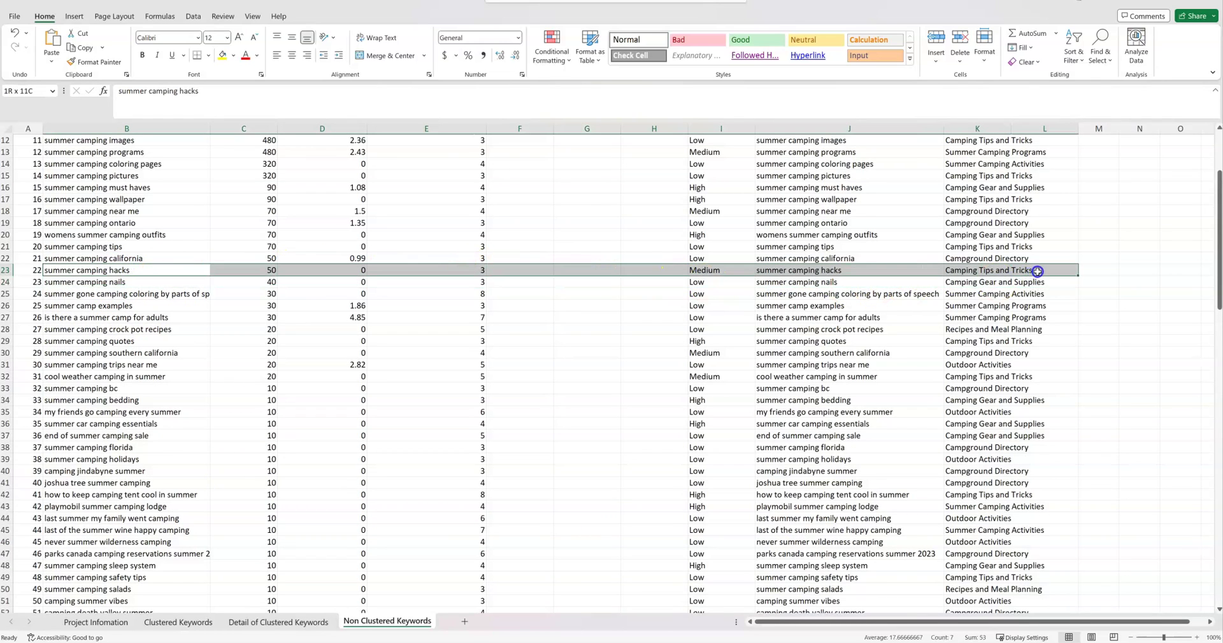
pyautogui.click(154, 271)
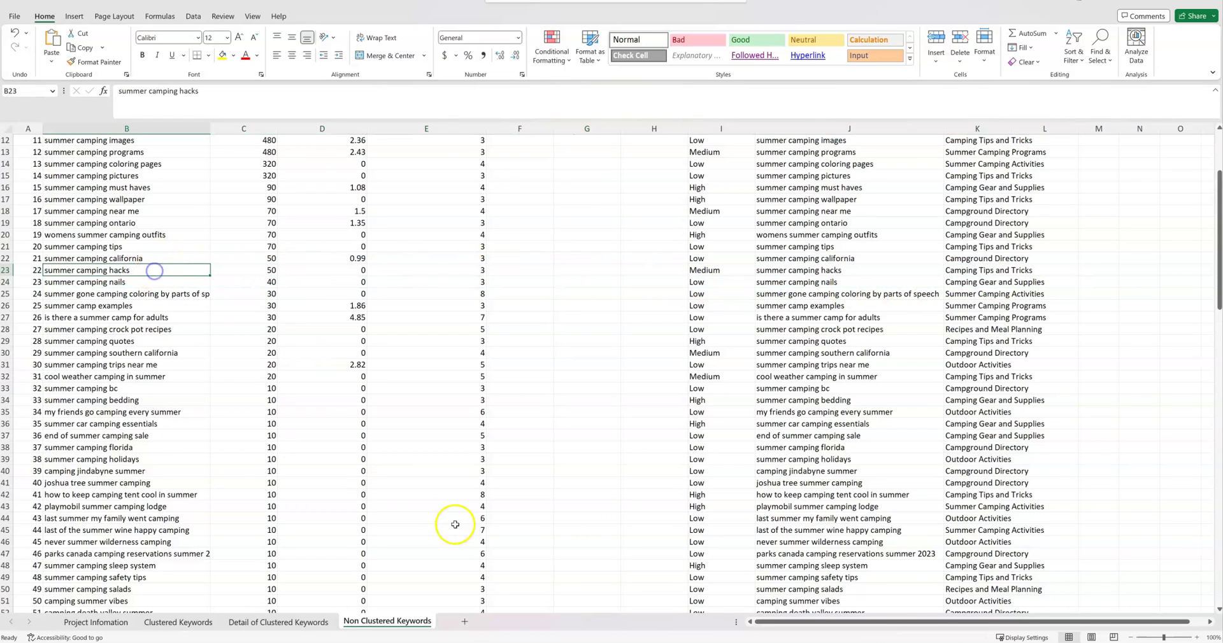
pyautogui.scroll(4, 459, 519)
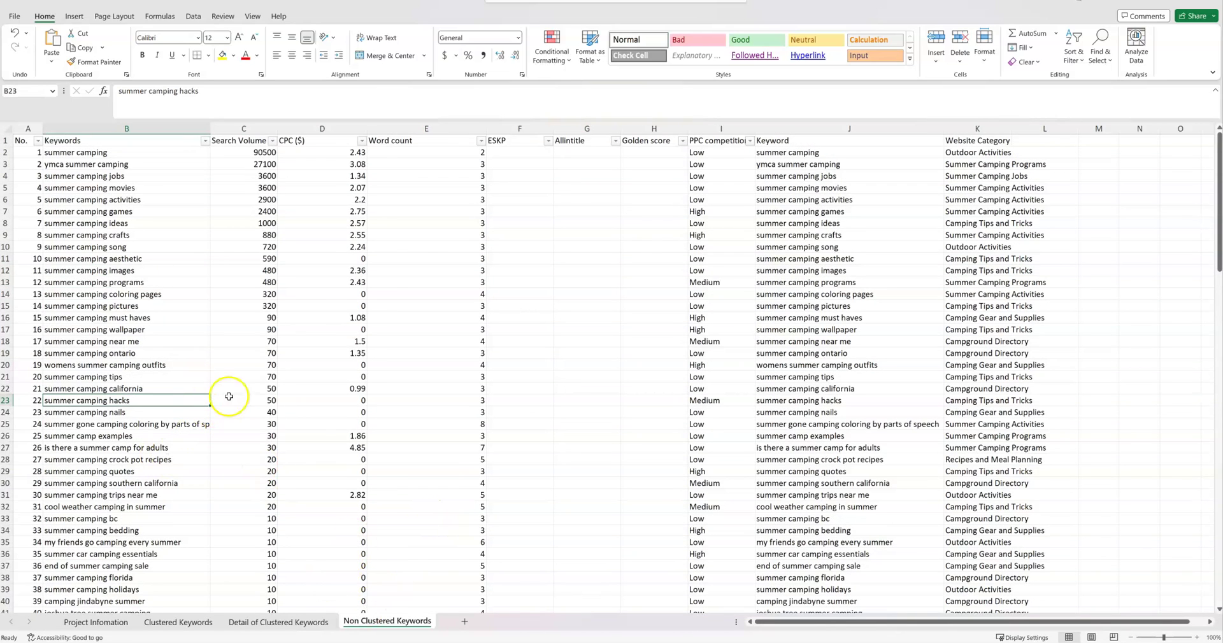
pyautogui.click(173, 622)
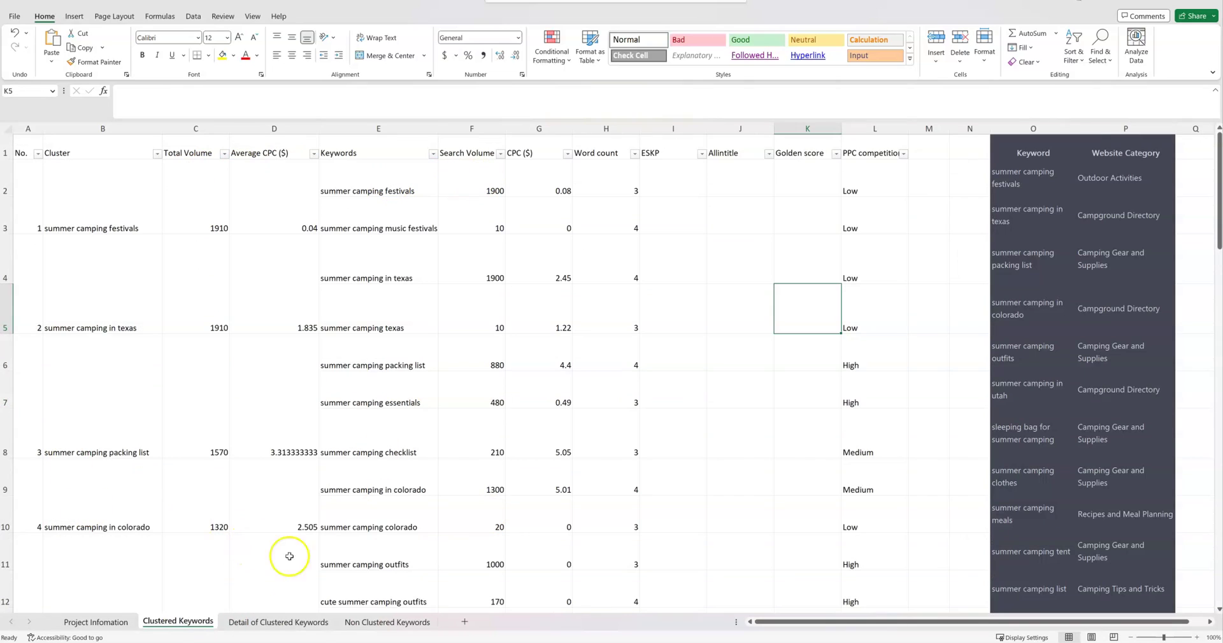
pyautogui.click(396, 622)
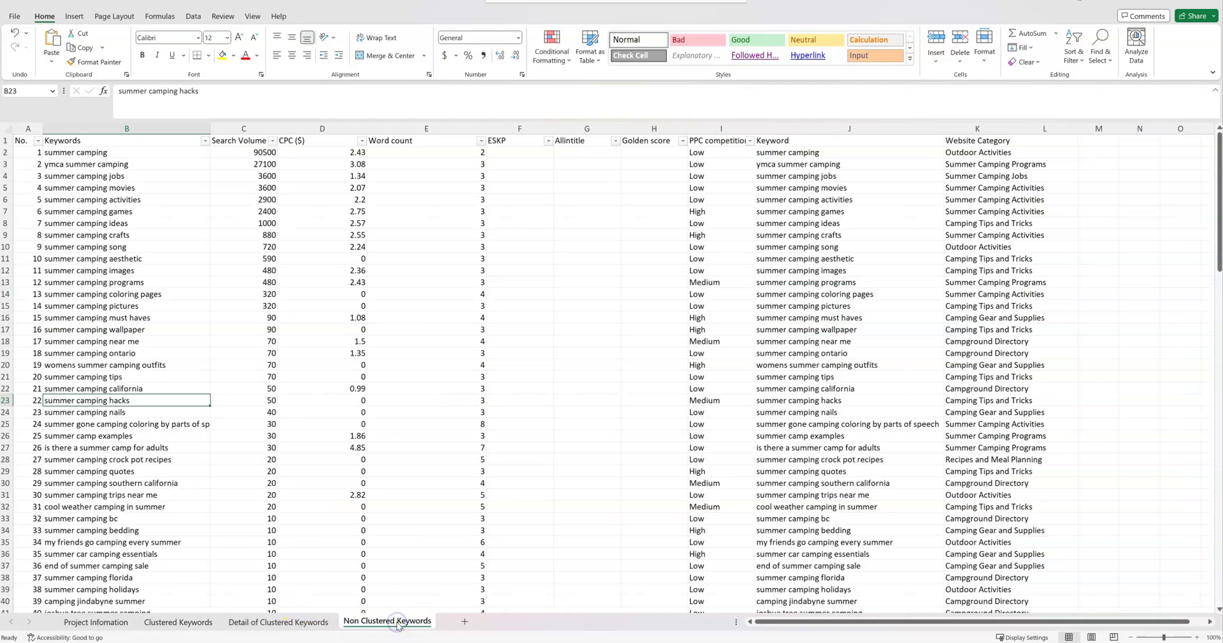
# Step: Review the non-clustered keywords in column B together with the website categories in column K
pyautogui.moveTo(136, 166); pyautogui.dragTo(131, 605)
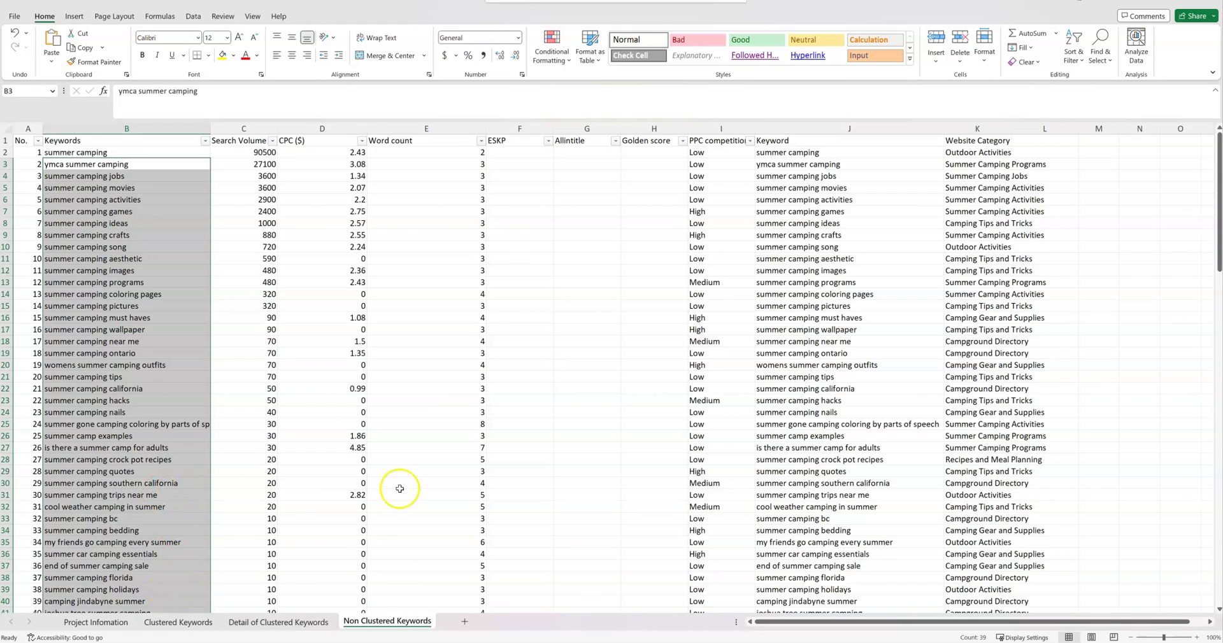
pyautogui.click(997, 152)
pyautogui.moveTo(997, 153); pyautogui.dragTo(975, 591)
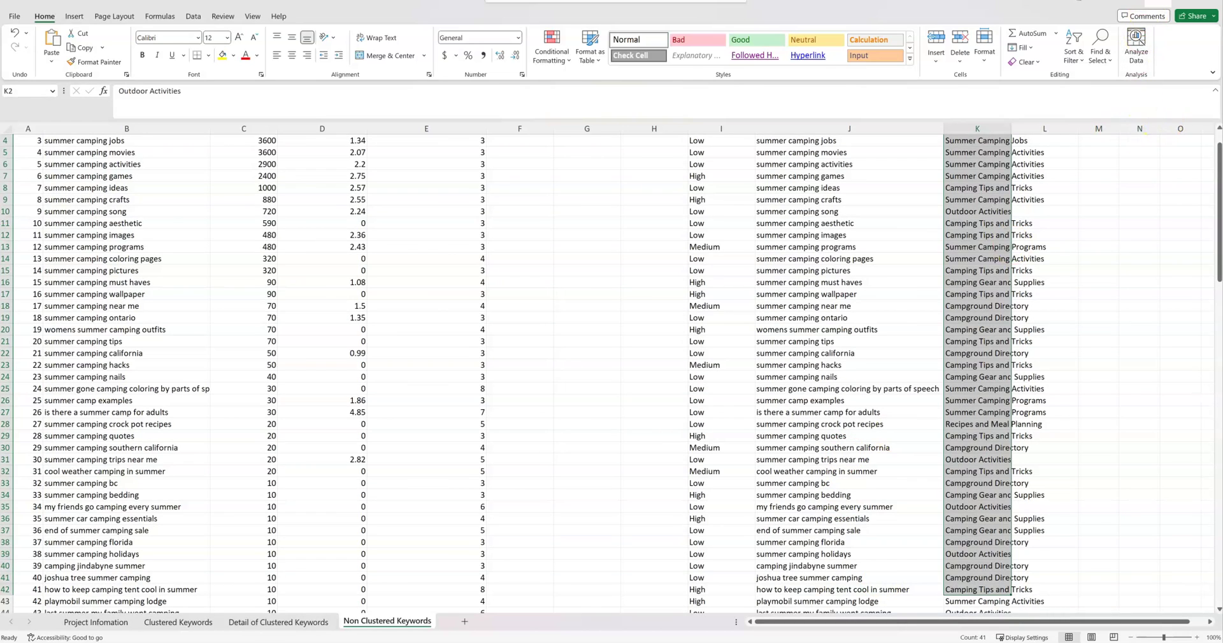
# Step: Switch back to ChatGPT and clear the selection on the generated table to view its website categories
pyautogui.click(1159, 4)
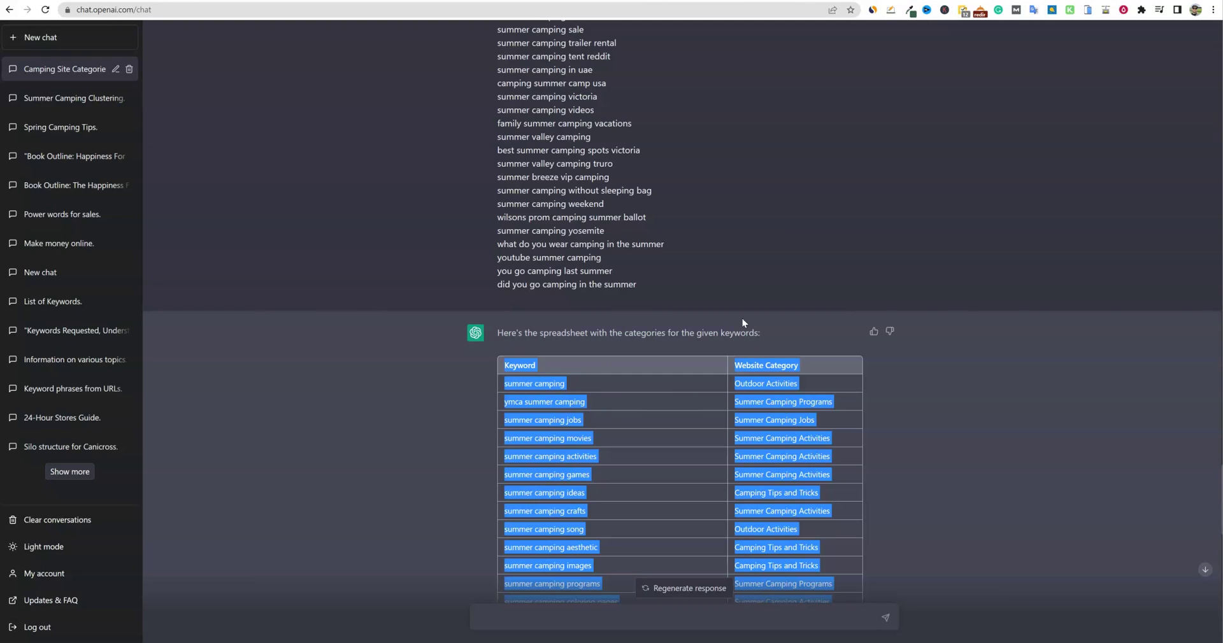
pyautogui.click(599, 380)
pyautogui.click(901, 434)
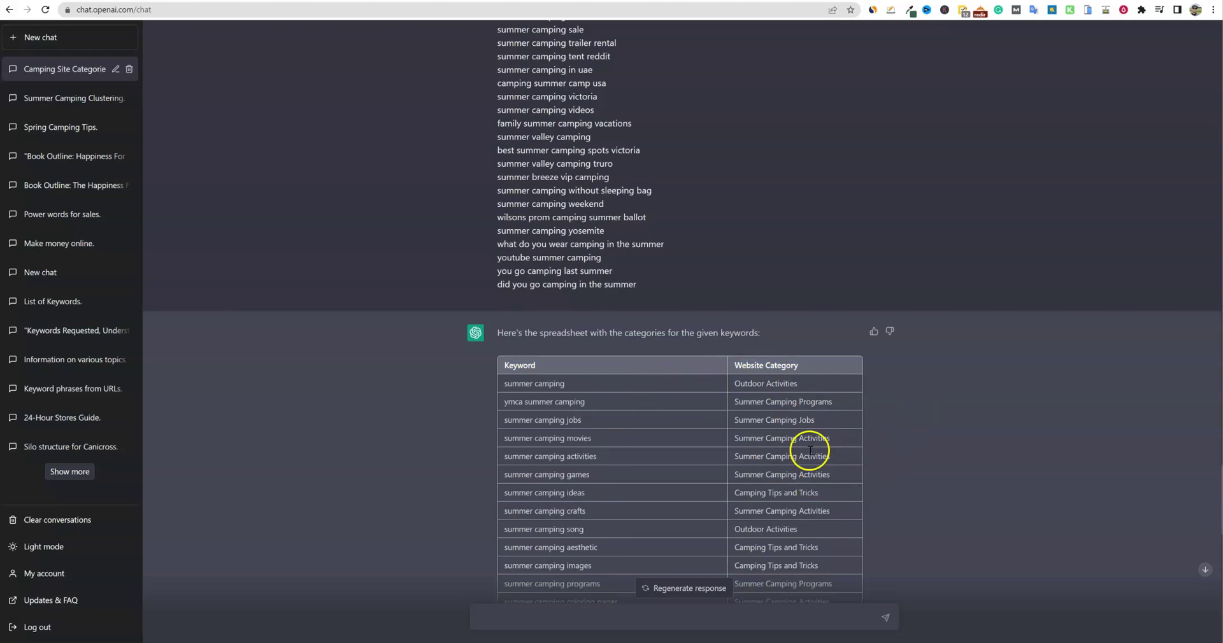